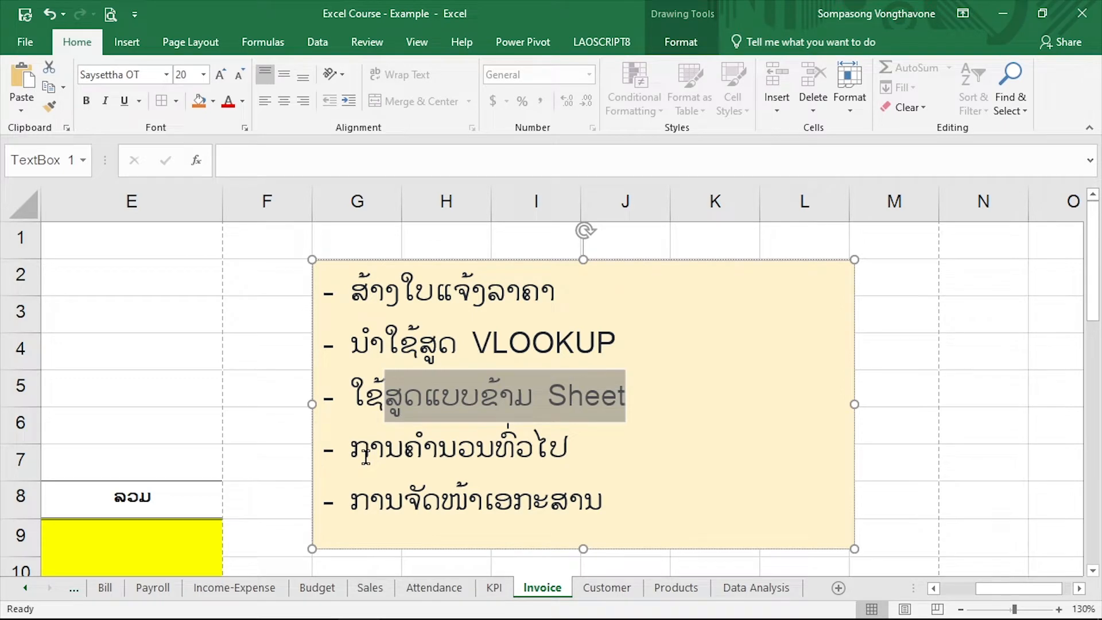
Review the last two lesson topics in the text box beside the invoice form
drag(366, 459, 511, 465)
drag(483, 499, 721, 511)
click(730, 516)
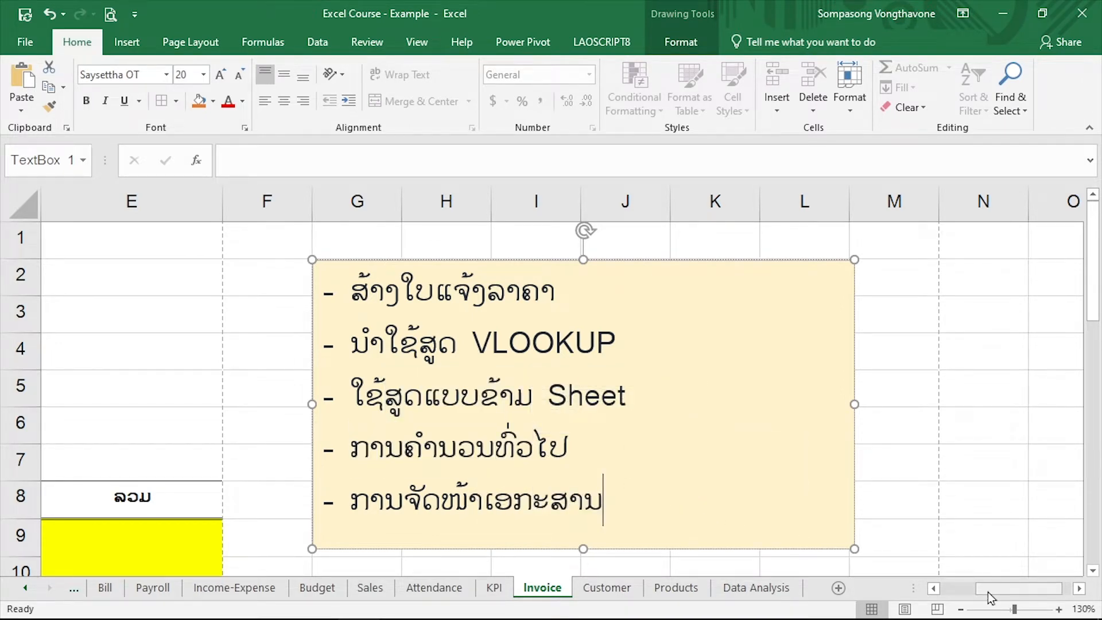
Examine the invoice header's customer fields in B3:B6 and the date fields in E3:E4
drag(987, 591, 918, 595)
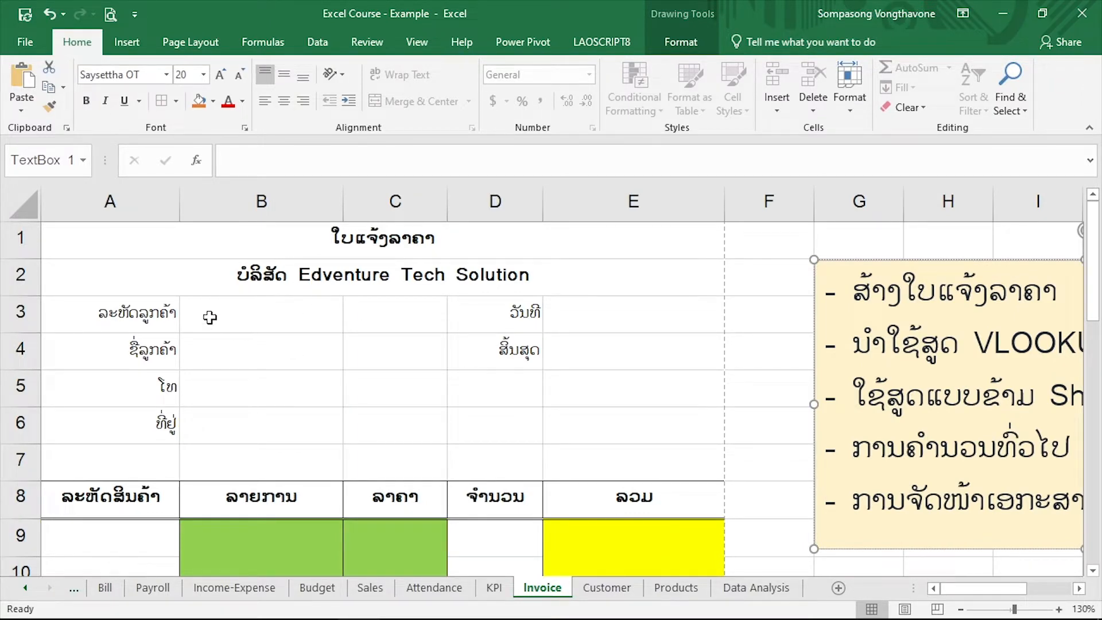
click(232, 320)
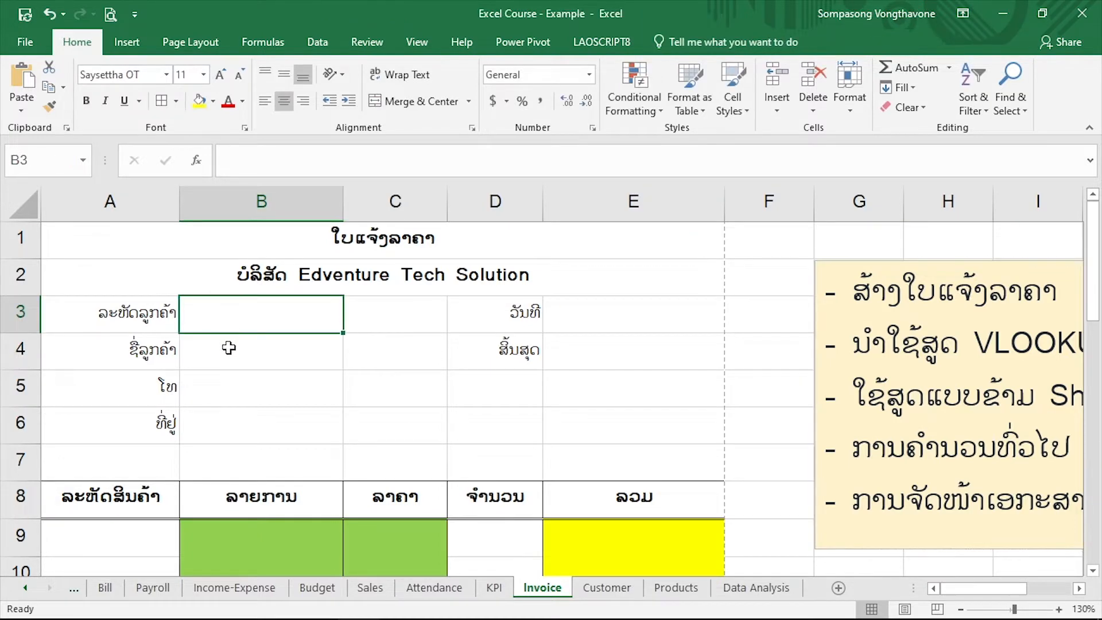
click(229, 348)
click(224, 311)
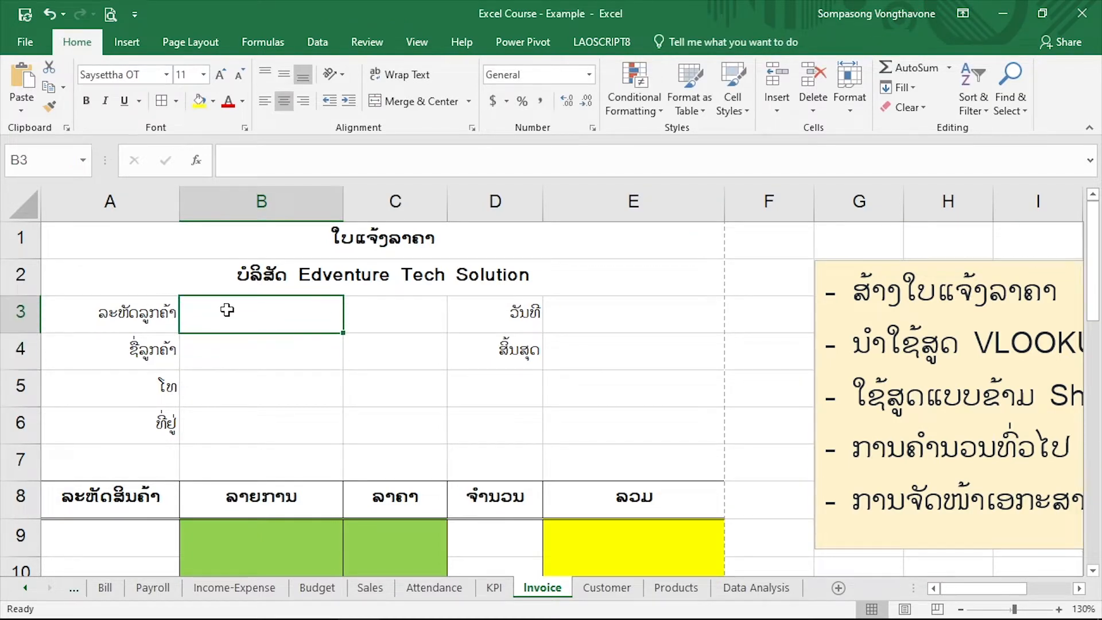
click(229, 348)
click(229, 394)
click(229, 418)
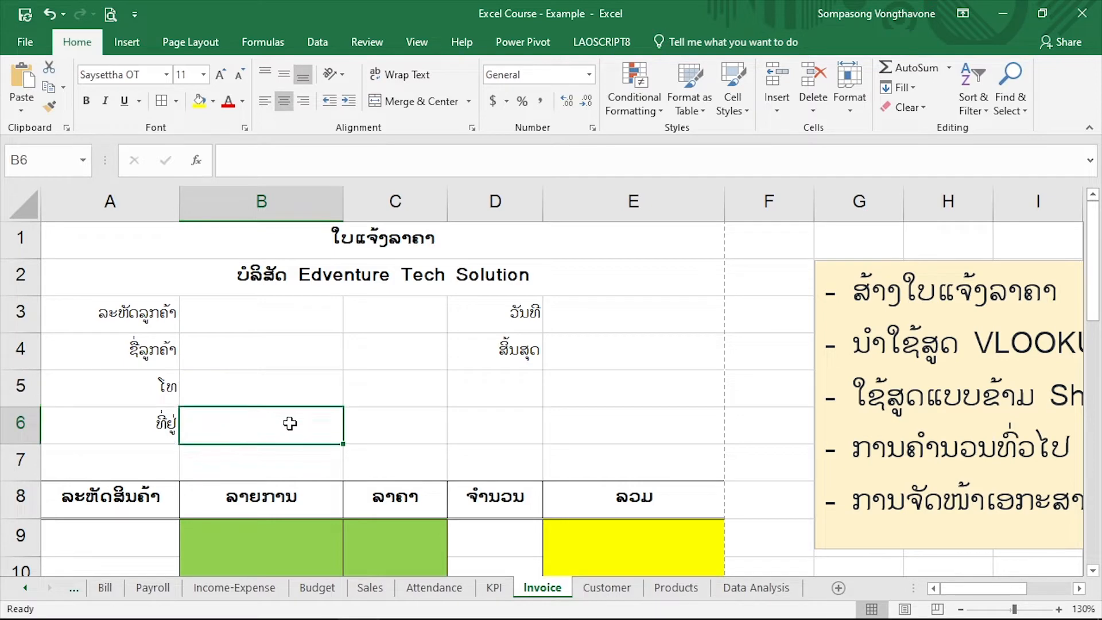
click(618, 309)
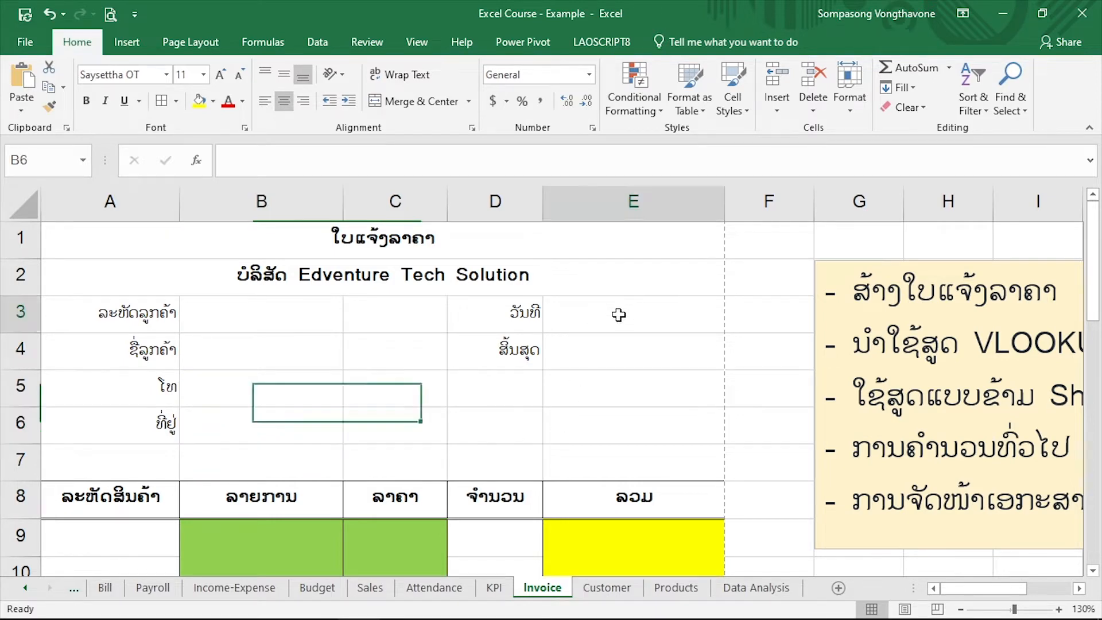
click(605, 359)
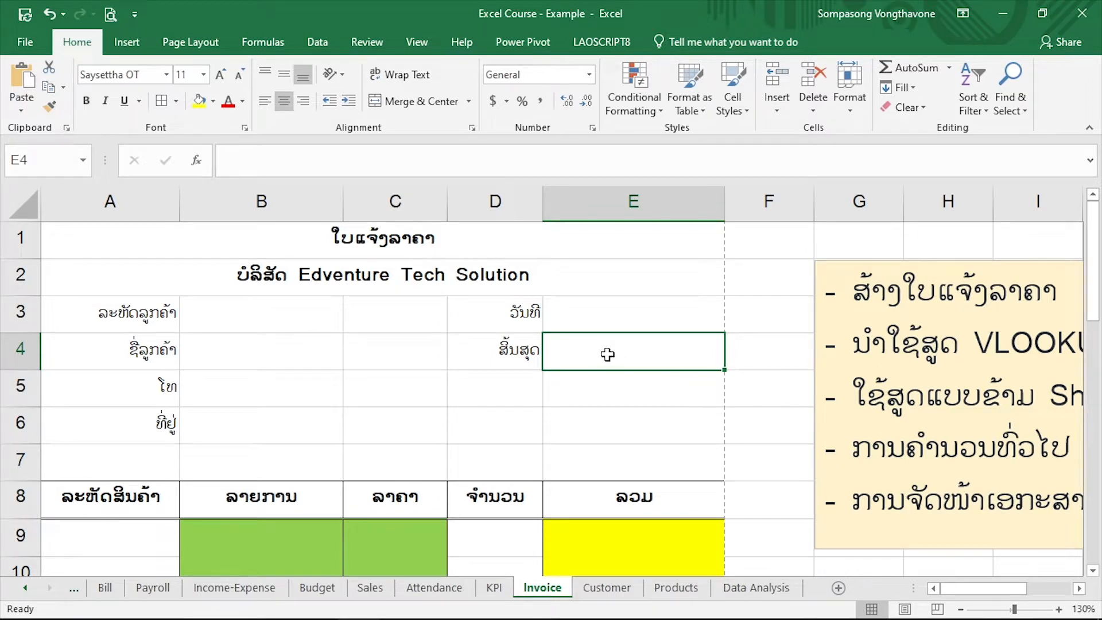
Examine the invoice's item table columns for product code, description, price, quantity and line total
scroll(419, 408, down, 2)
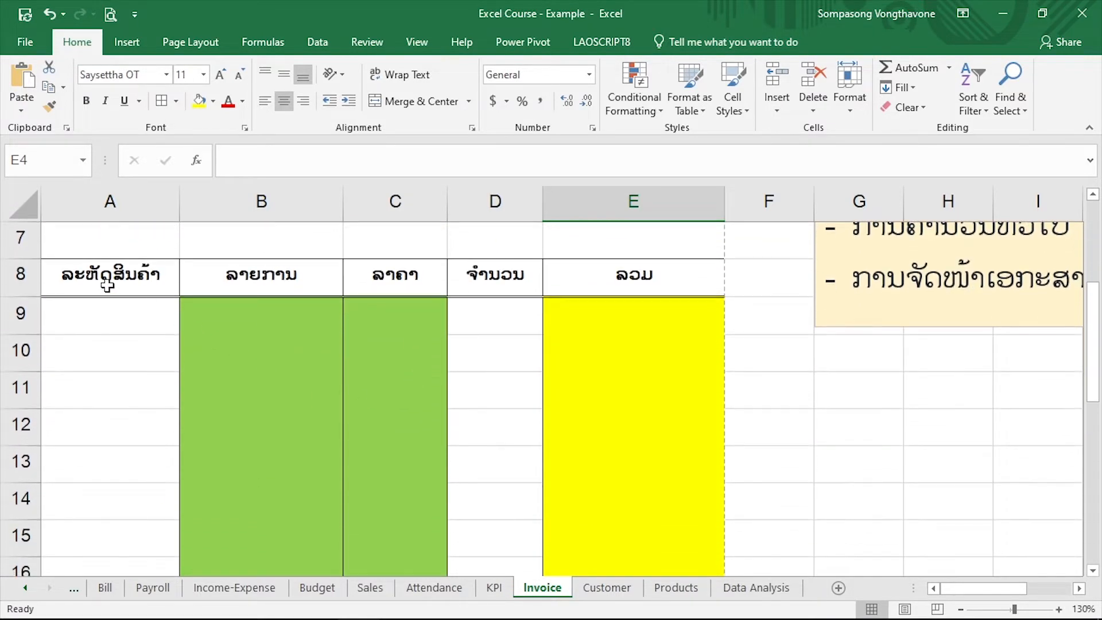
click(276, 313)
click(389, 315)
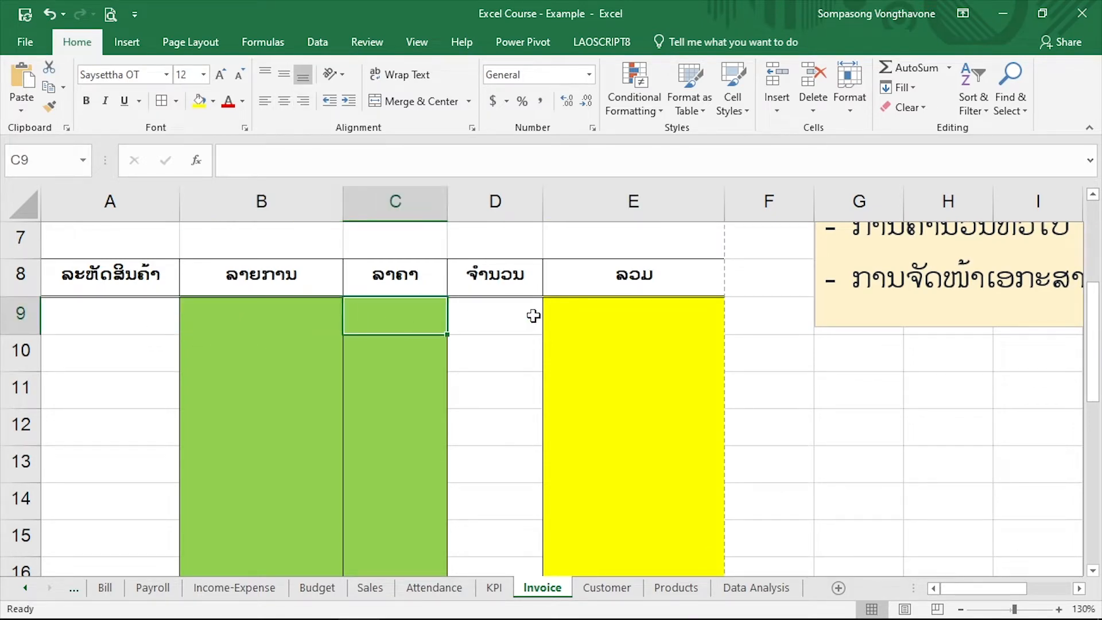
click(505, 308)
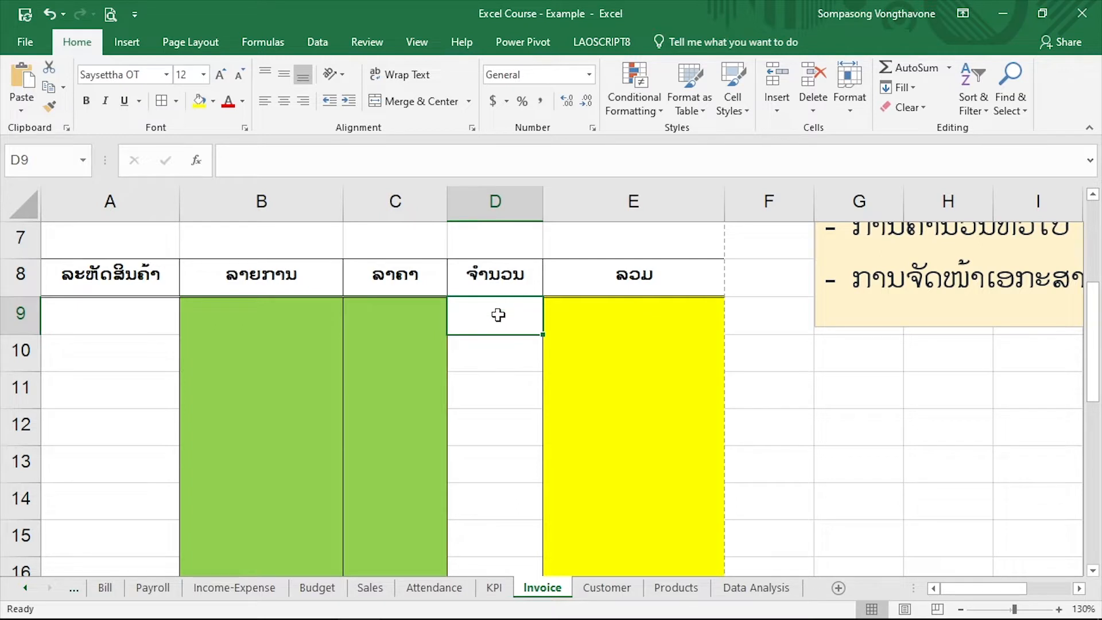
click(587, 320)
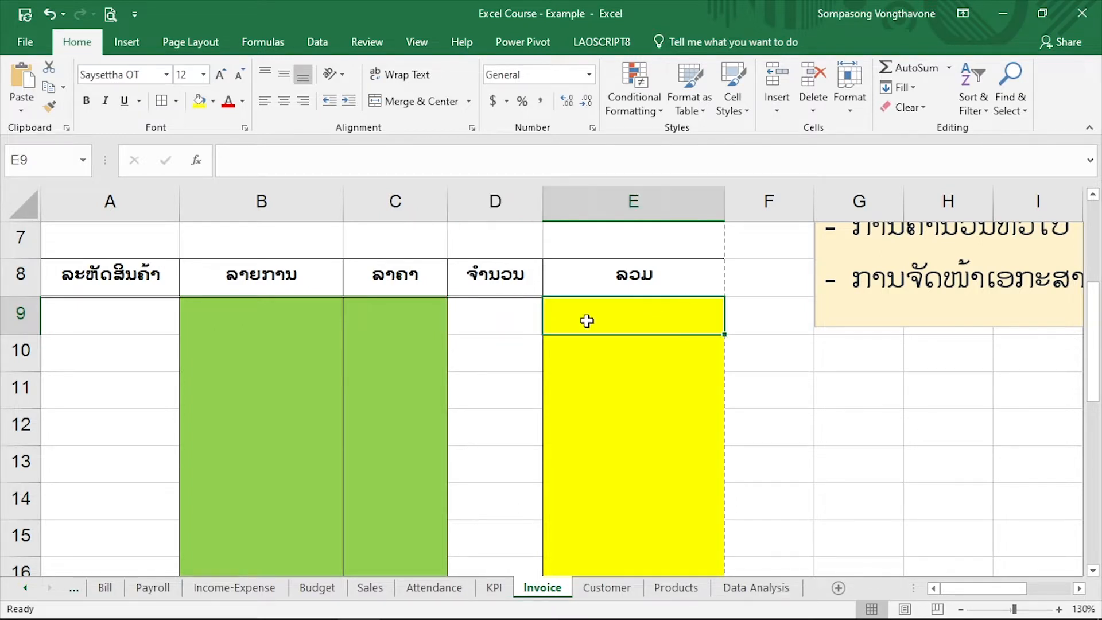
Examine the invoice's grand total, discount and amount-due cells and the bank account details beneath them
scroll(586, 321, down, 3)
scroll(512, 429, down, 1)
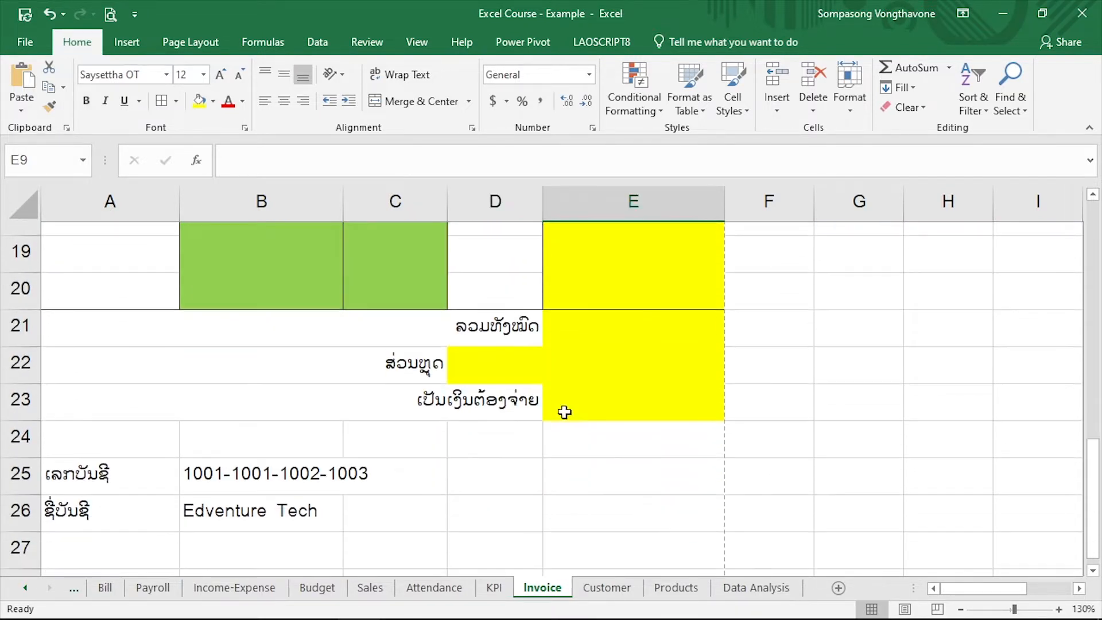
click(580, 314)
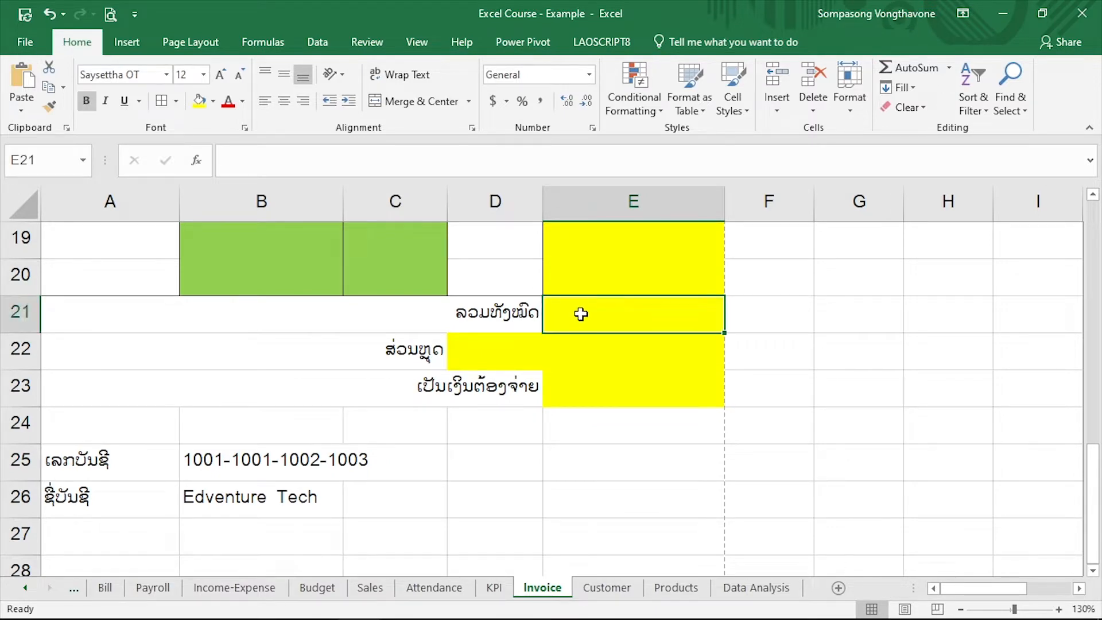
click(479, 350)
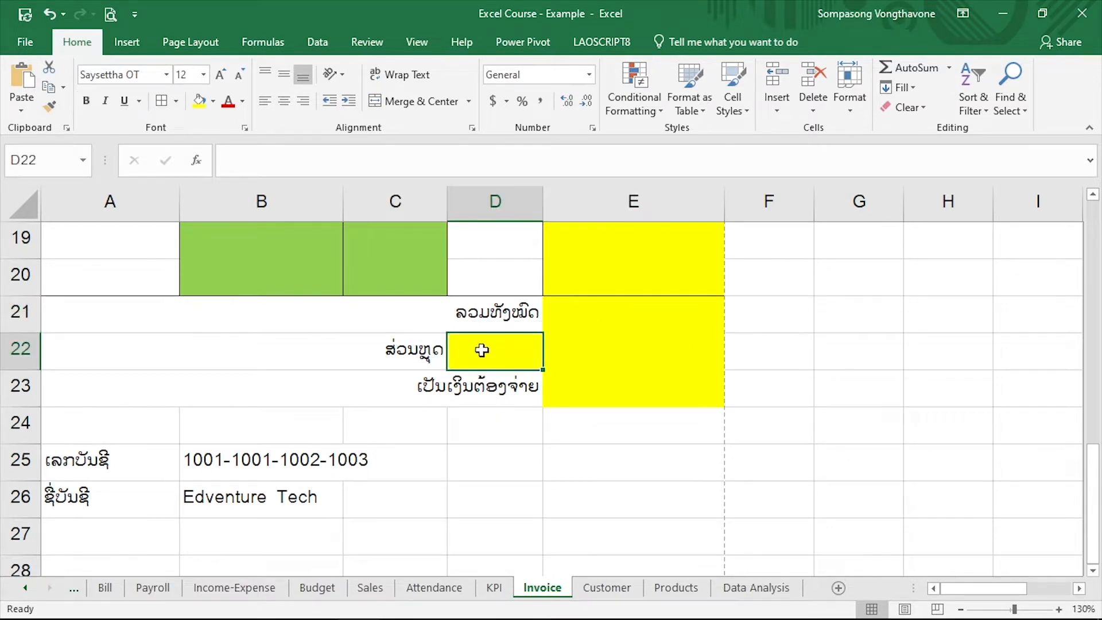
click(622, 354)
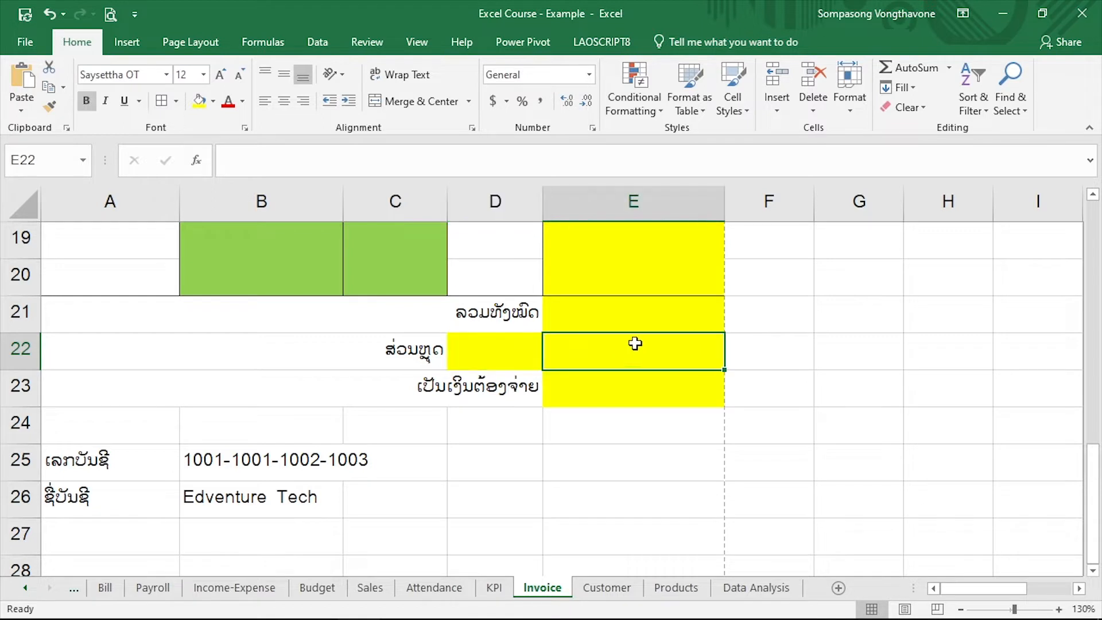
click(626, 384)
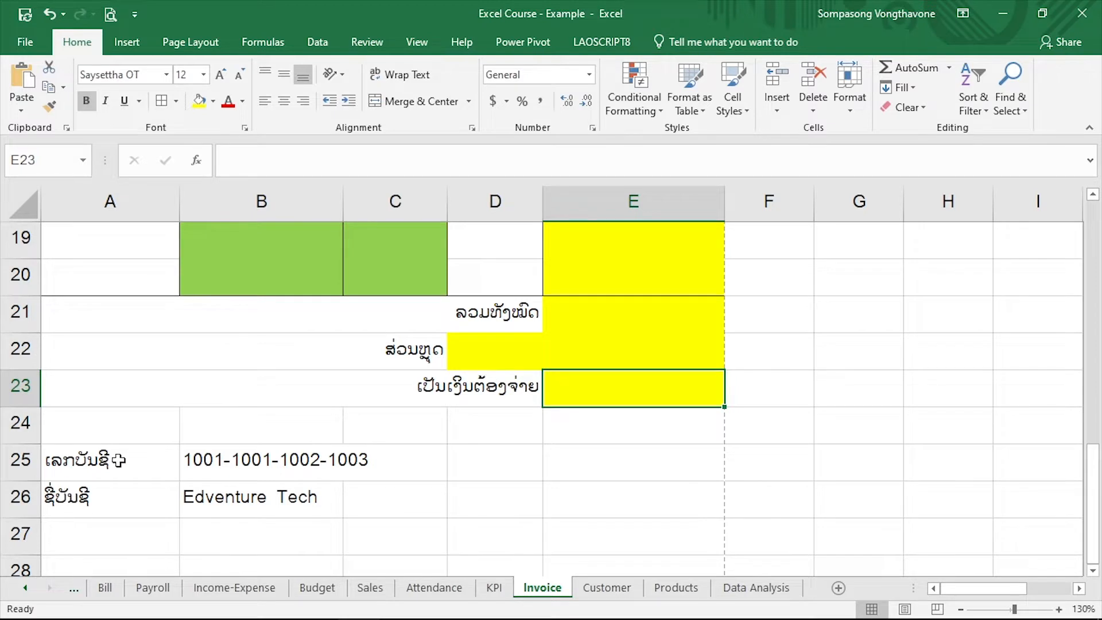
drag(118, 460, 115, 498)
drag(230, 505, 315, 505)
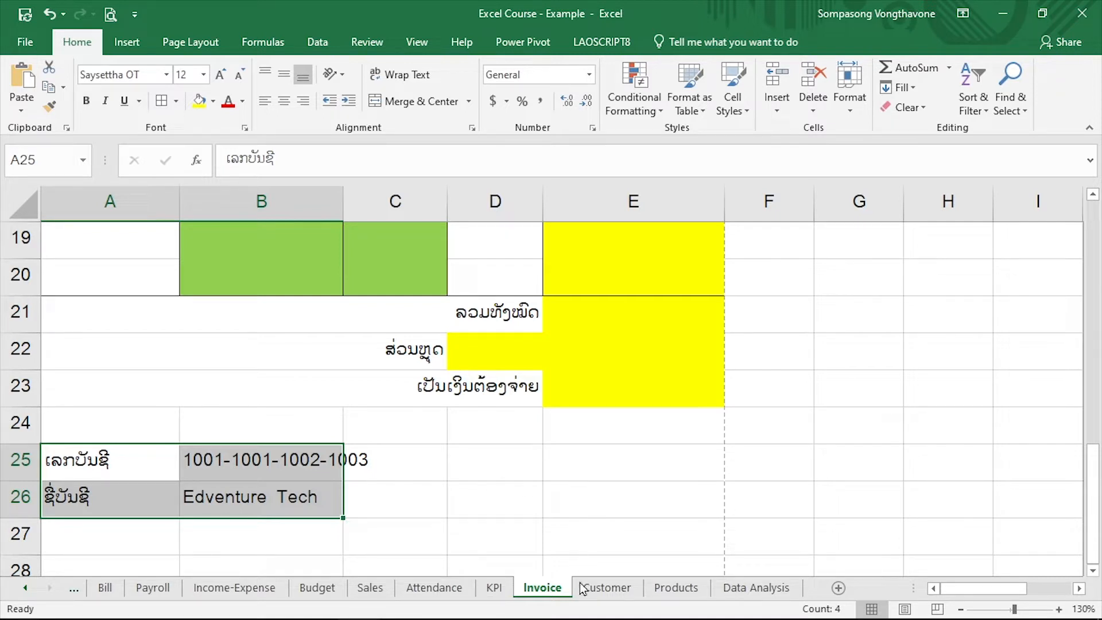
Examine the customer records on the Customer sheet and the codes, descriptions and selling prices on the Products sheet
click(608, 588)
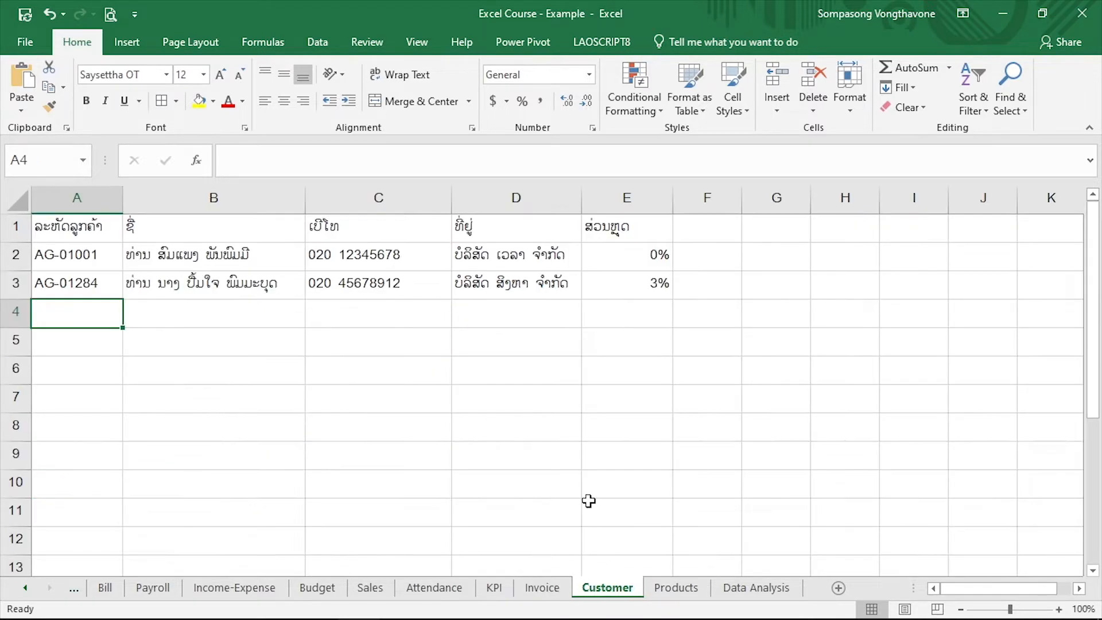
ctrl+scroll(275, 240, up, 2)
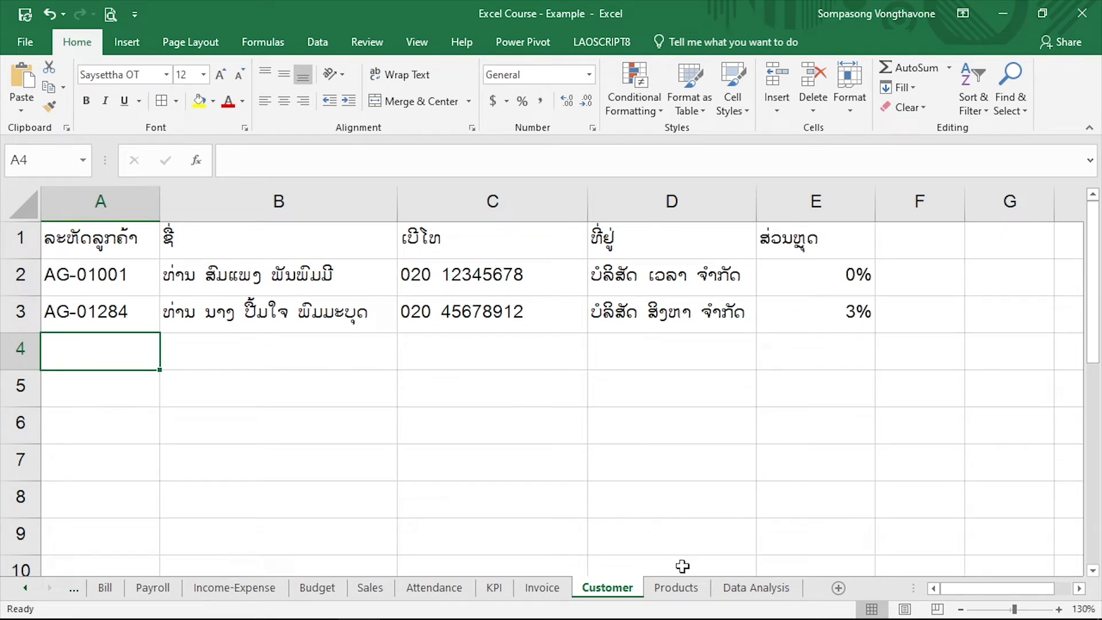
click(677, 588)
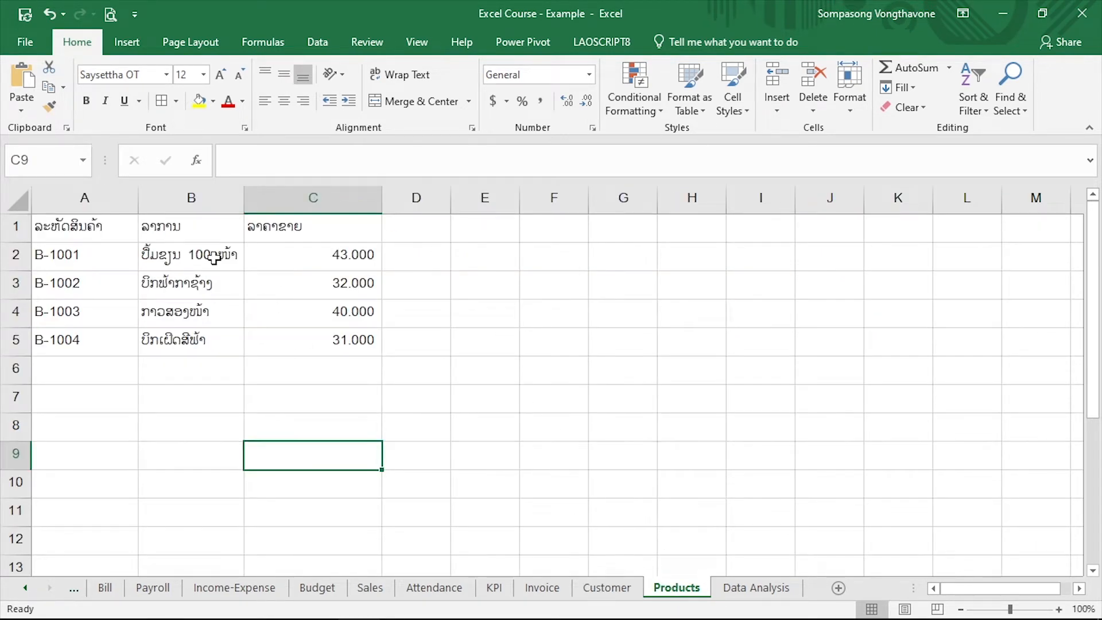
ctrl+scroll(208, 289, up, 1)
ctrl+scroll(207, 289, up, 3)
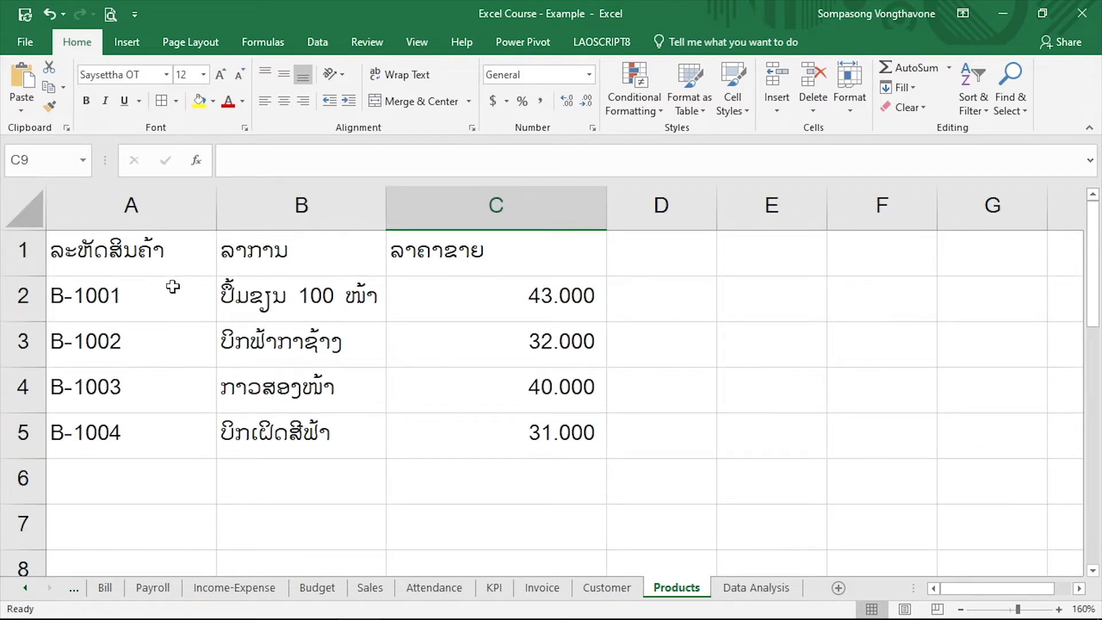
drag(172, 270, 174, 290)
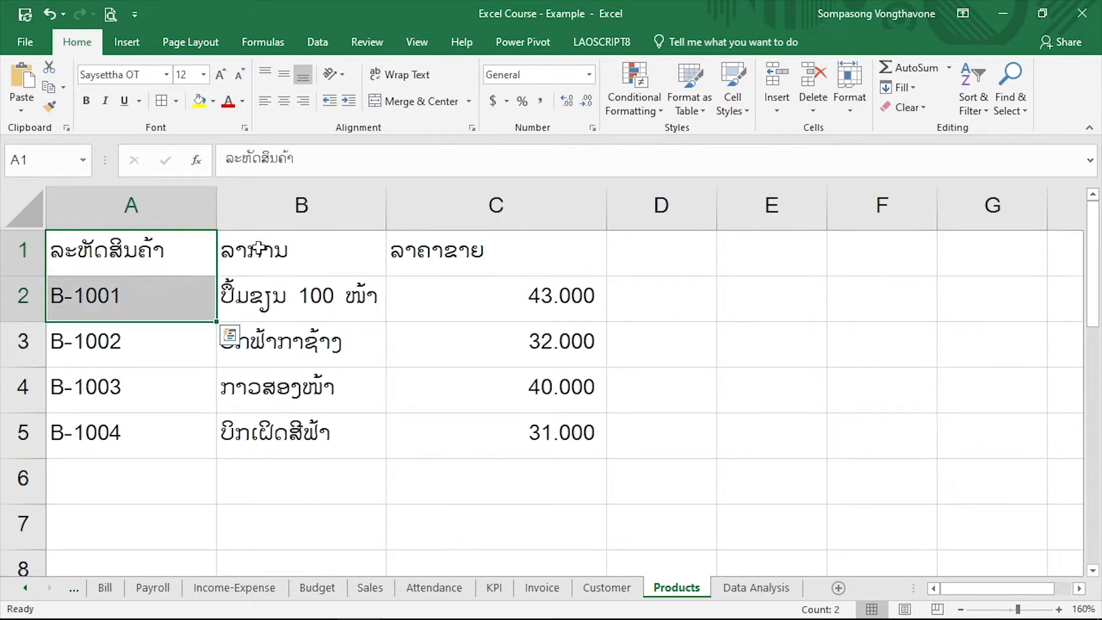
click(258, 252)
click(495, 285)
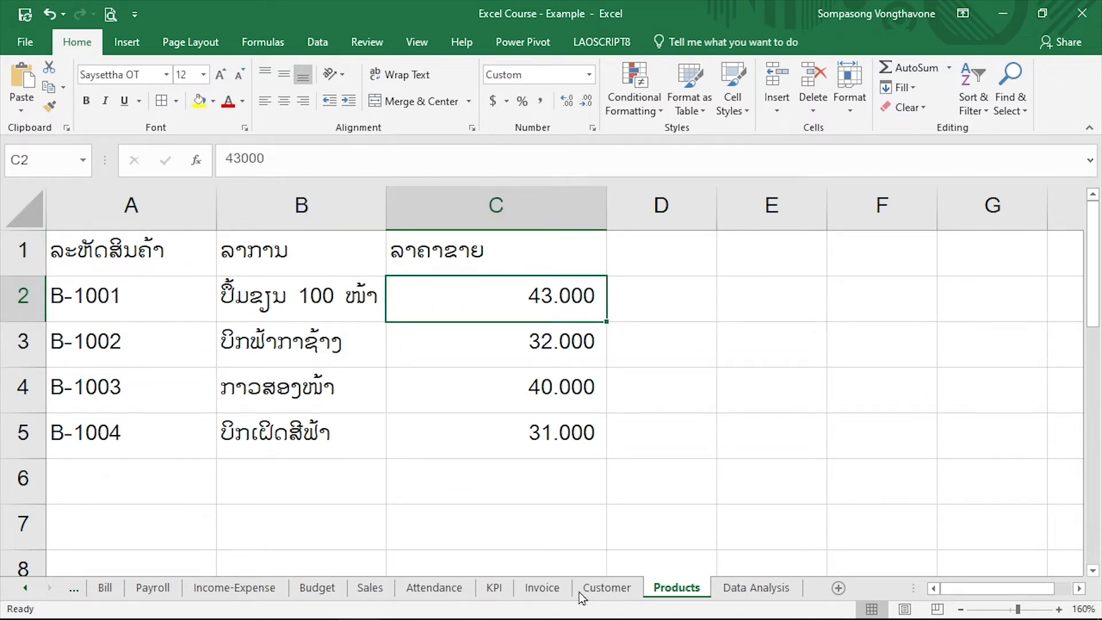
click(607, 588)
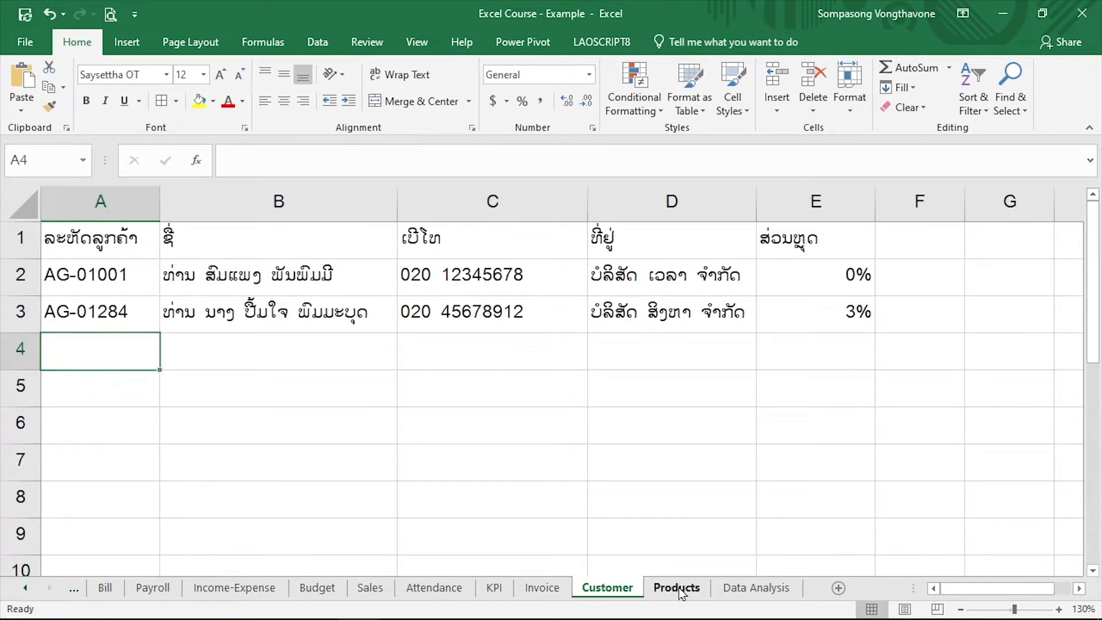
click(677, 588)
Enter the first customer's code in cell B3 of the Invoice sheet
click(542, 588)
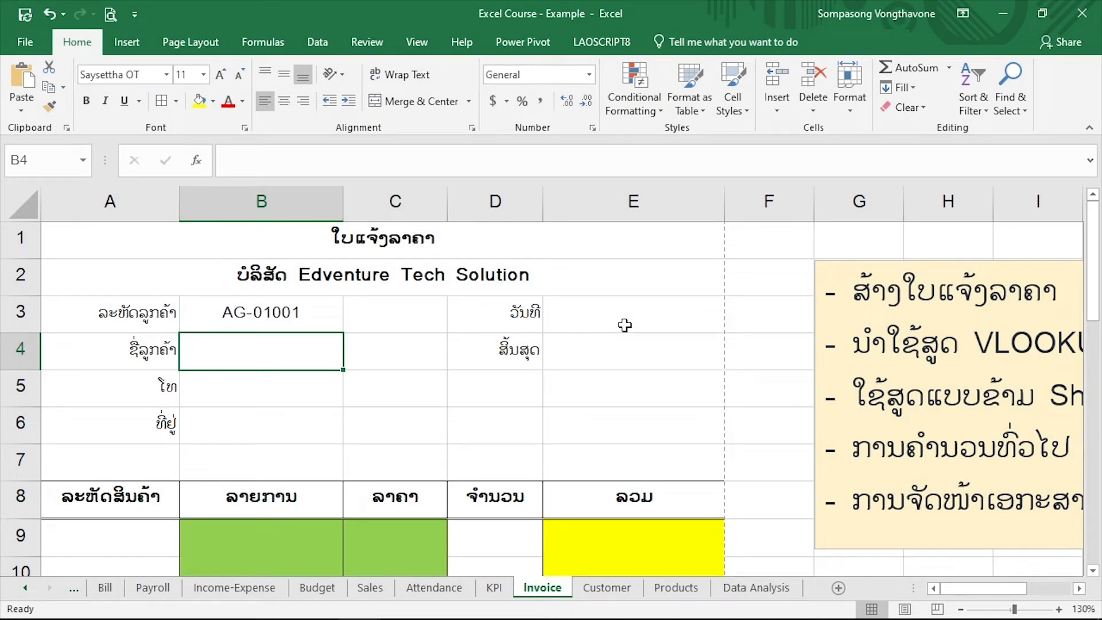
click(291, 319)
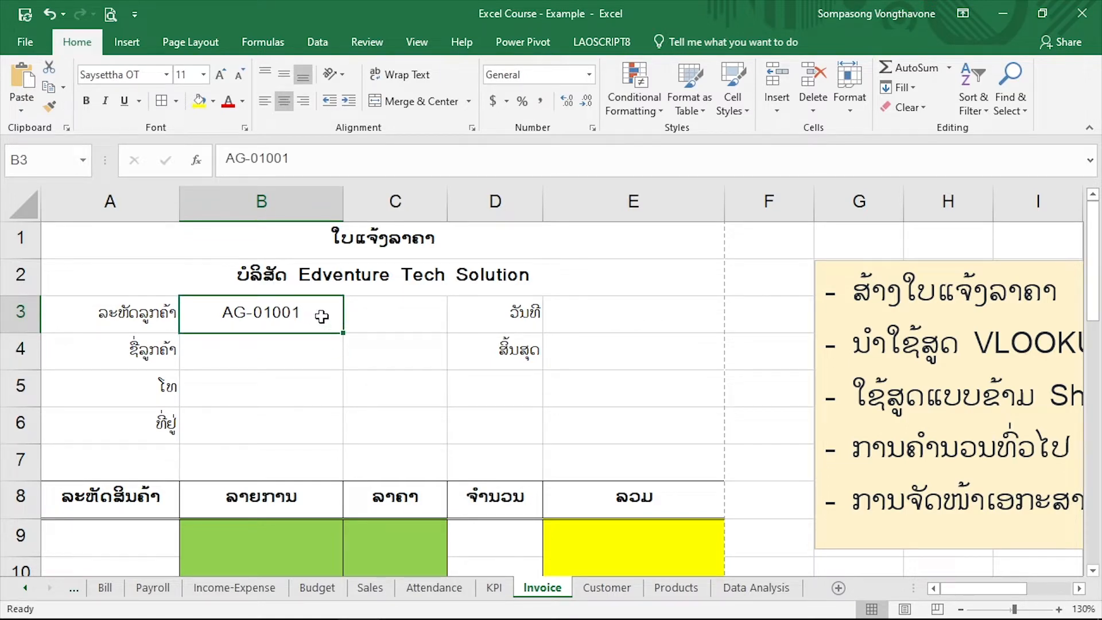
Check the first customer's name, phone, address and discount on the Customer sheet
click(618, 595)
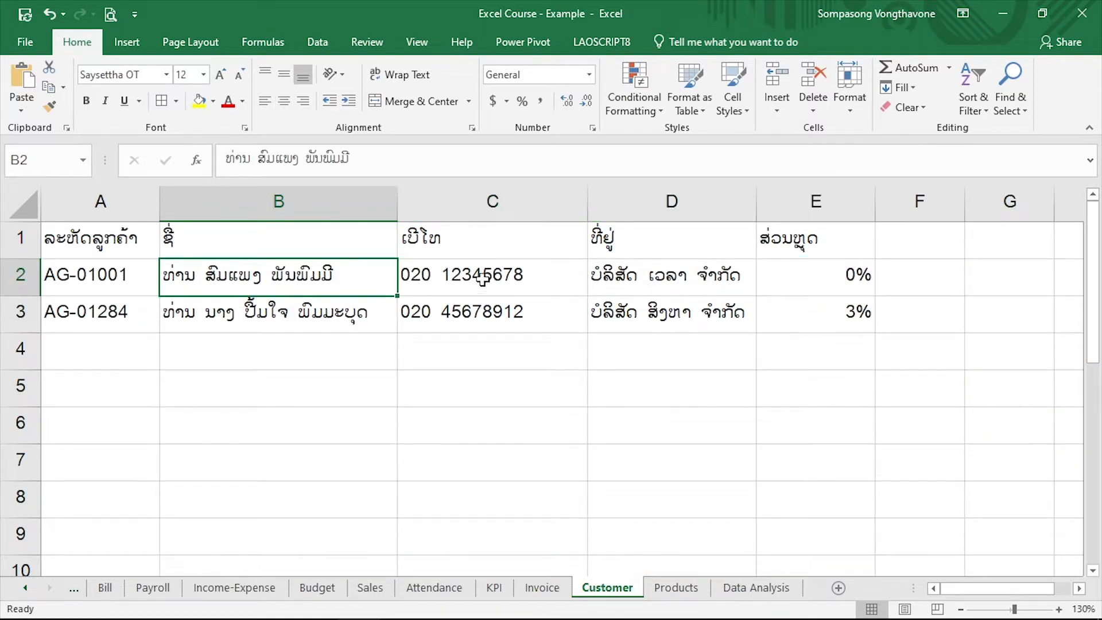
drag(480, 281, 792, 275)
click(815, 277)
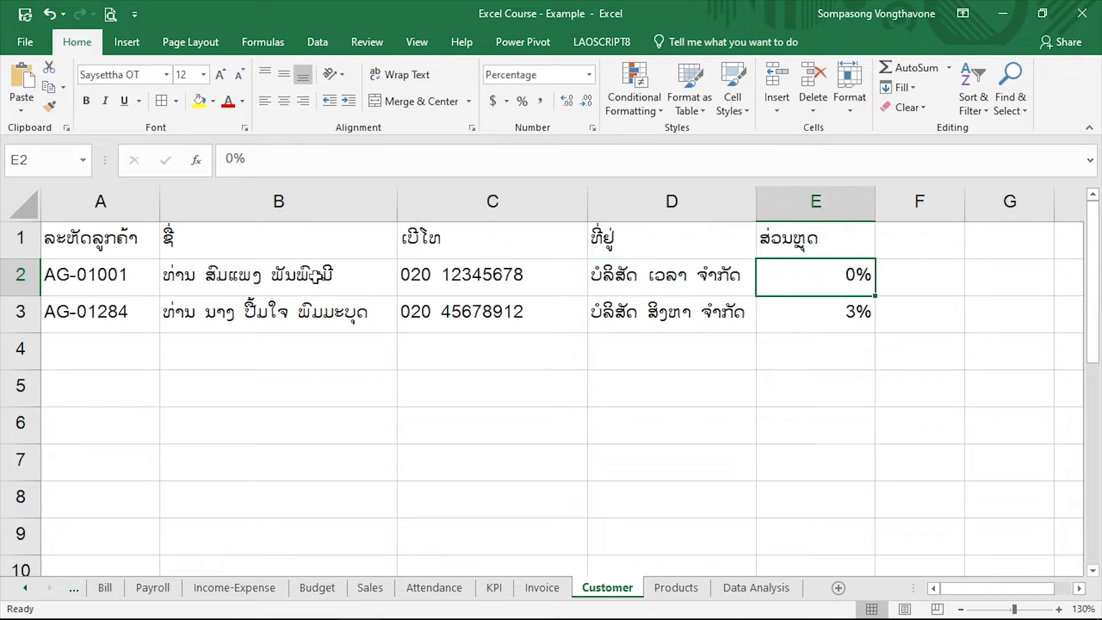
Begin an IF formula in cell B4 of the Invoice sheet that returns an empty string when B3 is blank
click(542, 589)
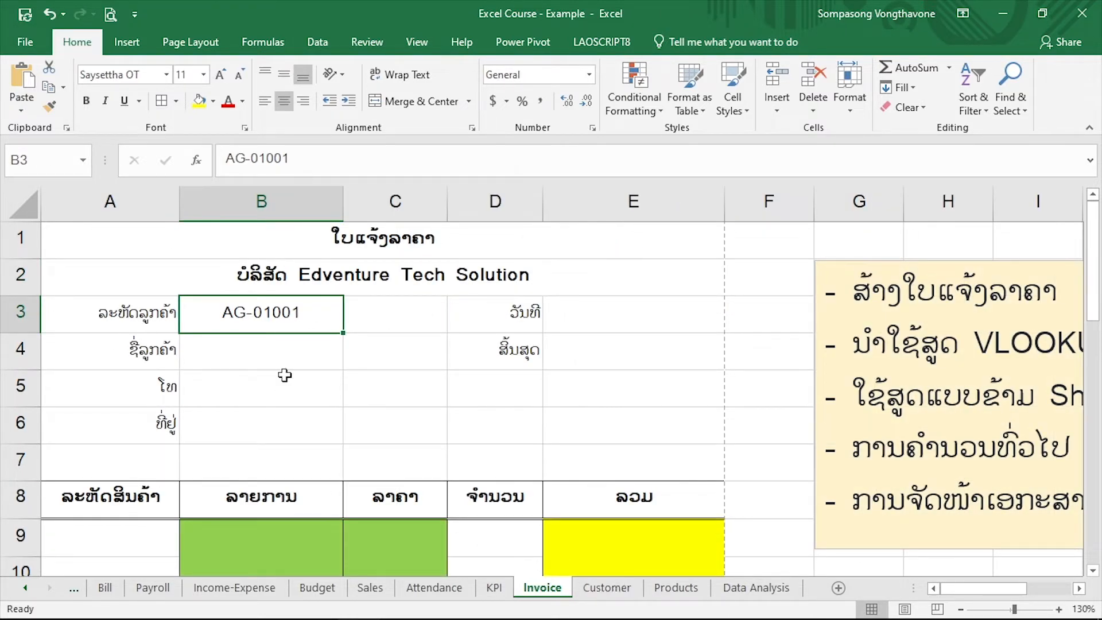
click(273, 348)
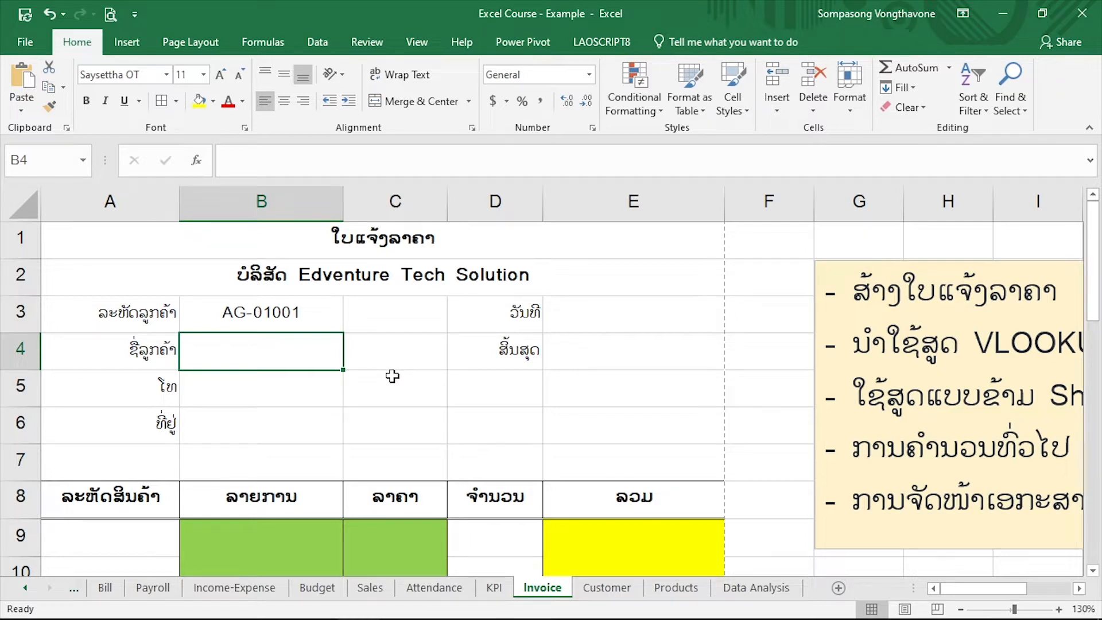
text(=)
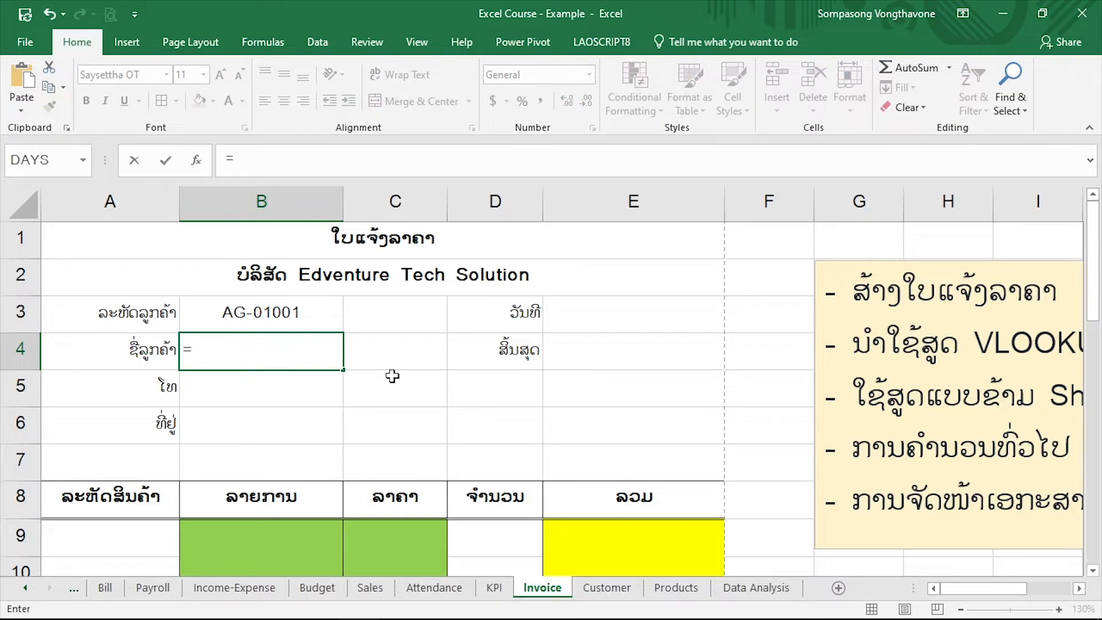
text(IF)
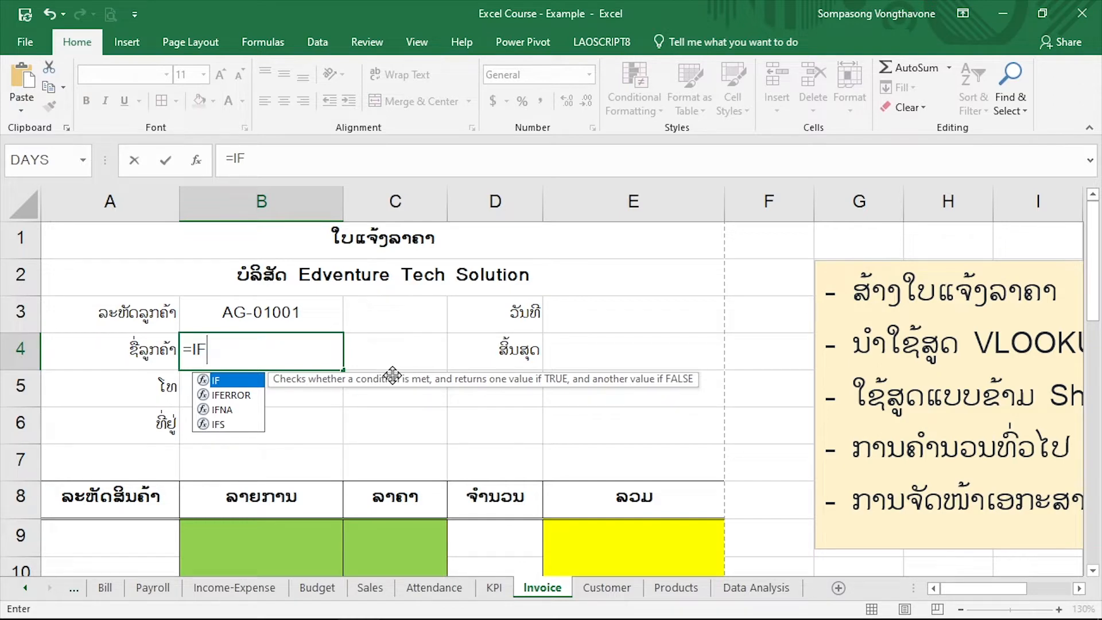
text(()
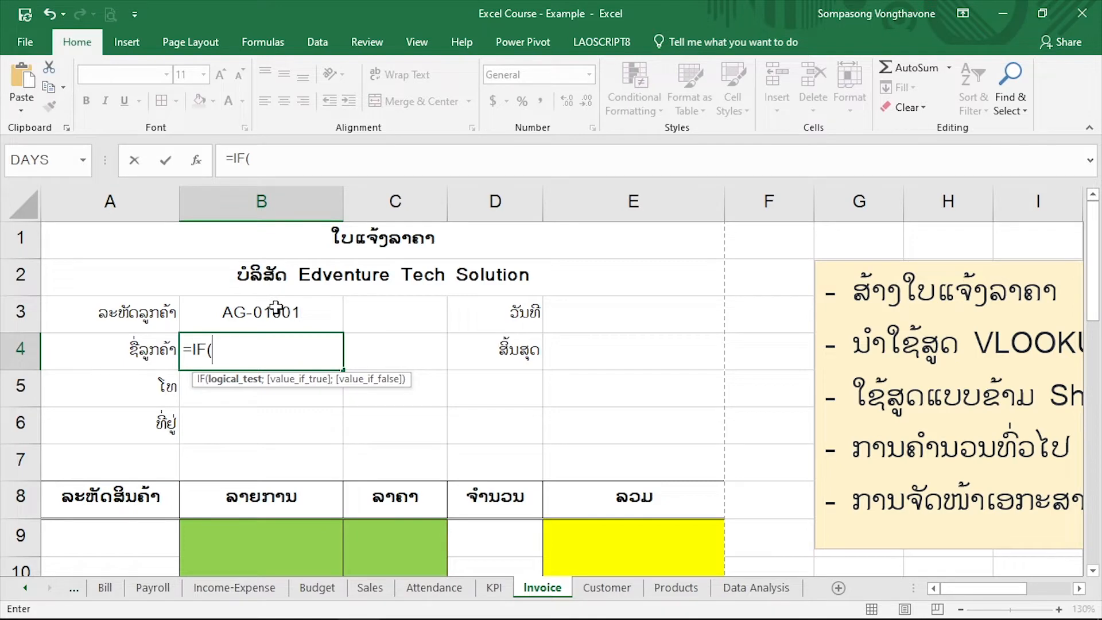
click(290, 312)
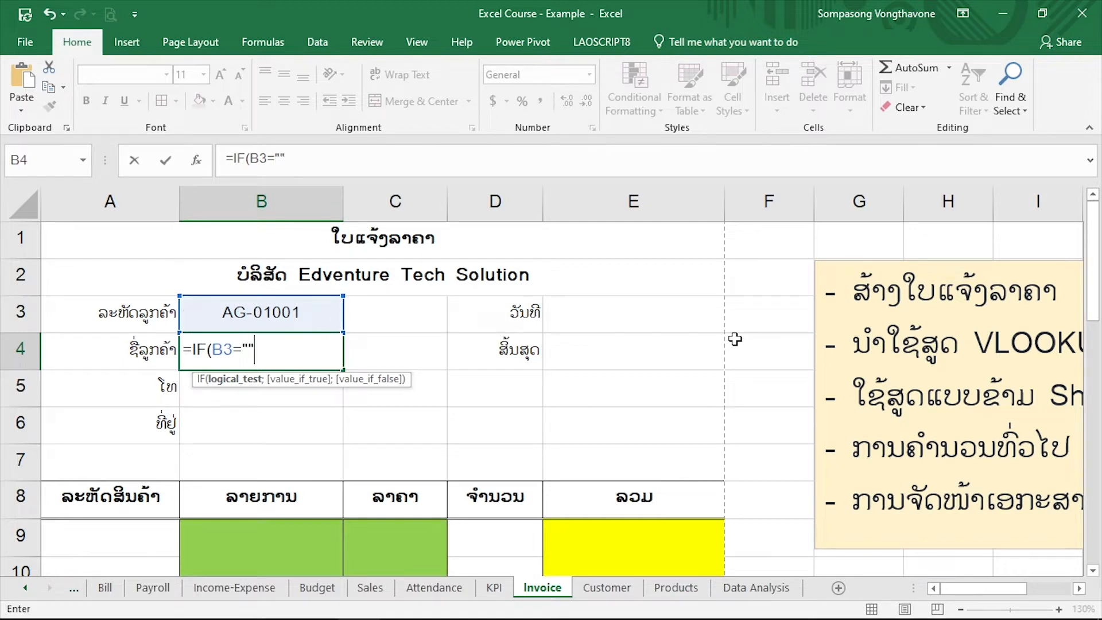
text("";)
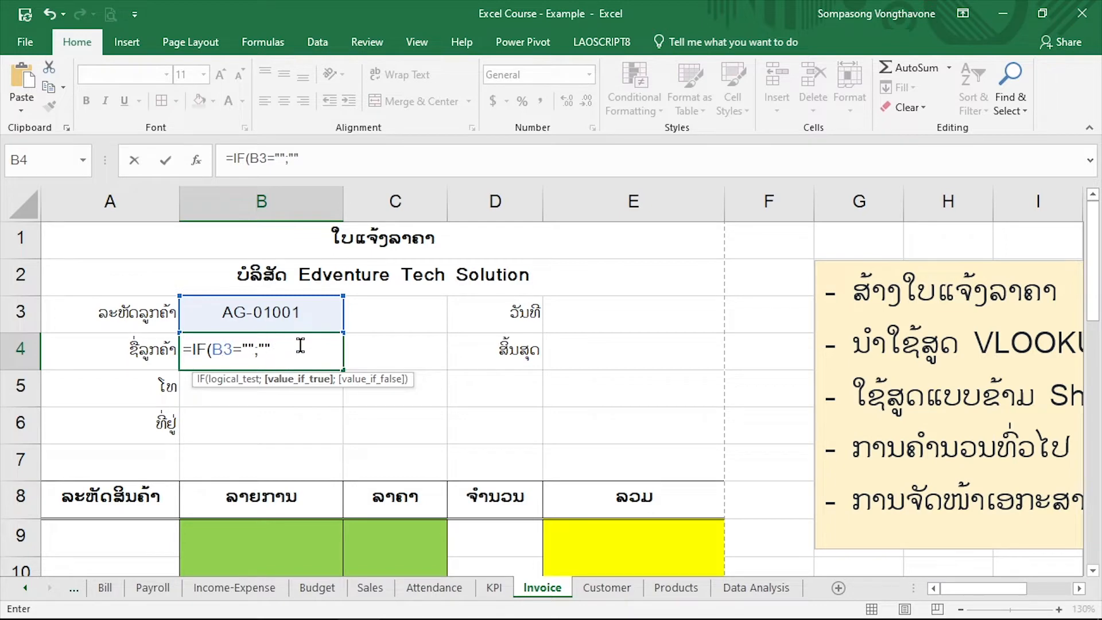
text(;)
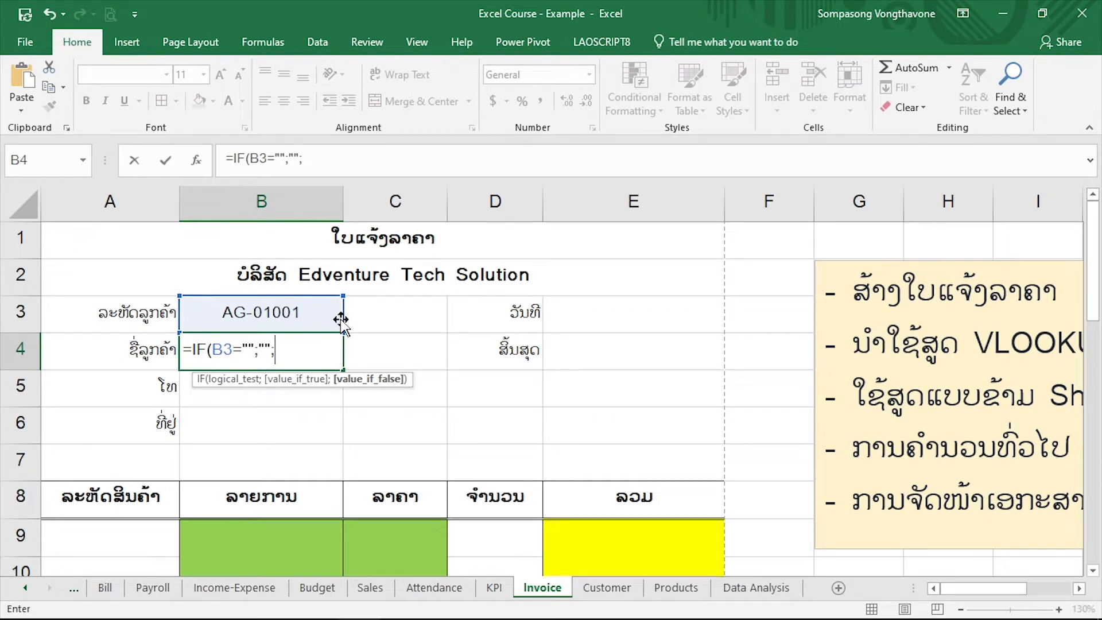
Nest a VLOOKUP as the value if false, looking up $B$3 in the absolute range Customer!$A$2:$E$9
text(vl)
key(Tab)
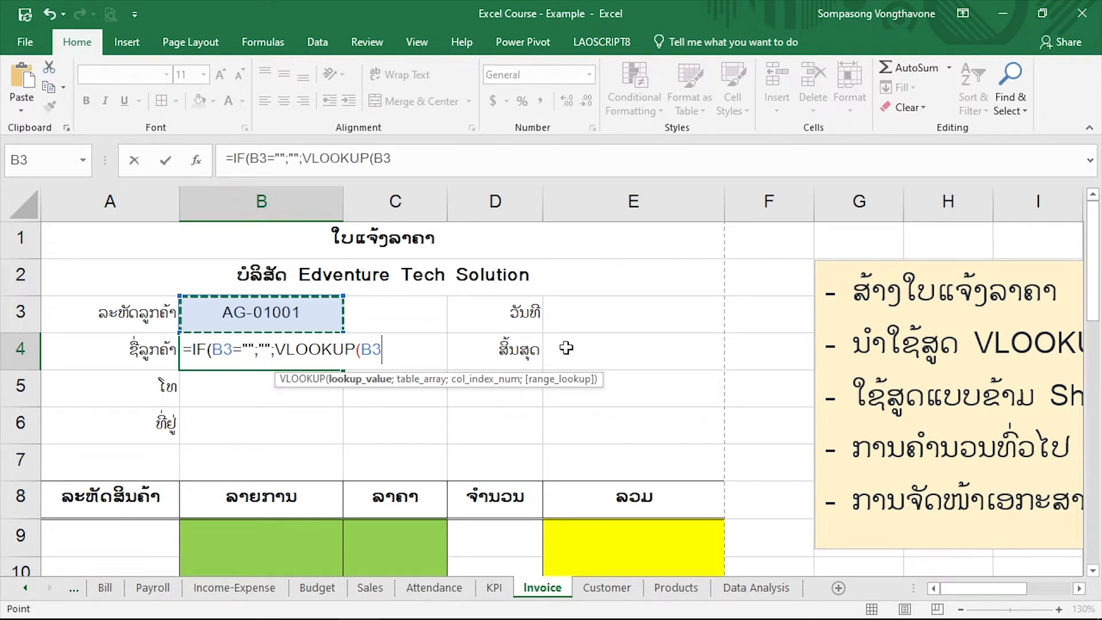
key(F4)
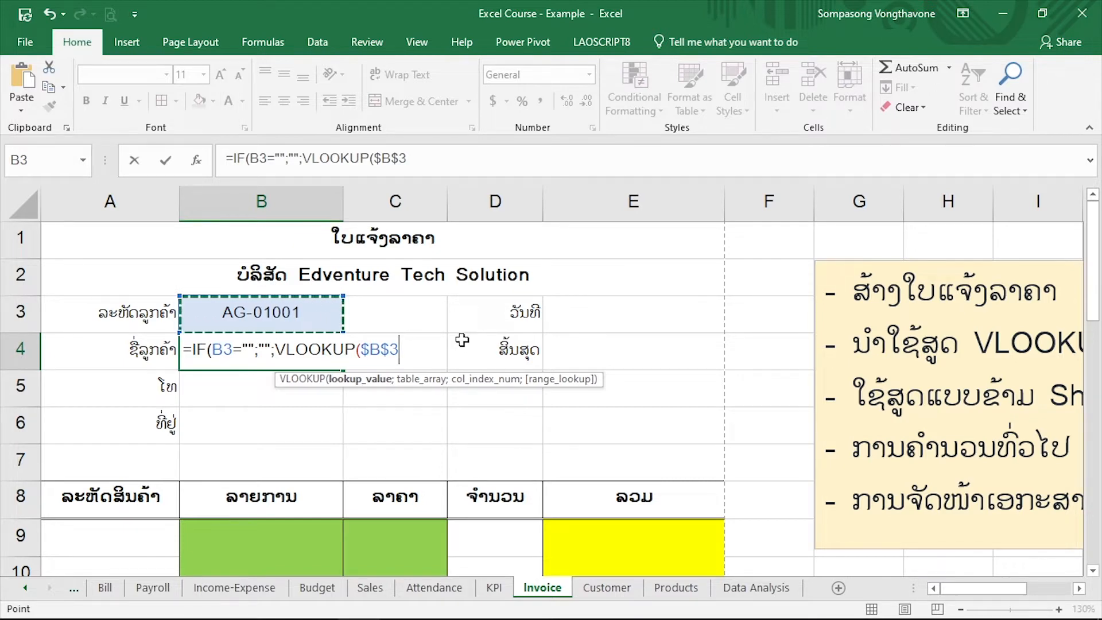
text(;)
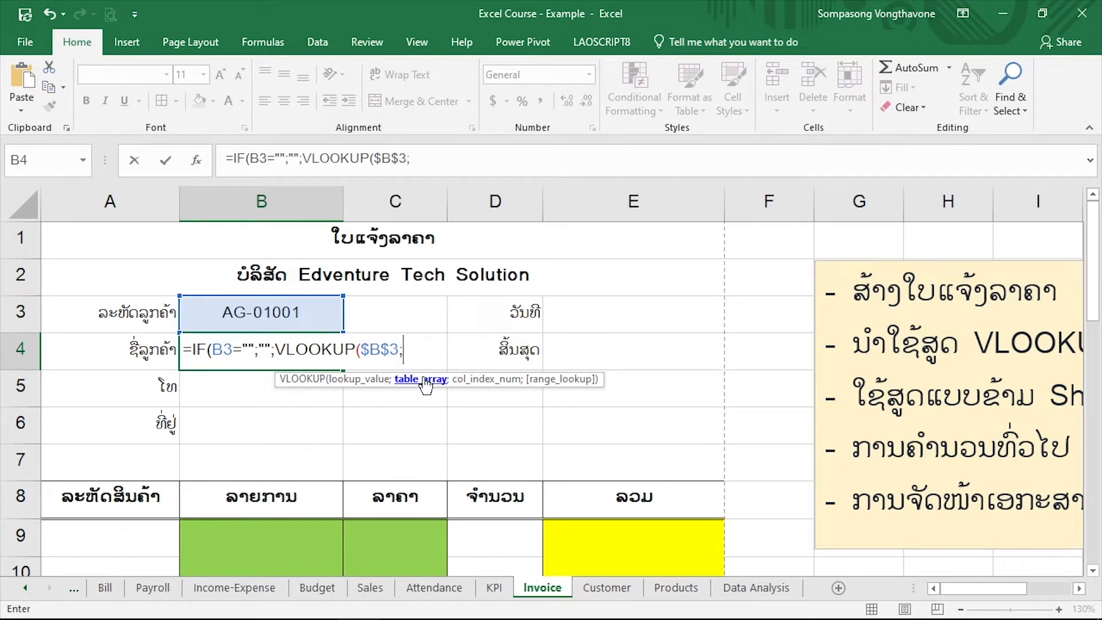
click(607, 592)
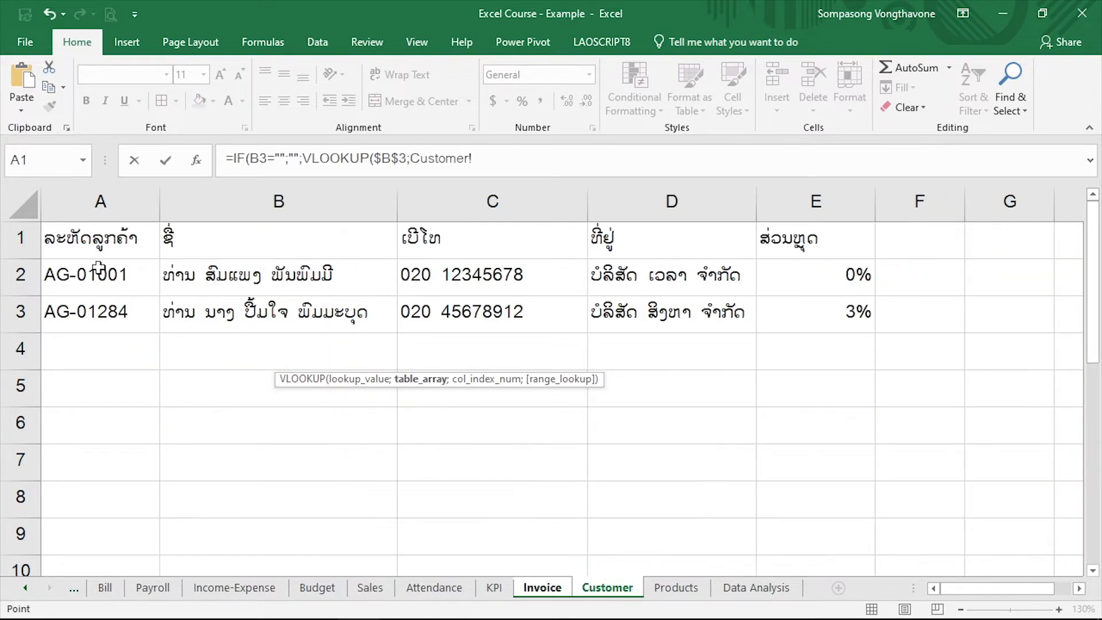
drag(98, 272, 787, 524)
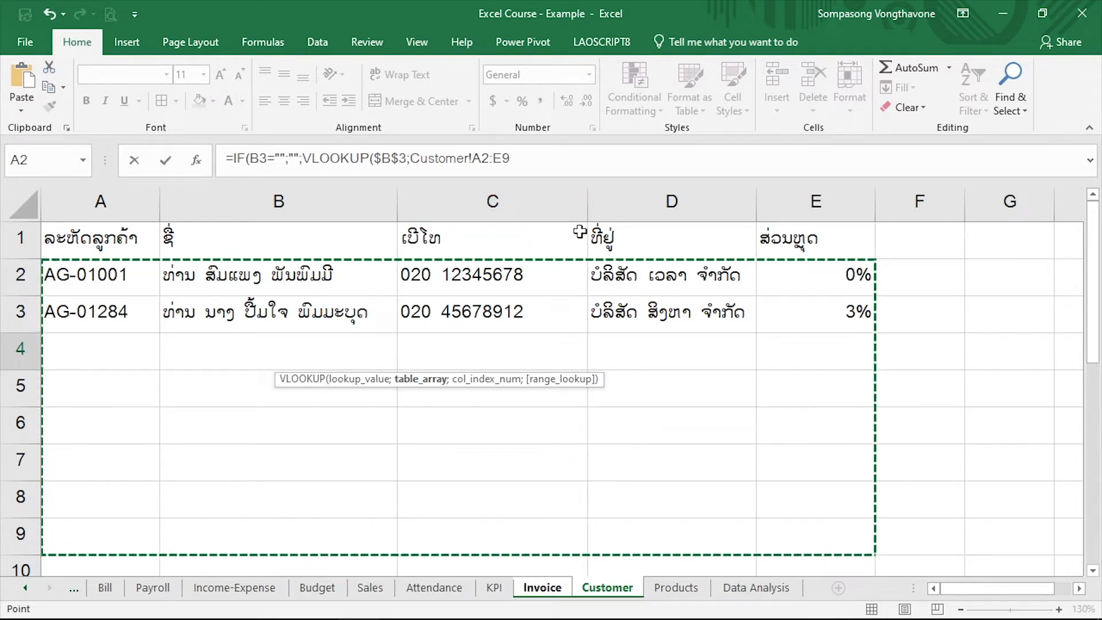
key(F4)
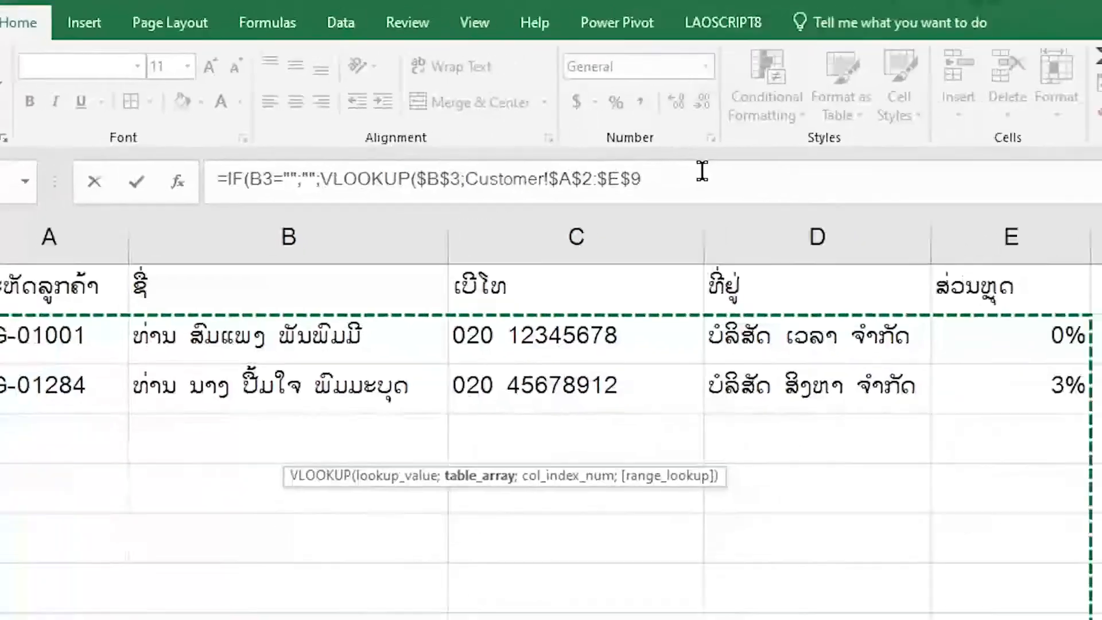
Complete the B4 formula with column index 2 and an exact match (FALSE), closing both functions
text(;2)
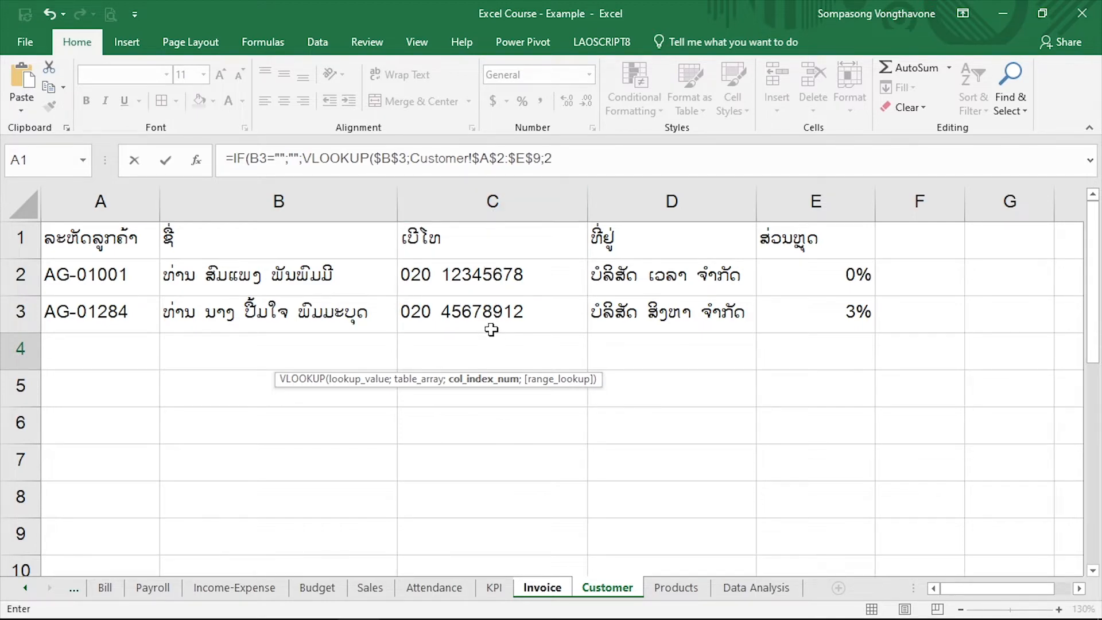
text(;)
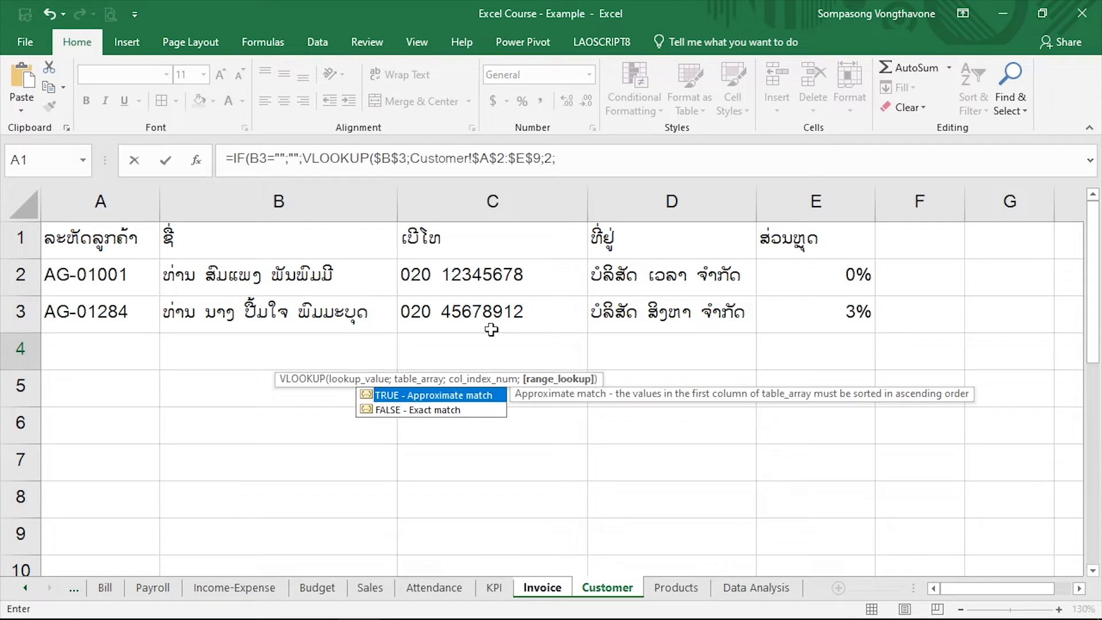
text(fa)
key(Down)
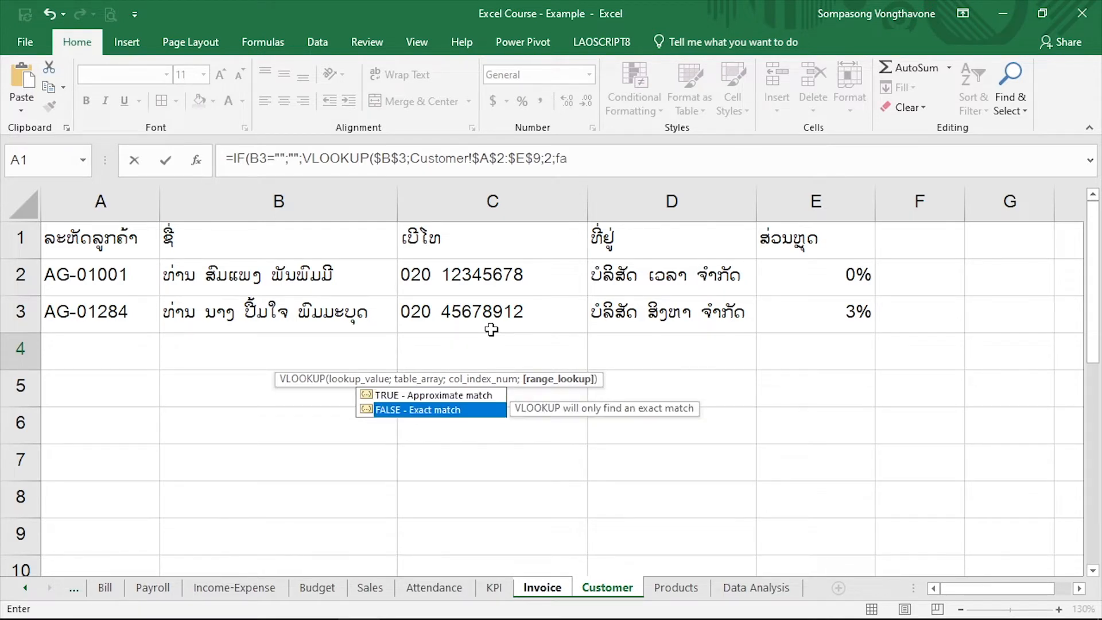
key(Tab)
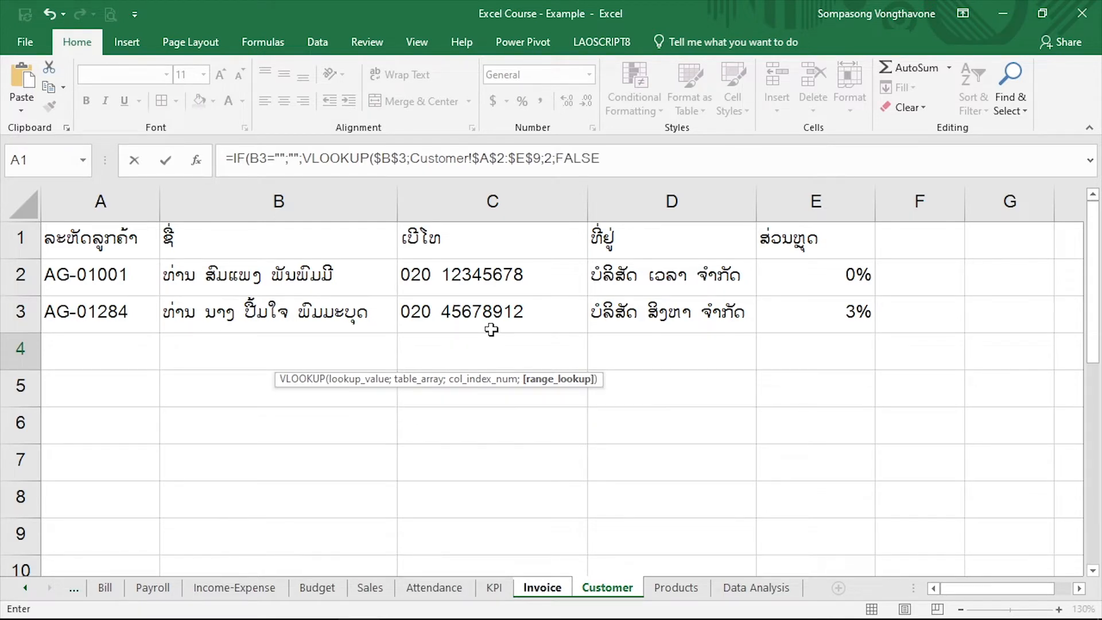
click(617, 153)
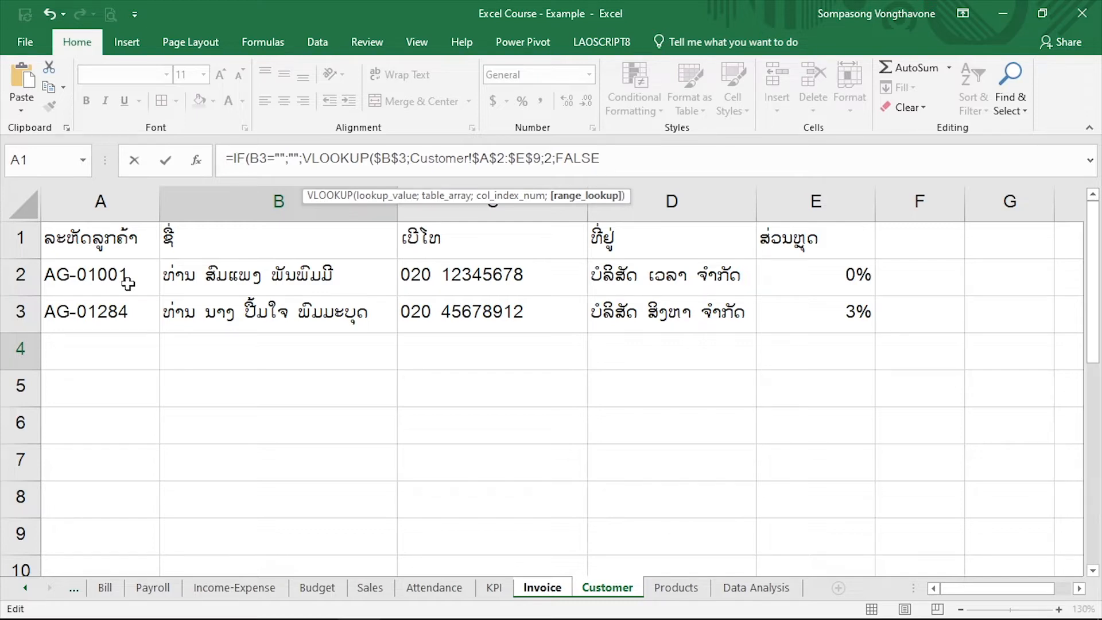
text())
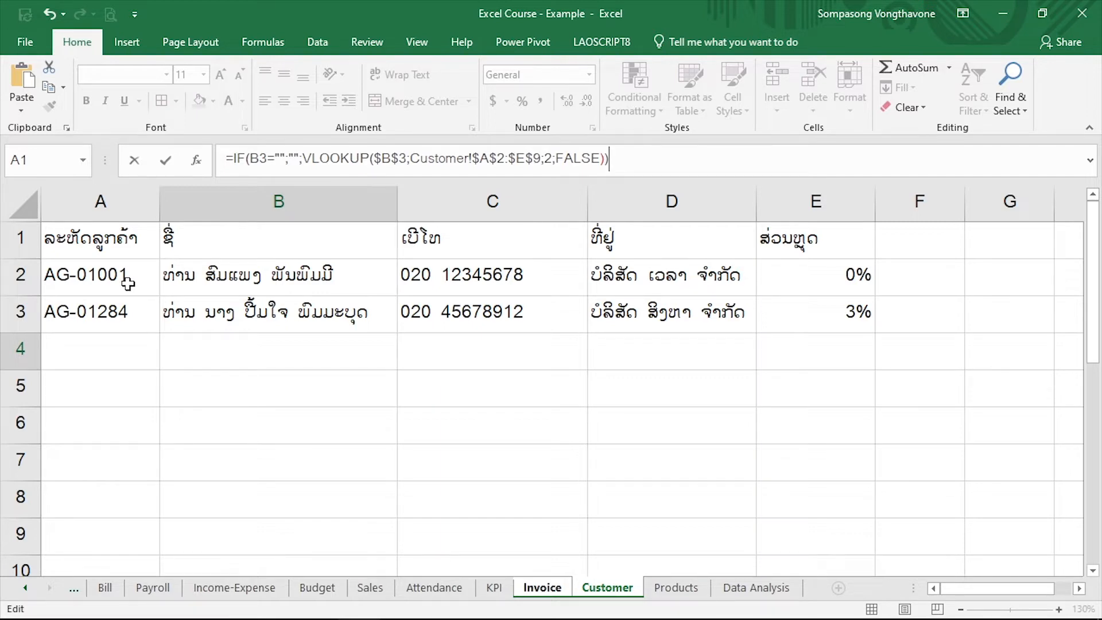
key(Return)
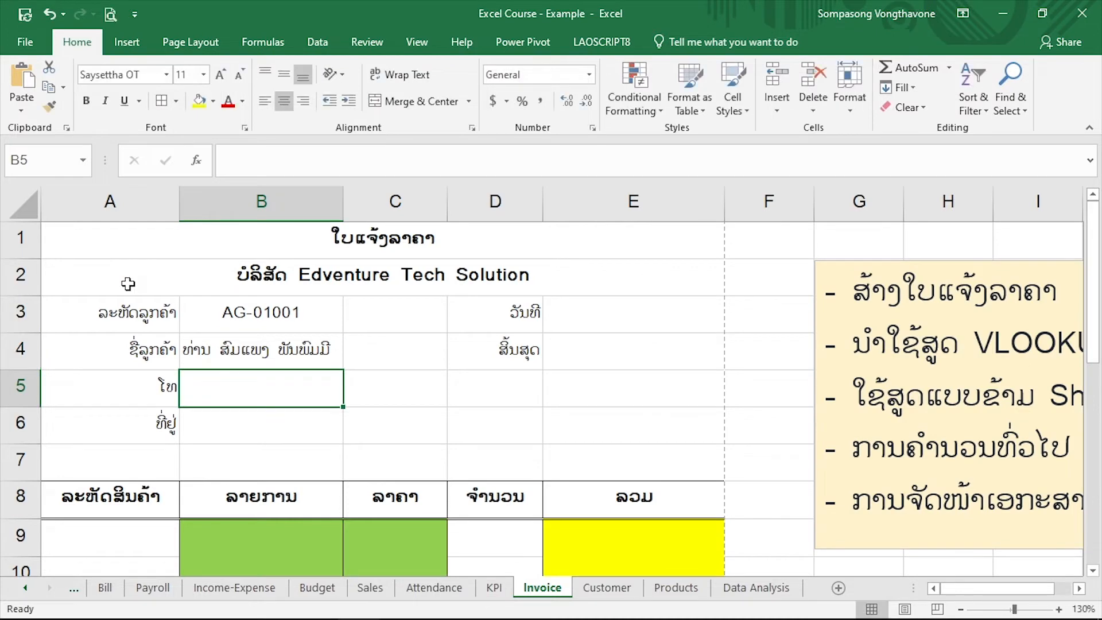
Make the B3 reference in the IF test of cell B4 absolute as $B$3
click(287, 350)
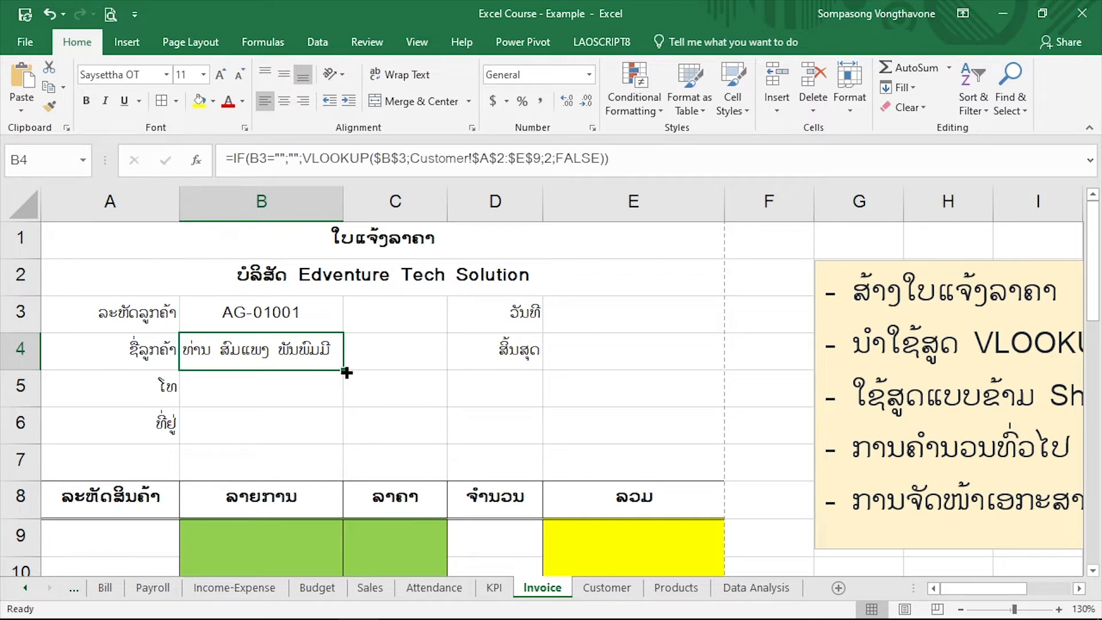
click(267, 159)
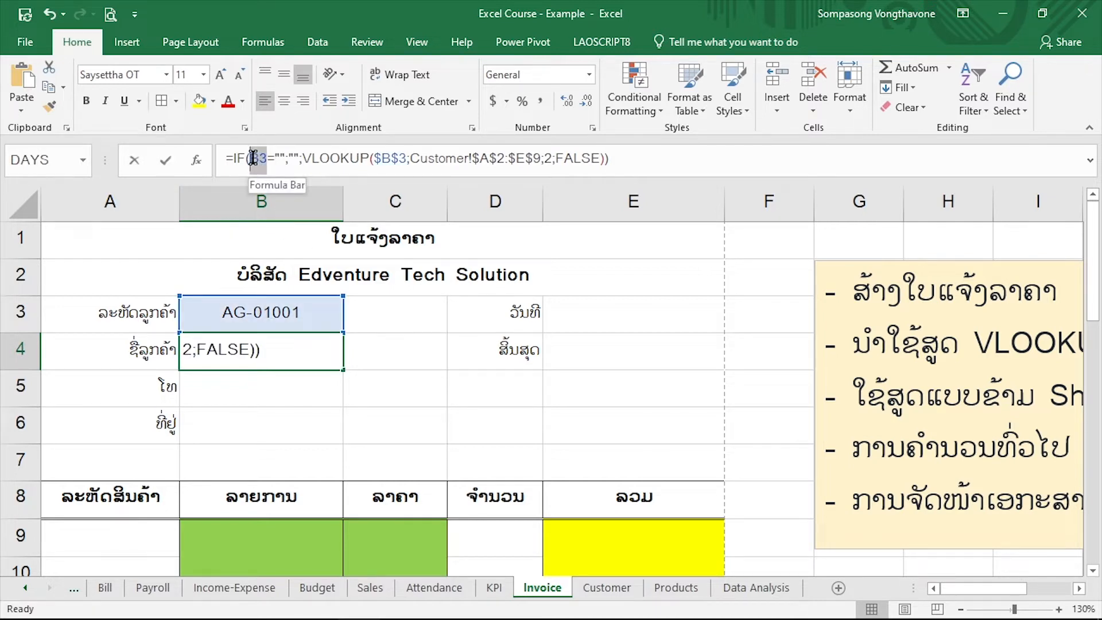
double_click(255, 159)
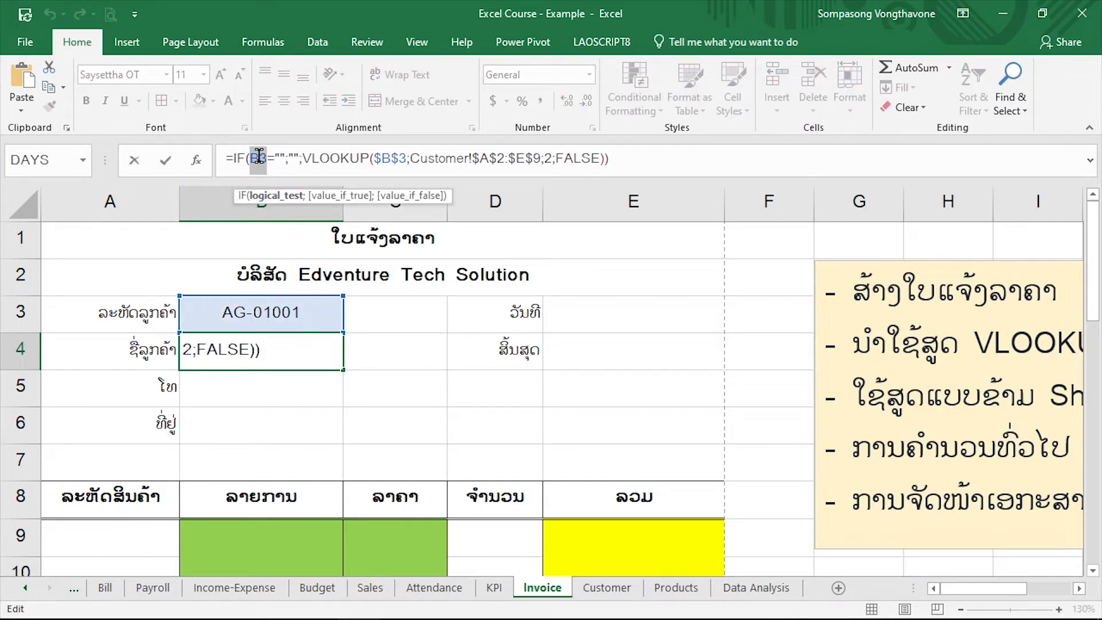
click(263, 160)
drag(267, 162, 251, 161)
key(F4)
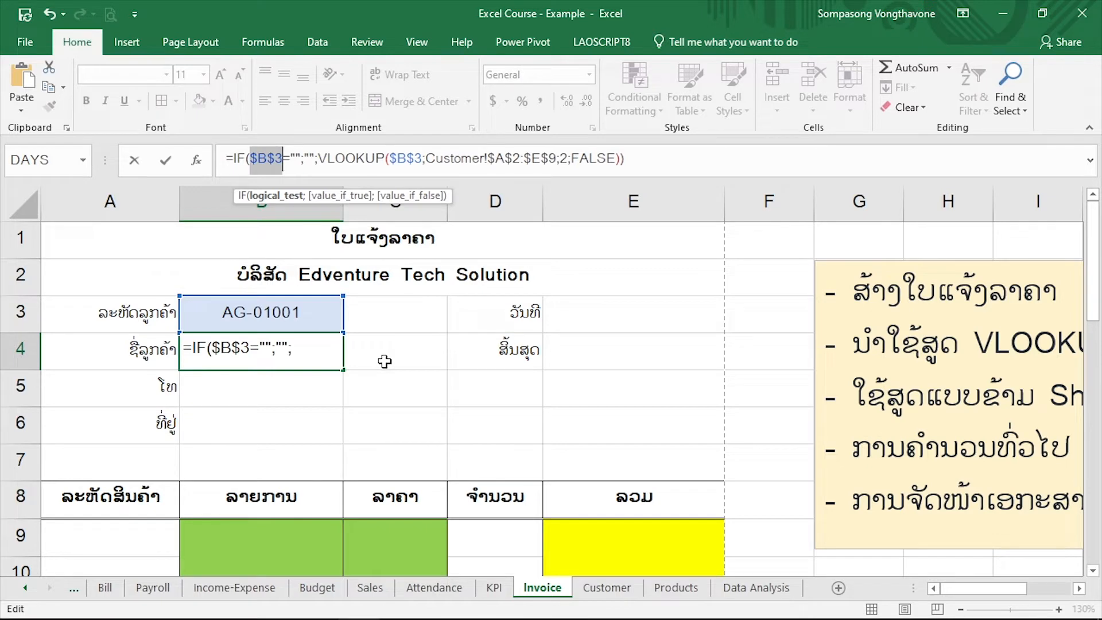
key(Return)
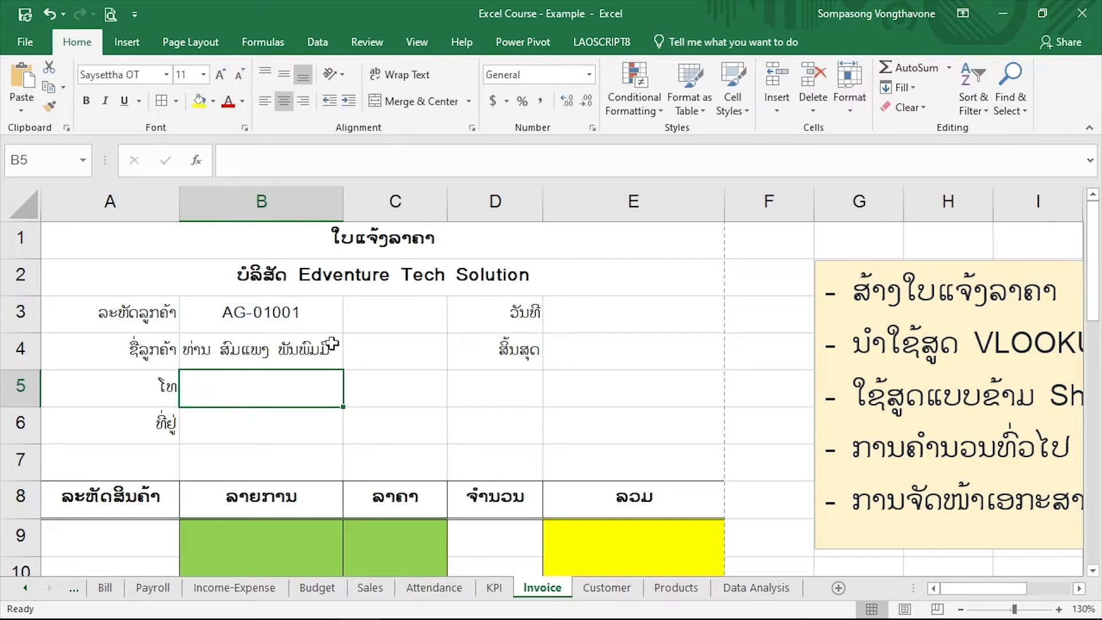
Try to copy the customer-name formula from B4 down to B5, and undo the copy
click(312, 359)
drag(344, 370, 350, 406)
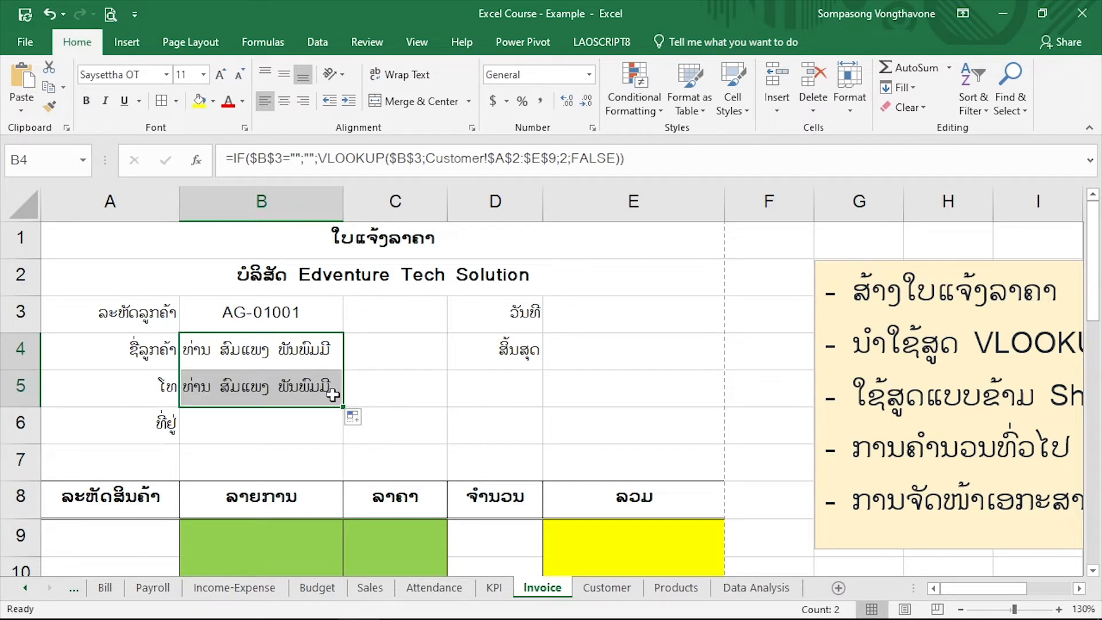
key(ctrl+z)
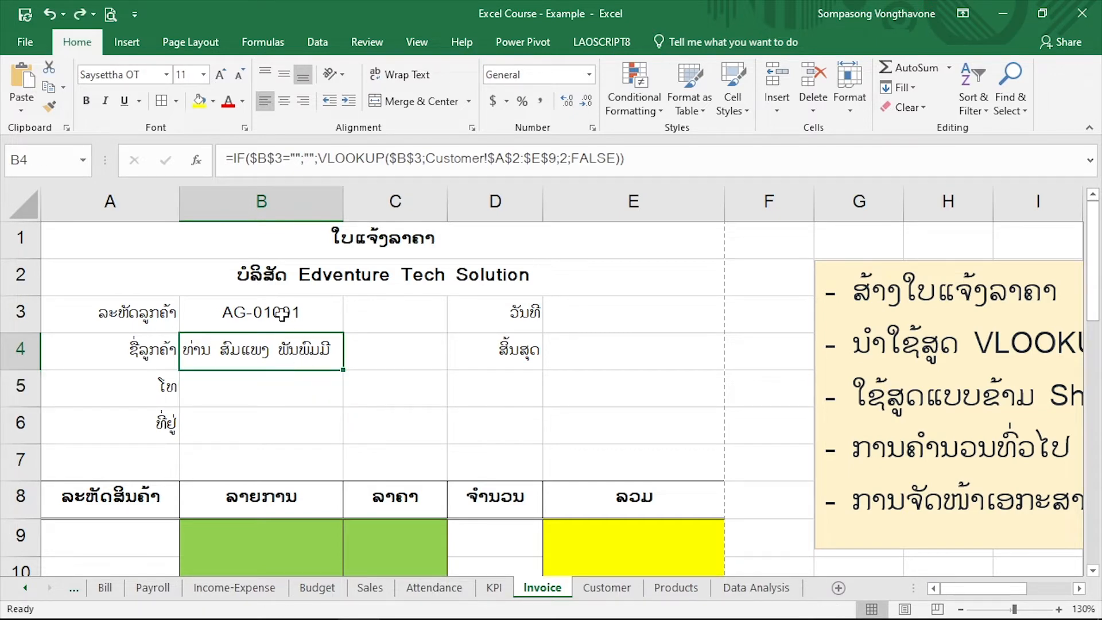
Change the $B$3 reference in the IF test of cell B4 back to the relative B3
click(263, 314)
click(278, 347)
drag(281, 158, 249, 157)
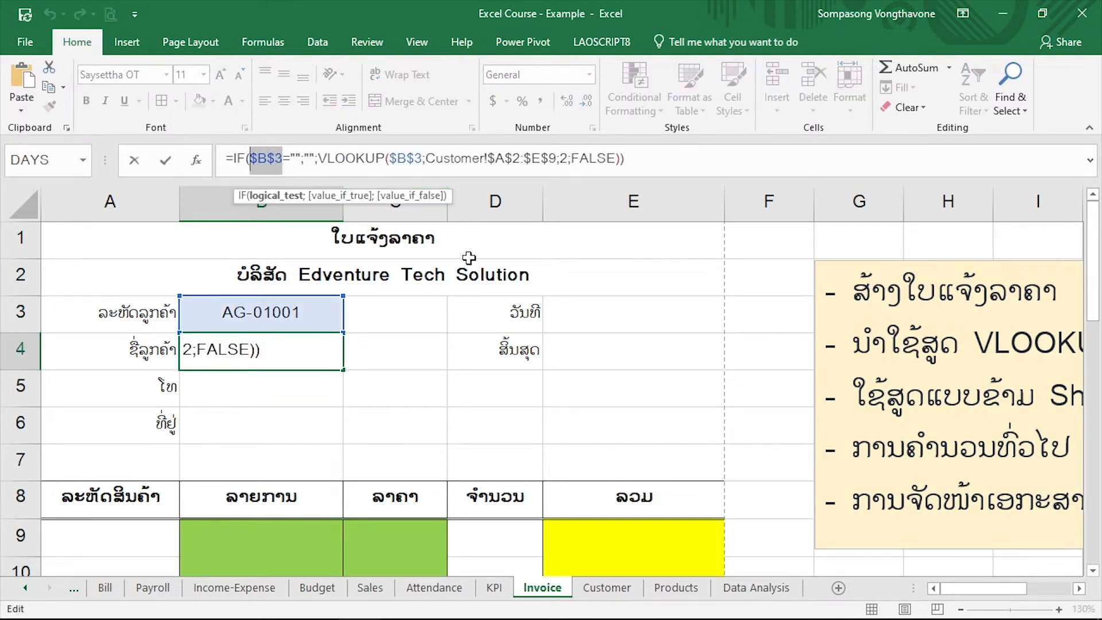
key(F4)
key(F4)
key(F4)
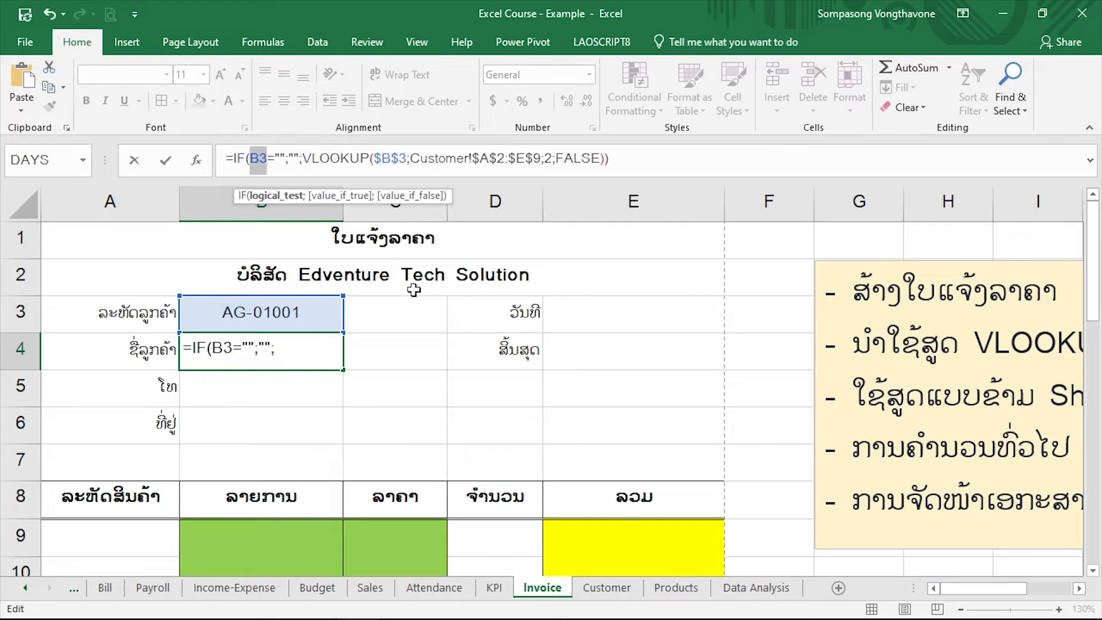
key(Return)
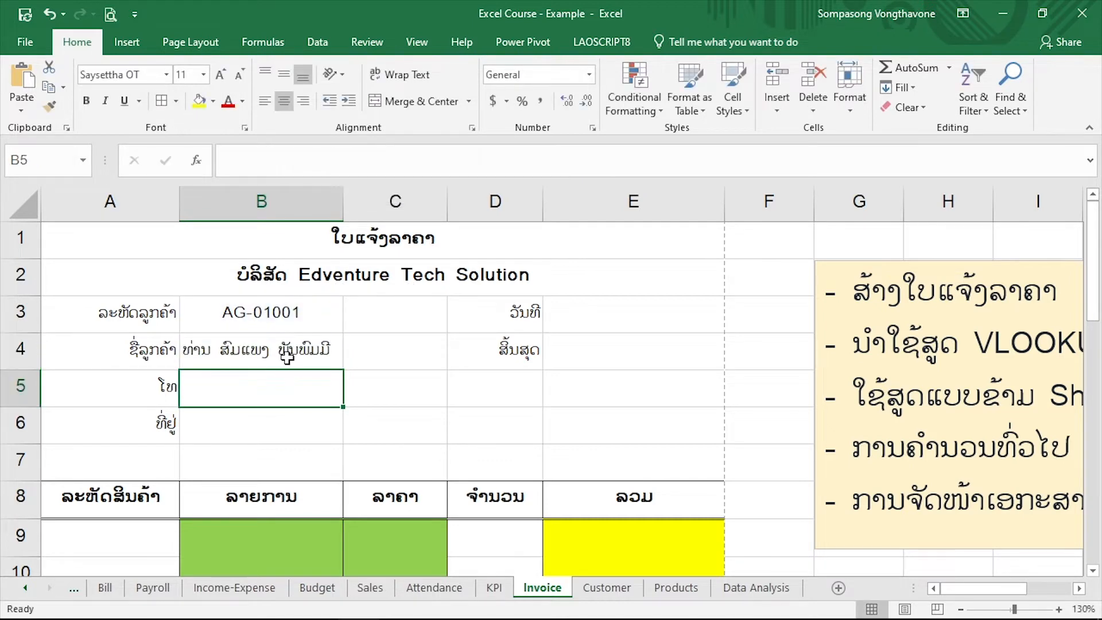
Copy the formula from B4 down to the phone cell B5 and compare the cell references of both formulas
click(296, 356)
drag(344, 371, 343, 403)
click(293, 380)
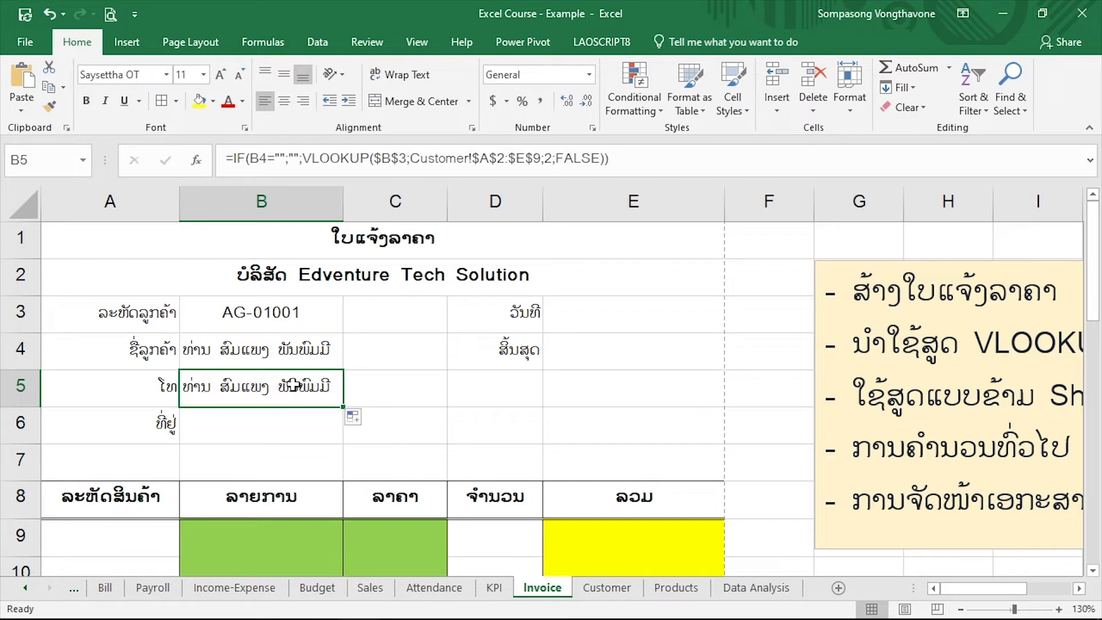
double_click(295, 385)
key(Return)
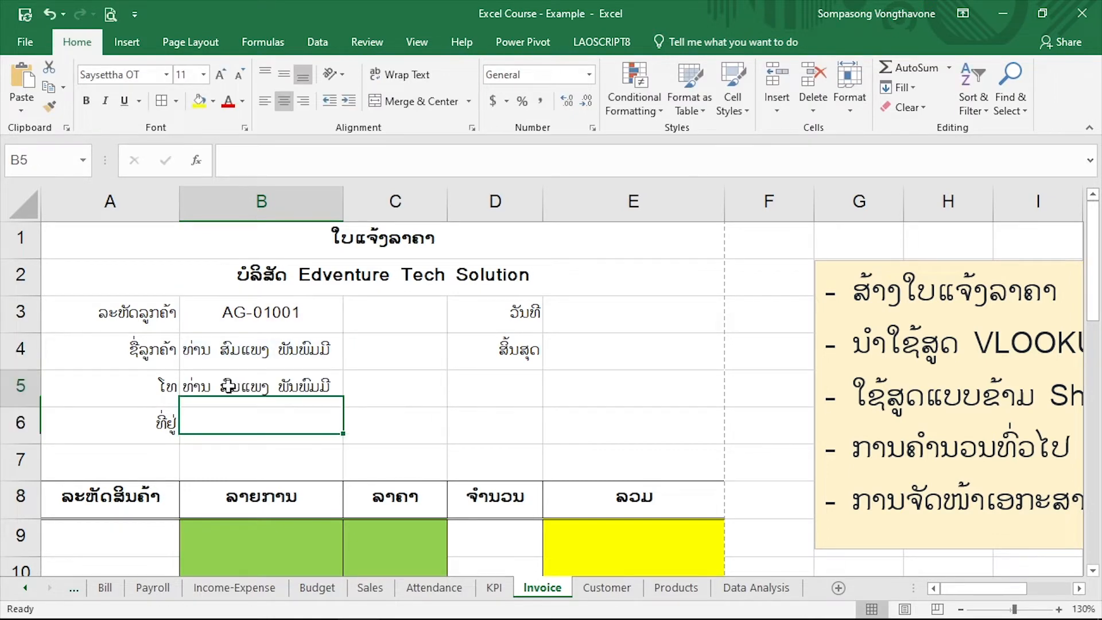
click(205, 385)
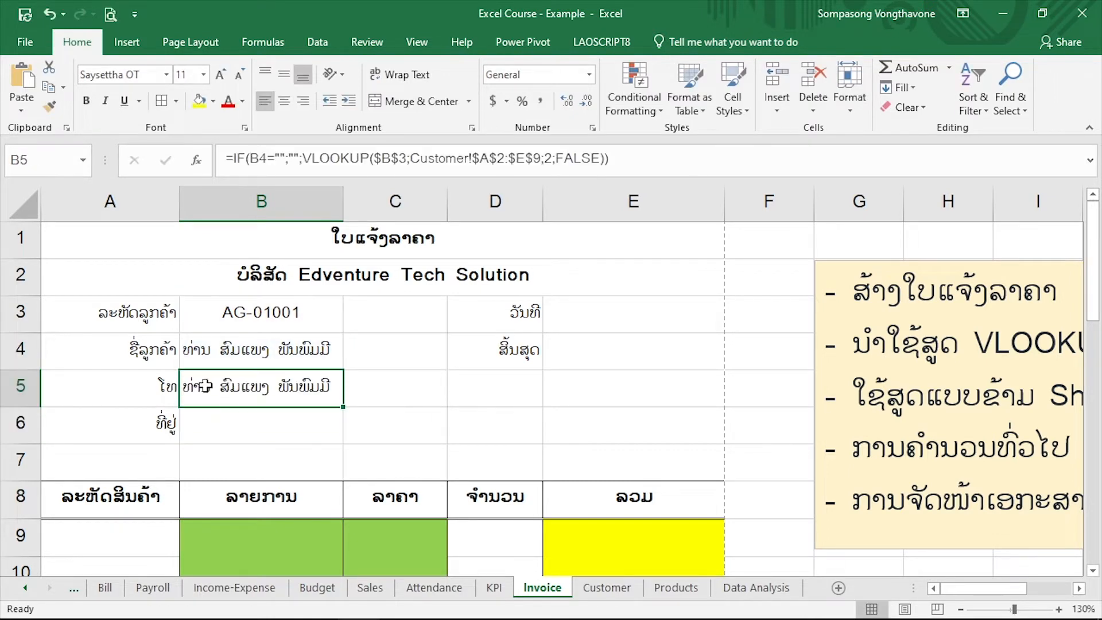
click(262, 347)
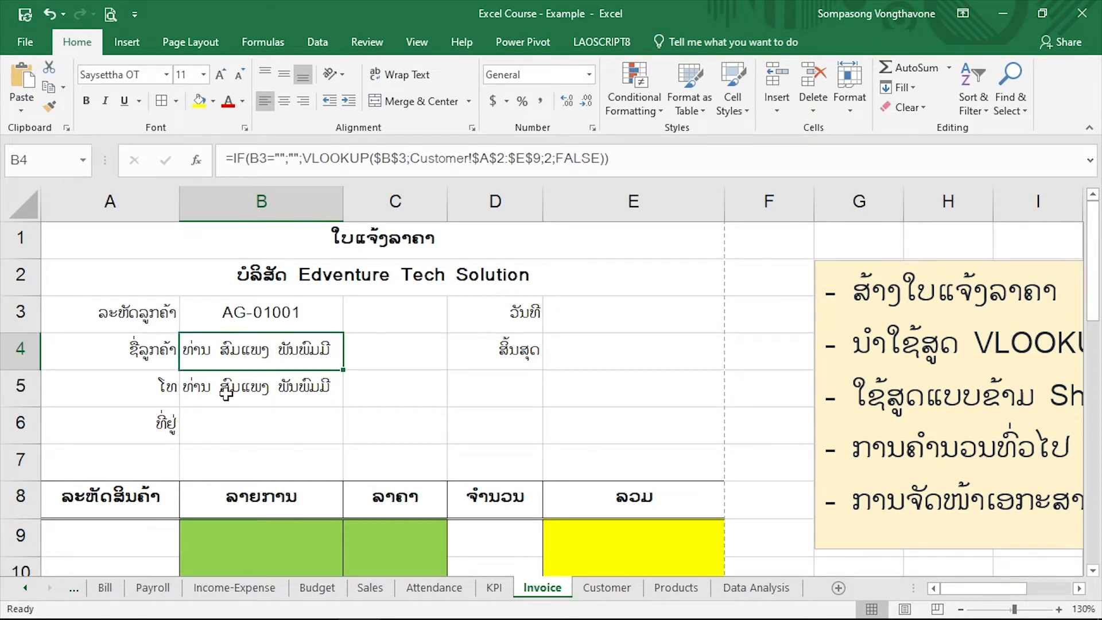
Compare the cell references of the formulas in B4 and B5, and delete the copied formula from the phone cell B5
key(Down)
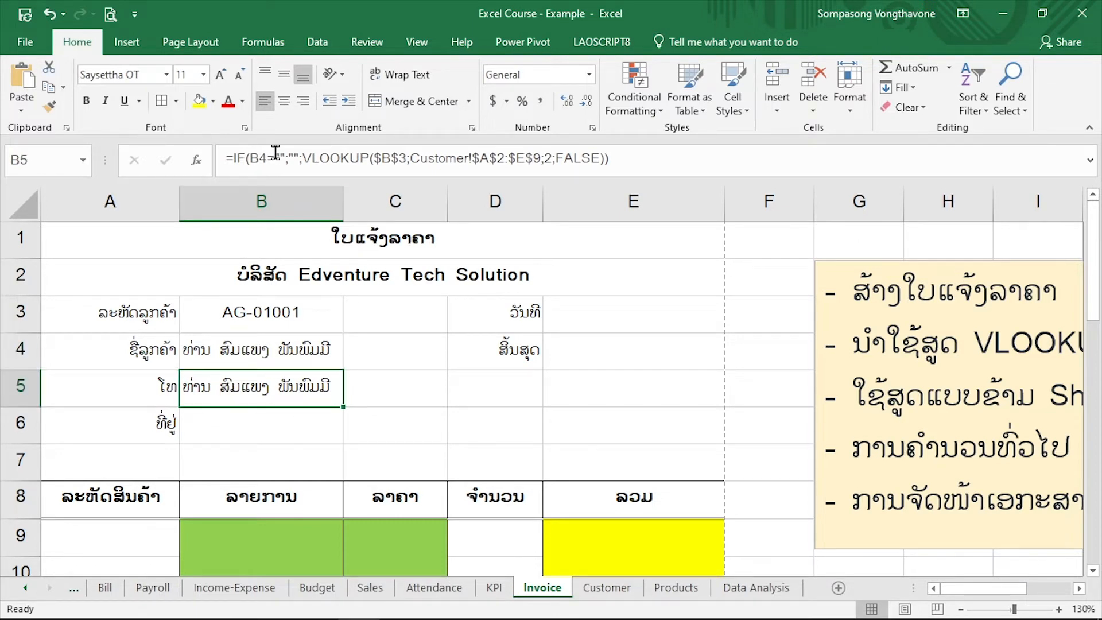
click(253, 360)
click(254, 387)
click(268, 314)
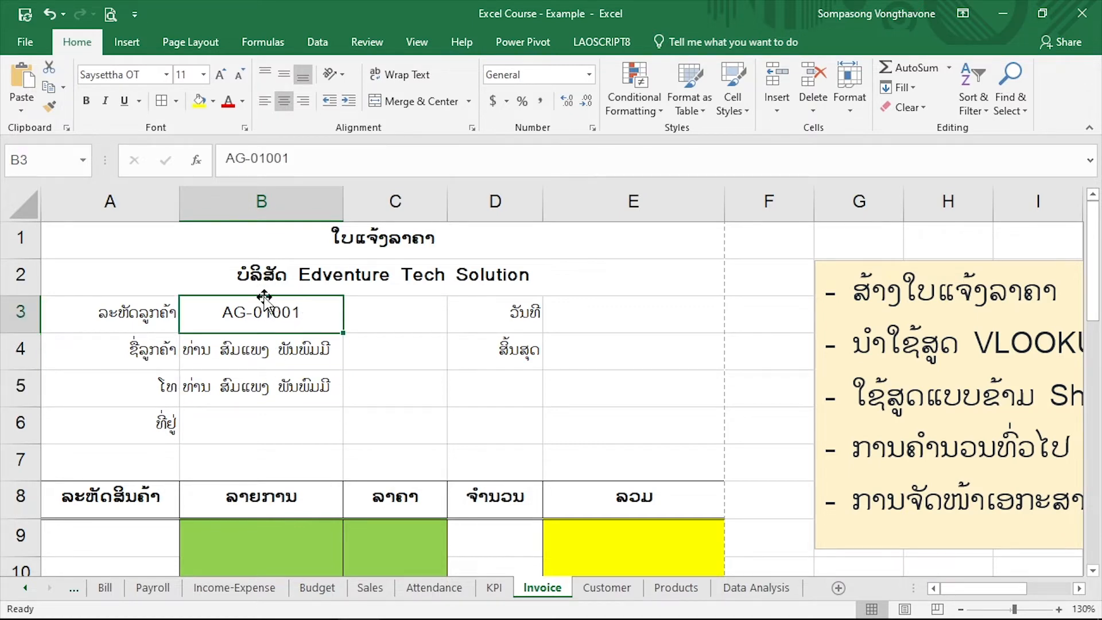
click(262, 380)
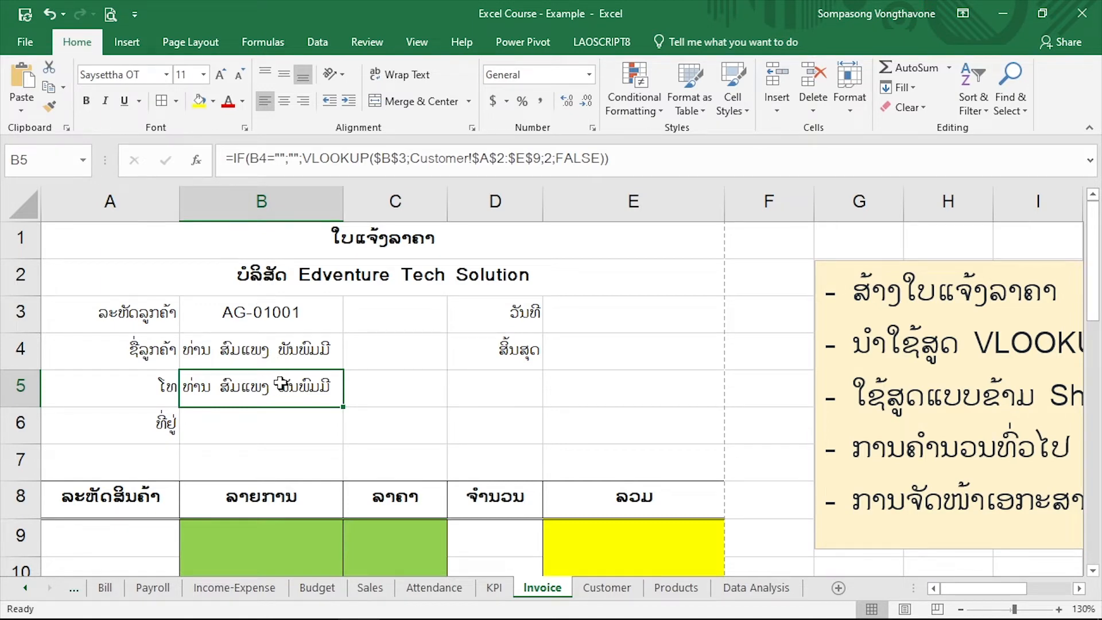
key(Delete)
Make the B3 reference in the IF test of the customer-name formula in B4 absolute as $B$3
click(233, 348)
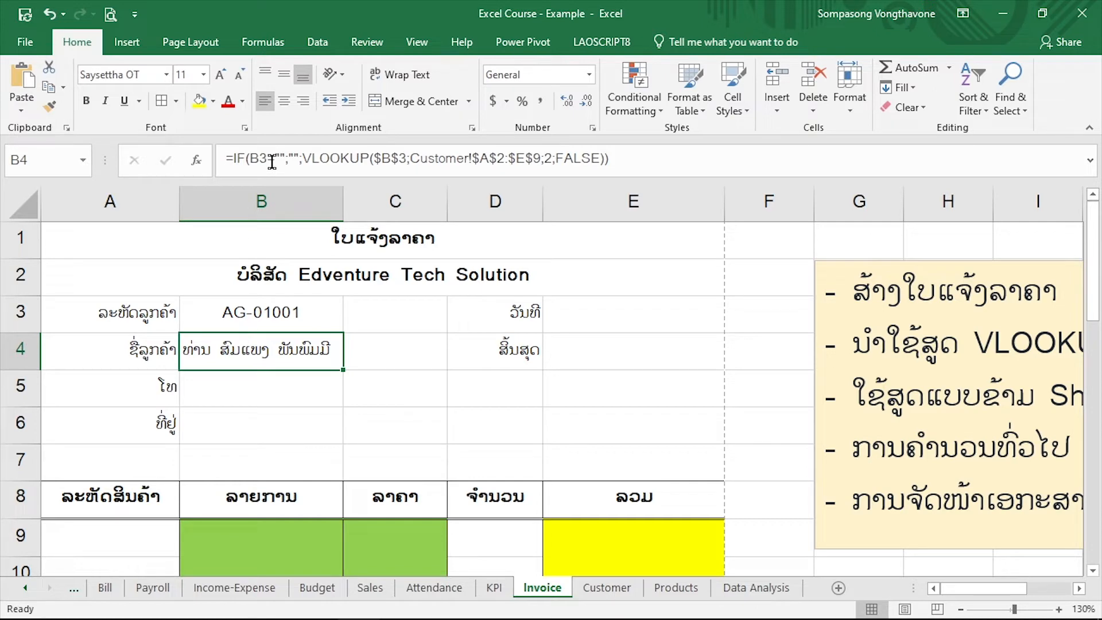
drag(266, 159, 250, 159)
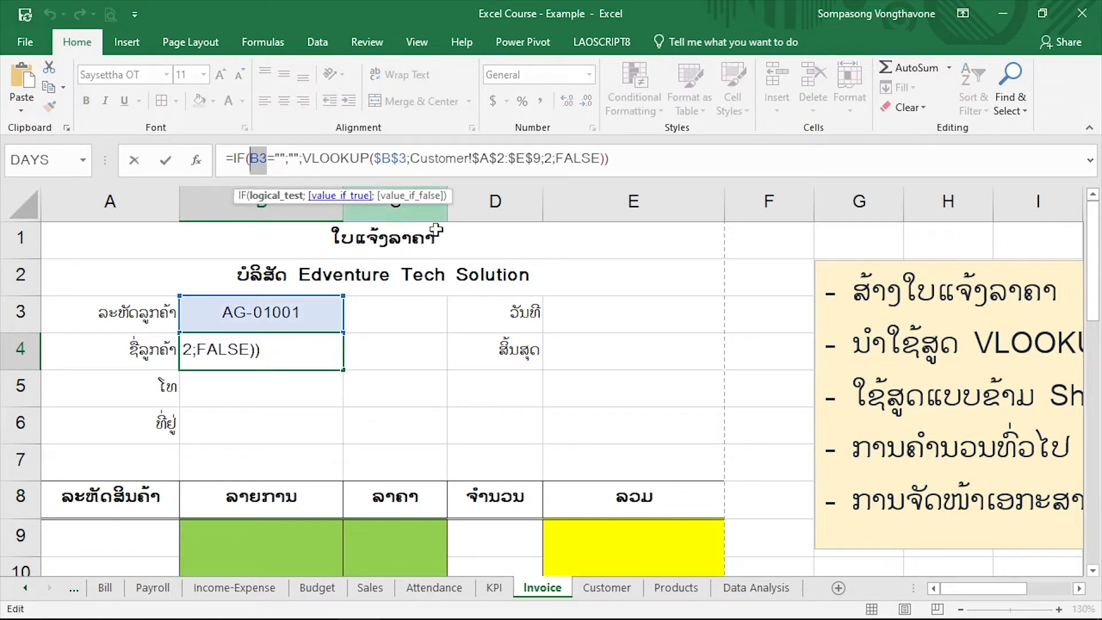
key(F4)
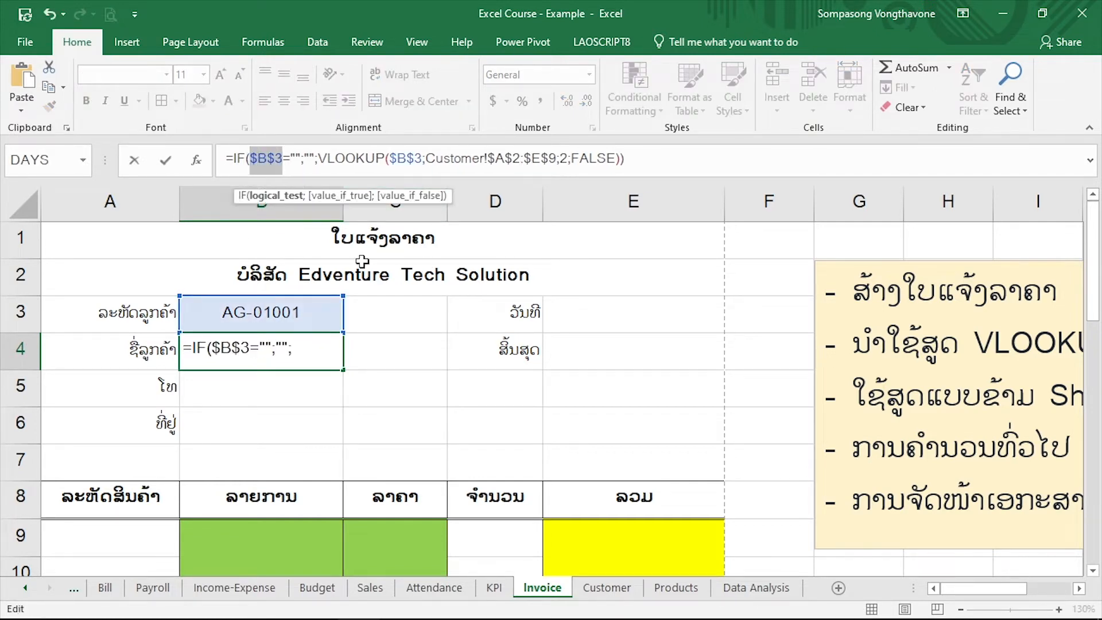
key(ctrl+Return)
Copy the customer-name formula from B4 down to B5:B6 and check the copied references
drag(344, 372, 343, 443)
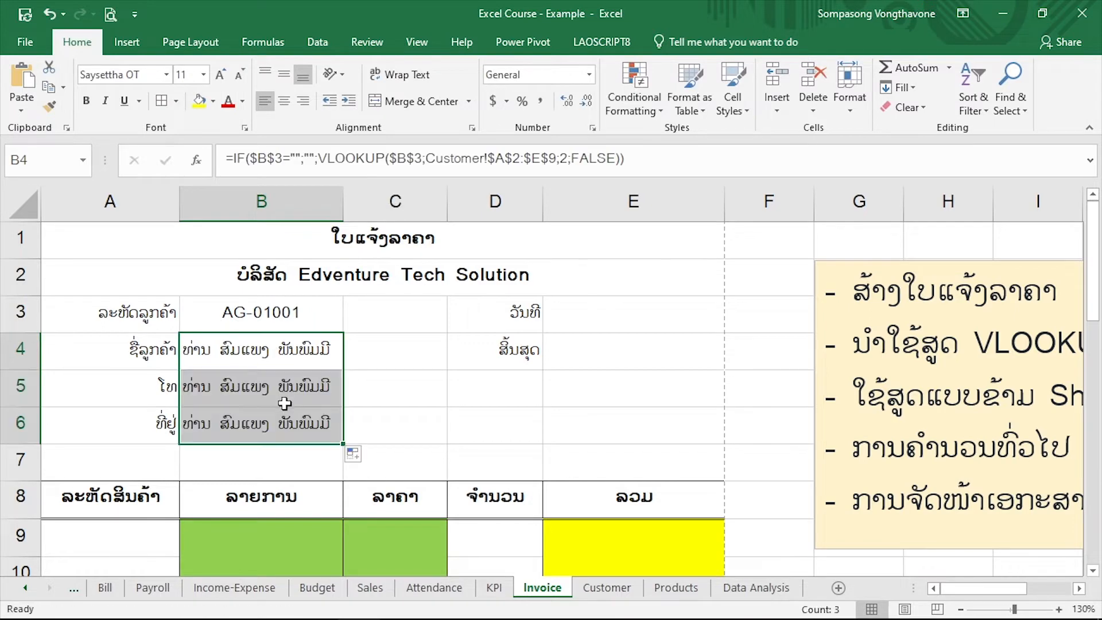
click(282, 382)
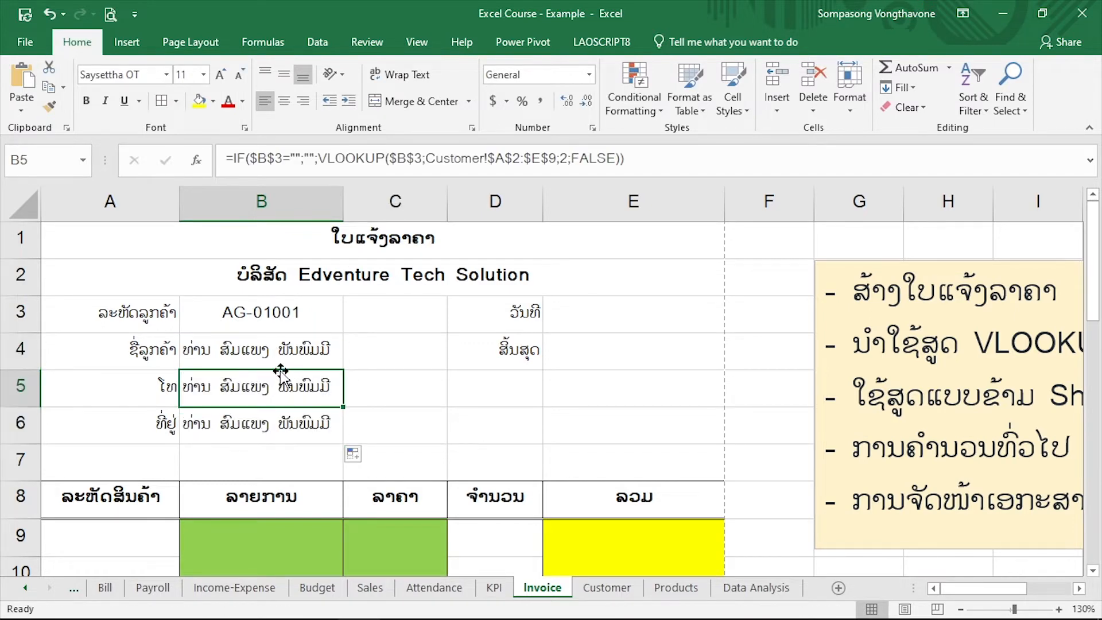
click(273, 418)
Set the VLOOKUP column index in the phone cell B5 to 3
click(274, 395)
drag(568, 162, 560, 161)
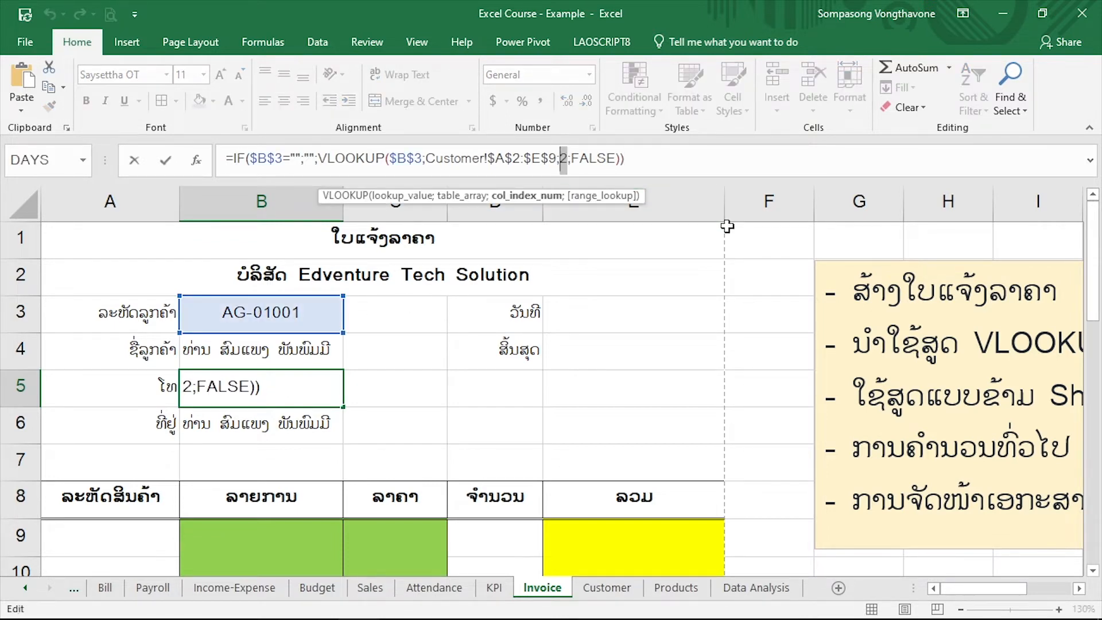
text(3)
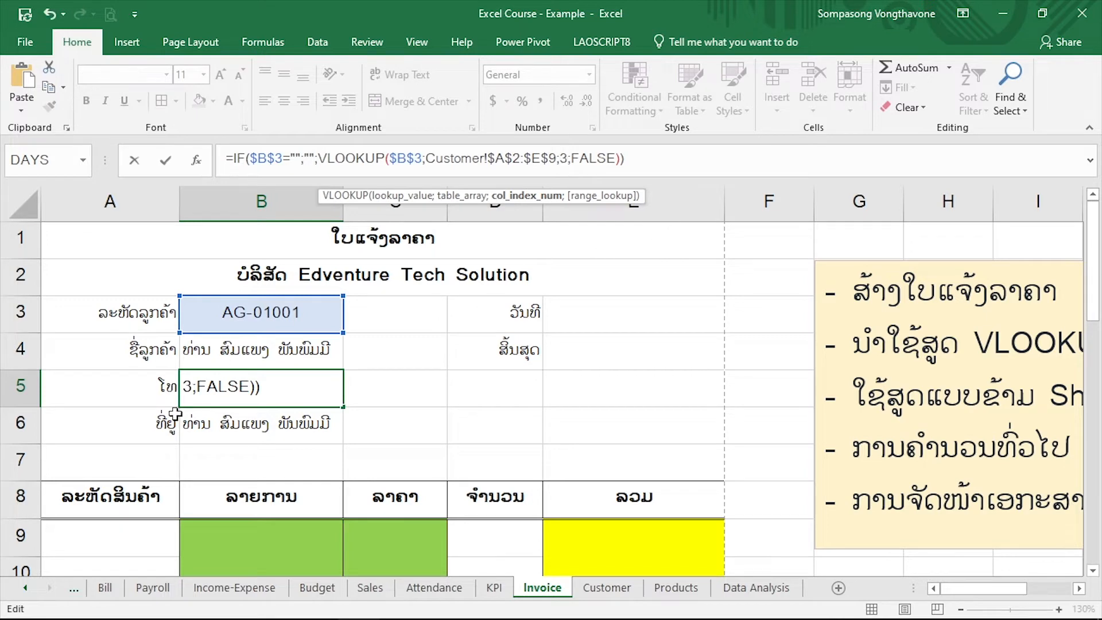
key(Return)
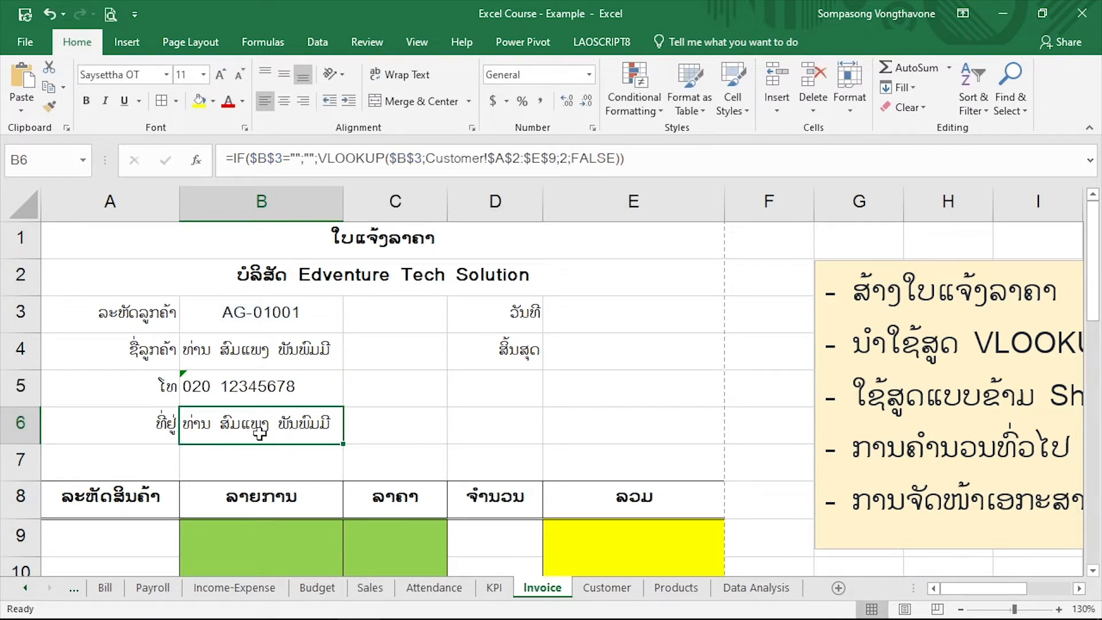
Set the VLOOKUP column index in the address cell B6 to 4
double_click(562, 158)
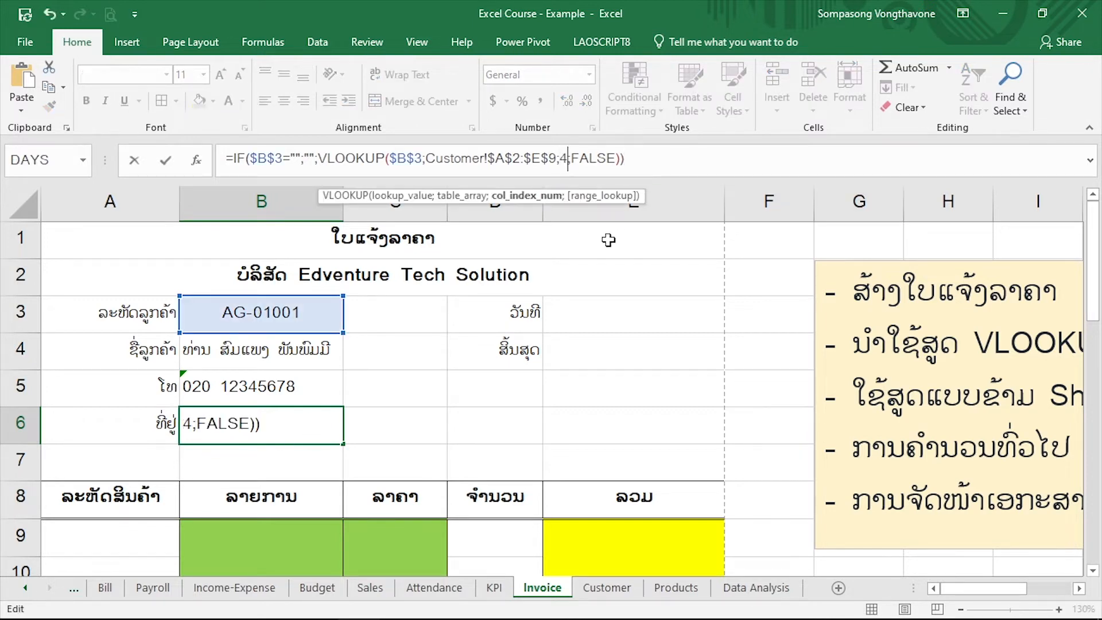
key(Return)
click(204, 423)
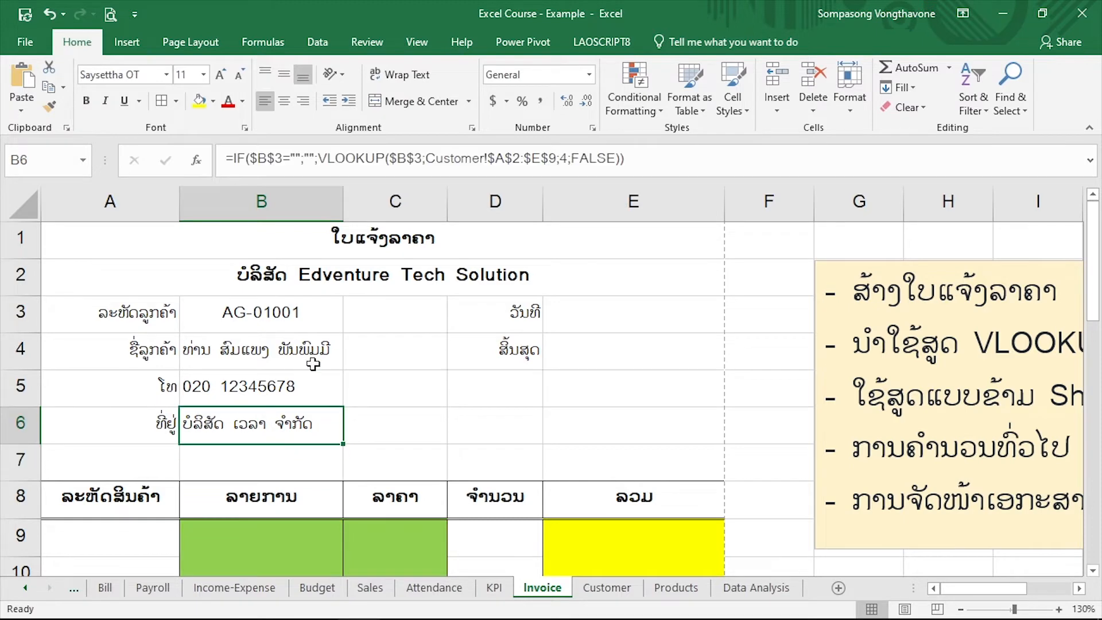
Copy the formula text from the phone cell B5 into the discount percentage cell D22
click(294, 389)
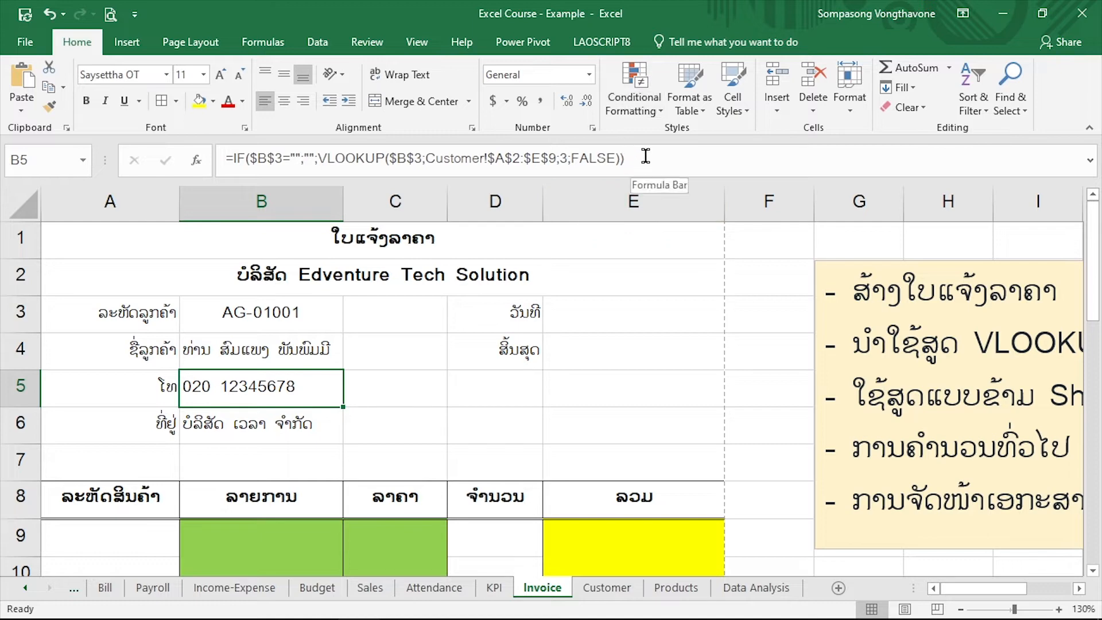
drag(645, 156, 346, 182)
key(ctrl+c)
key(Return)
scroll(499, 417, down, 6)
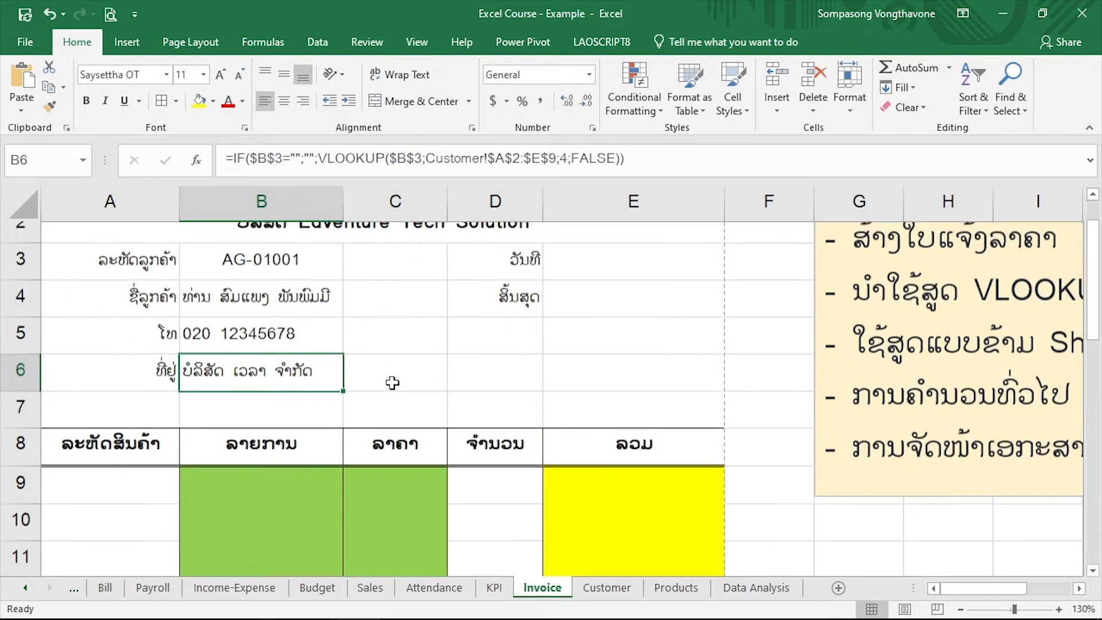
click(472, 330)
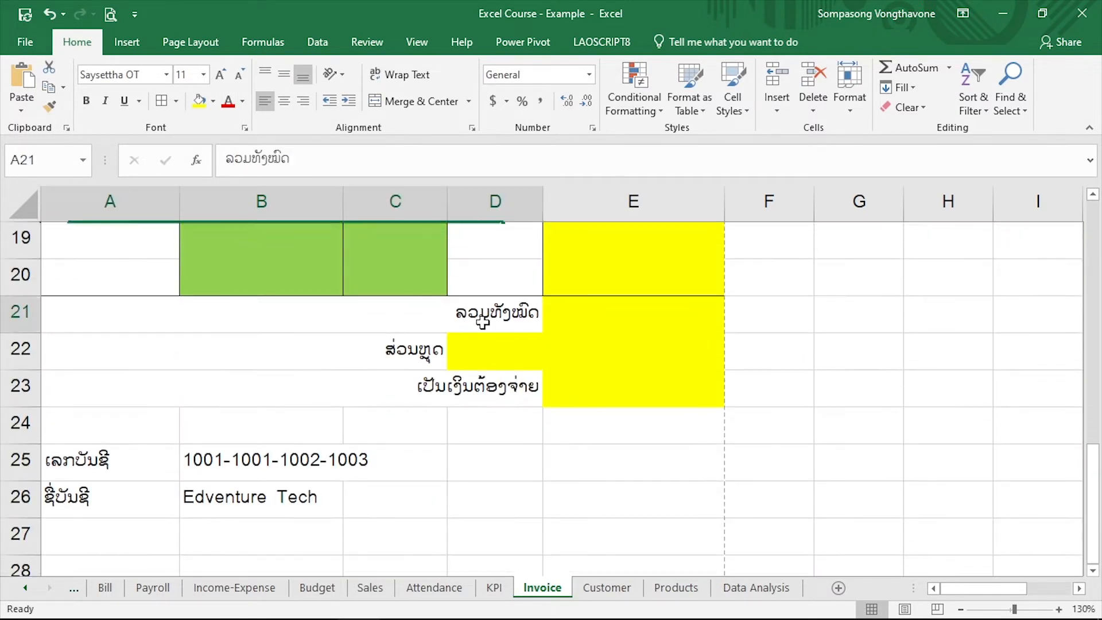
click(488, 347)
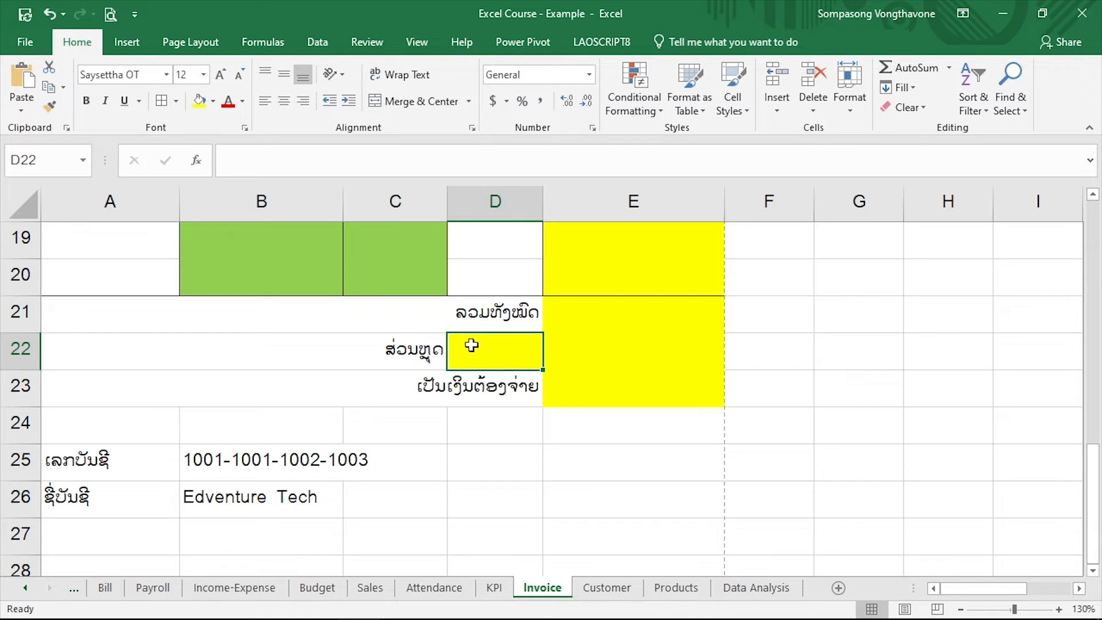
click(455, 154)
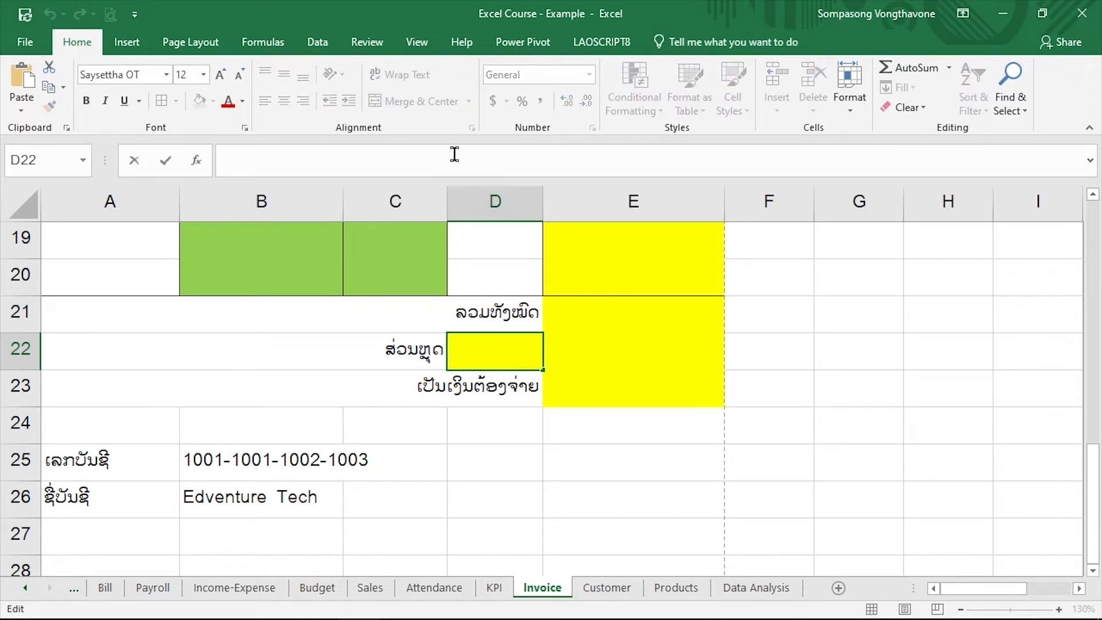
key(ctrl+v)
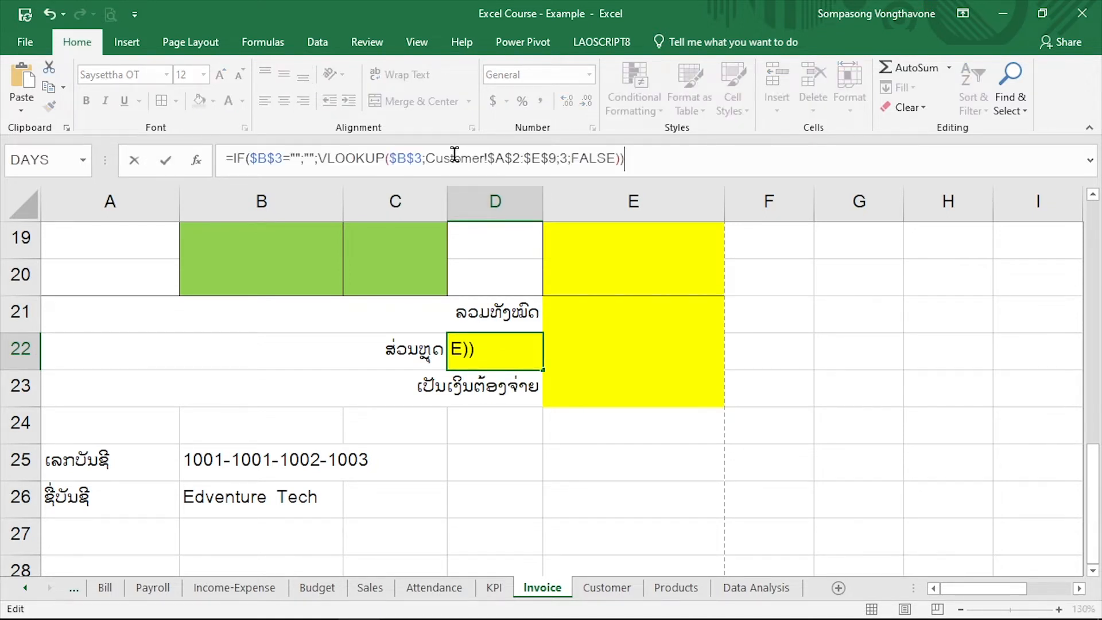
Set the VLOOKUP column index in the discount cell D22 to 4
click(565, 158)
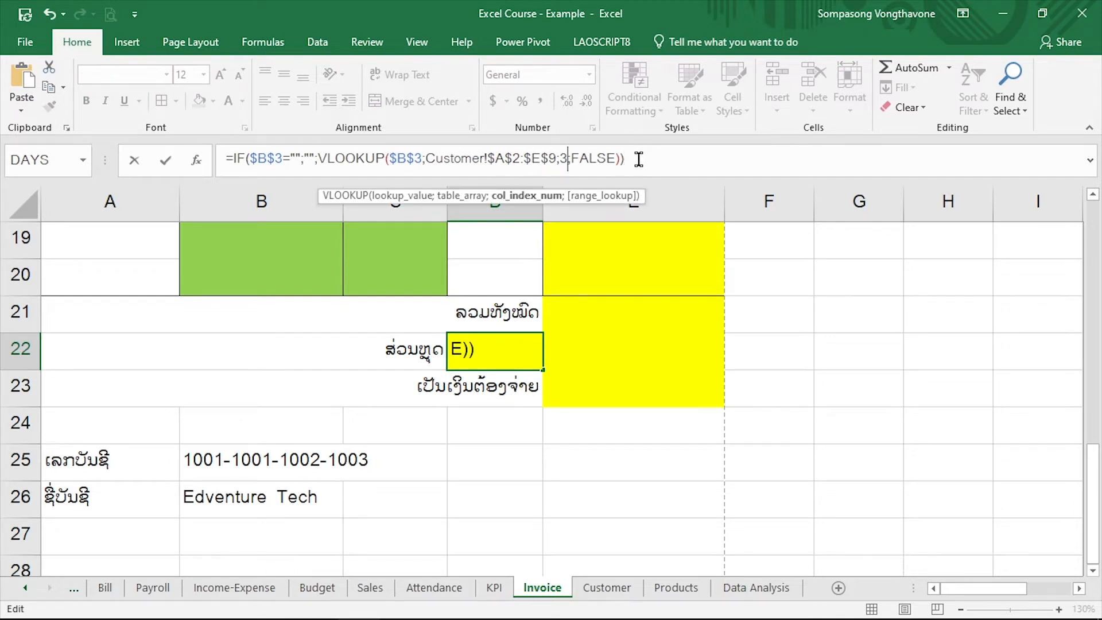
key(BackSpace)
text(4)
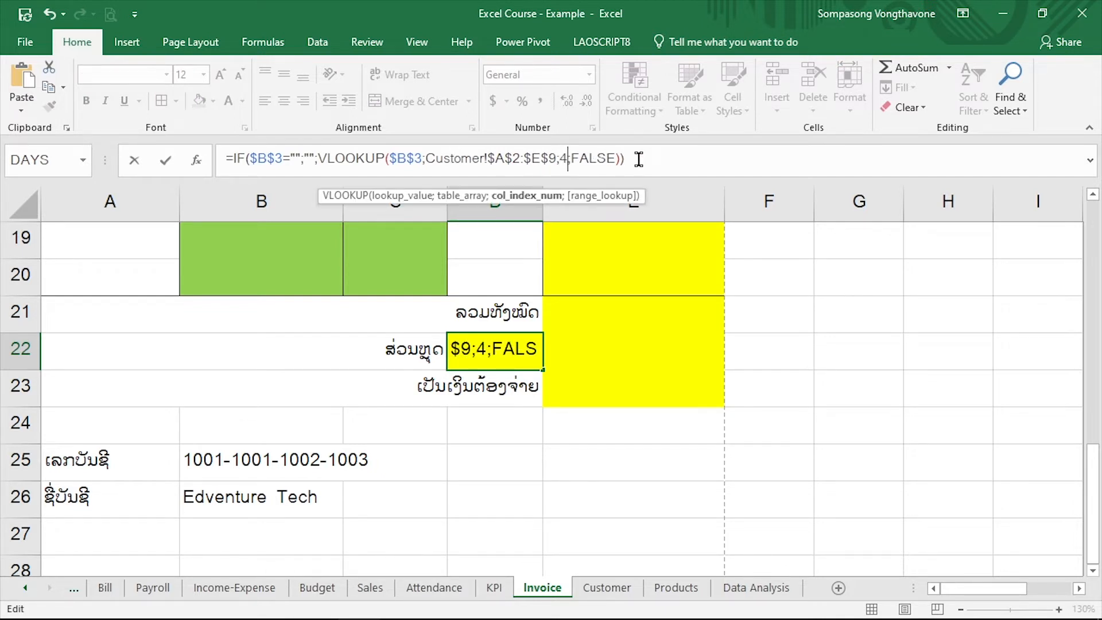
key(Return)
Set the VLOOKUP column index in the discount cell D22 to 5 and format the cell as a percentage
click(479, 342)
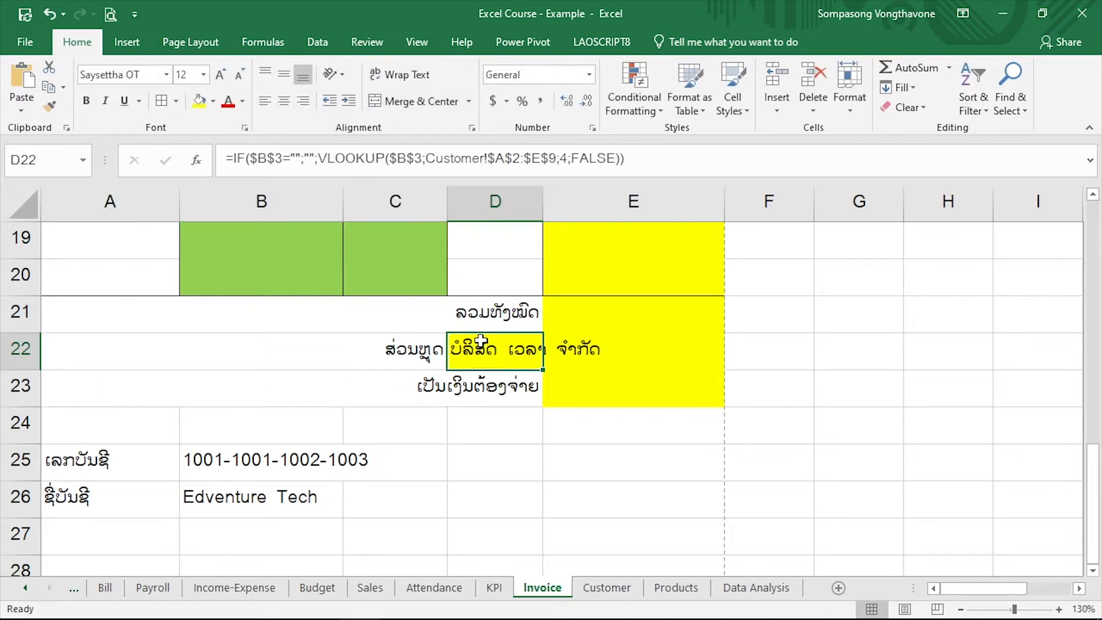
click(565, 152)
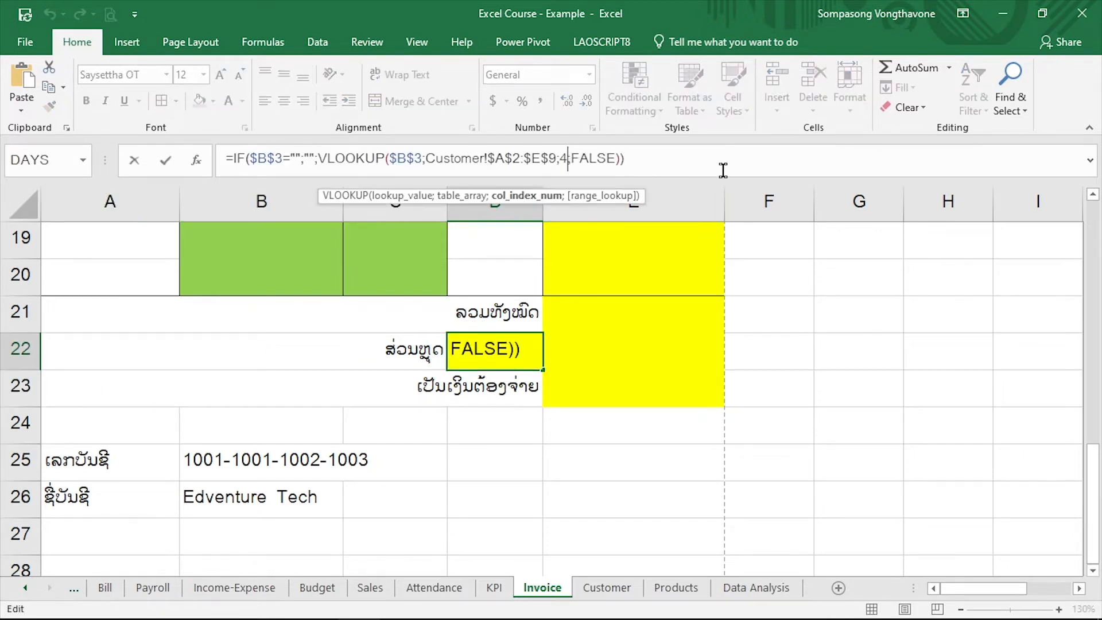
key(BackSpace)
text(5)
key(Return)
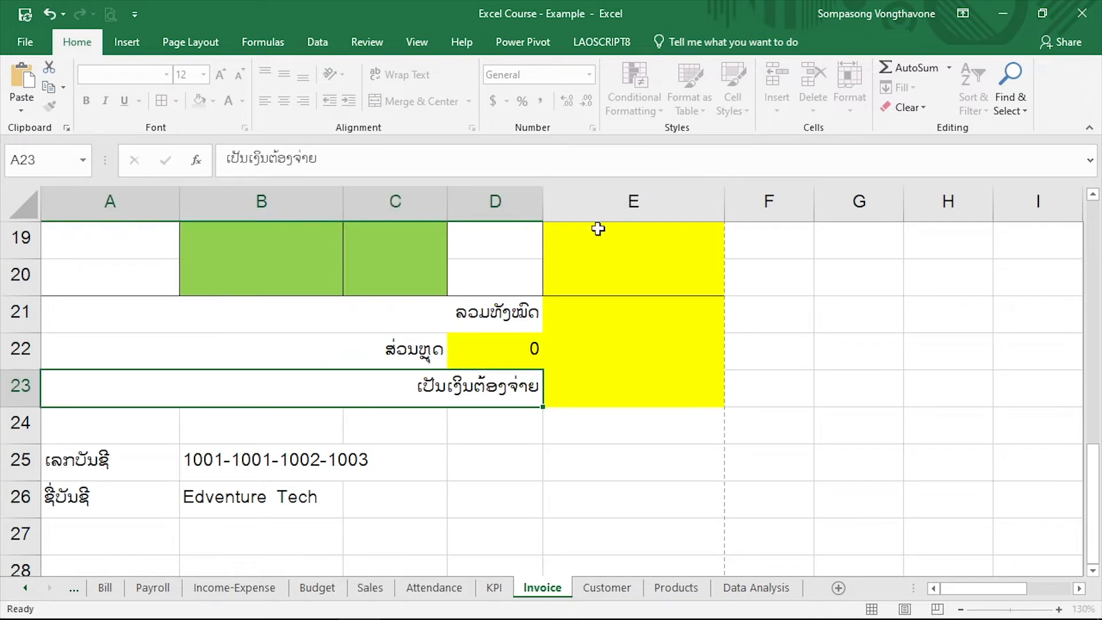
click(457, 353)
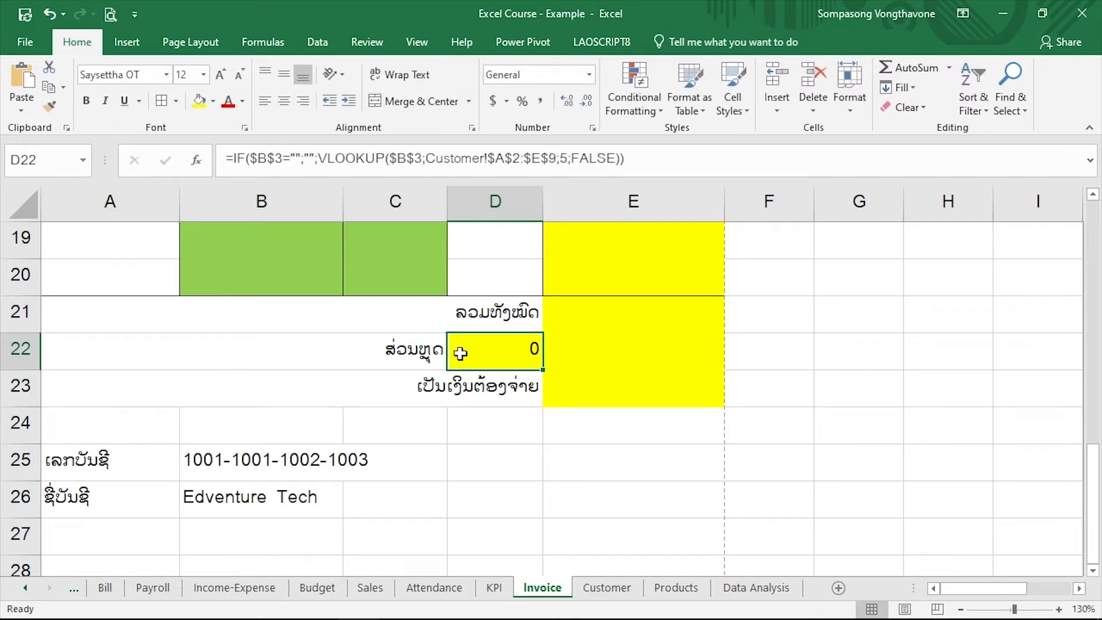
click(524, 103)
Clear the customer code in B3 to test the formulas in B4:B6 with a blank code, and undo the deletion
scroll(595, 371, up, 6)
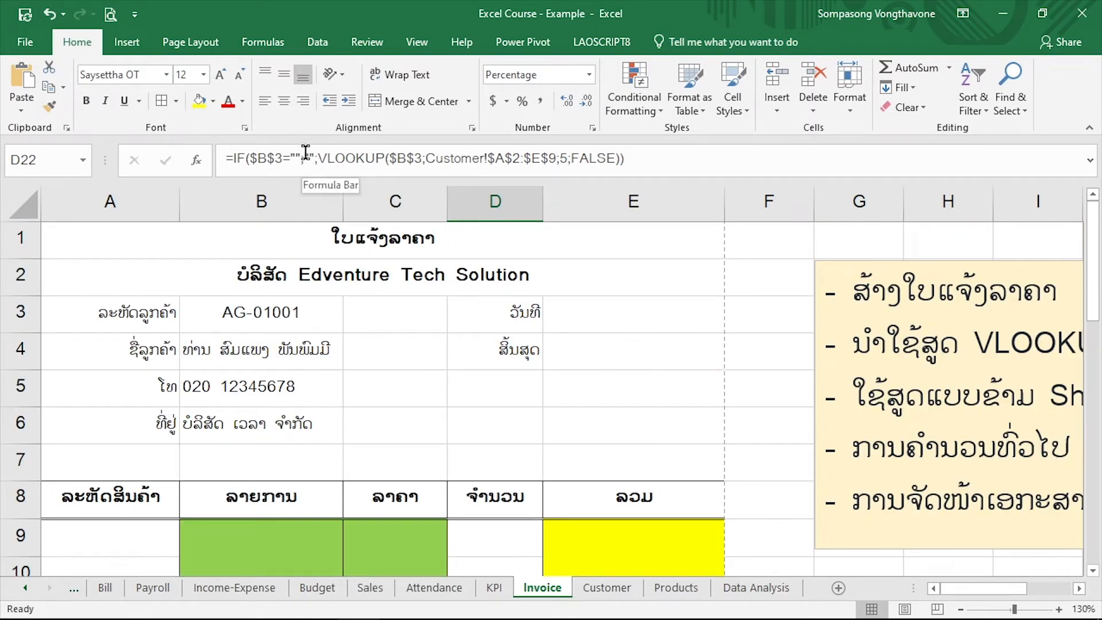
click(321, 326)
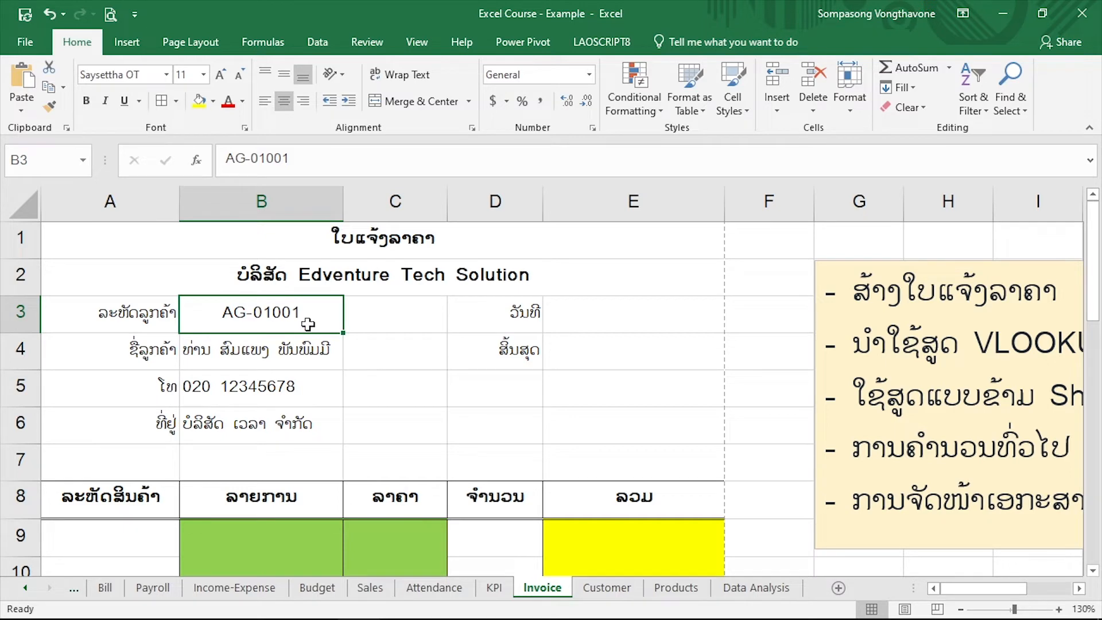
key(Delete)
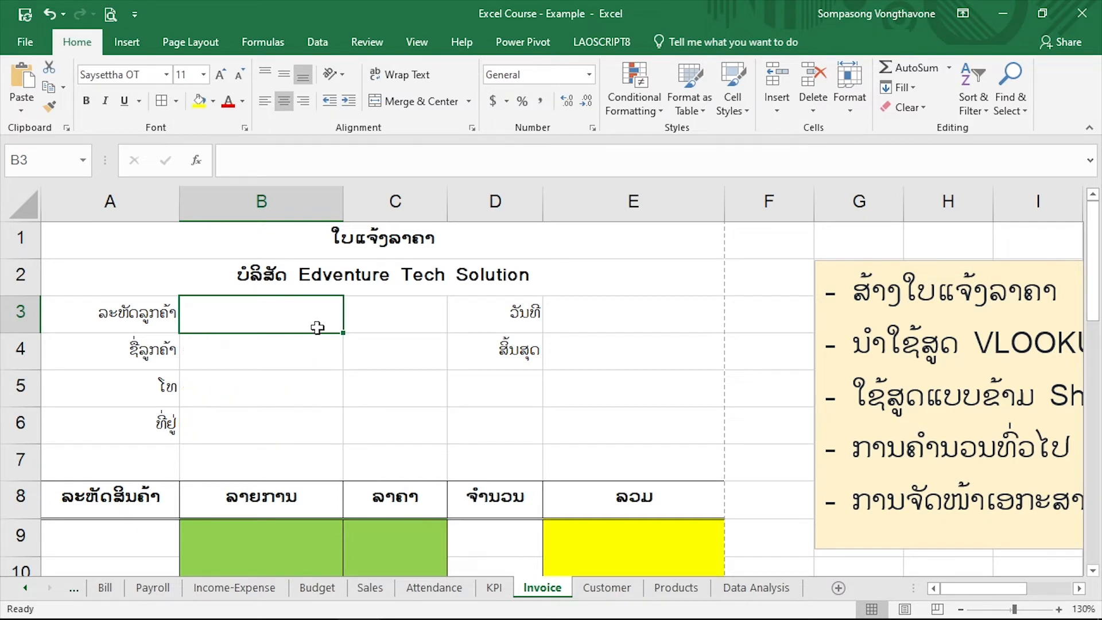
drag(294, 354, 327, 445)
click(297, 430)
click(266, 300)
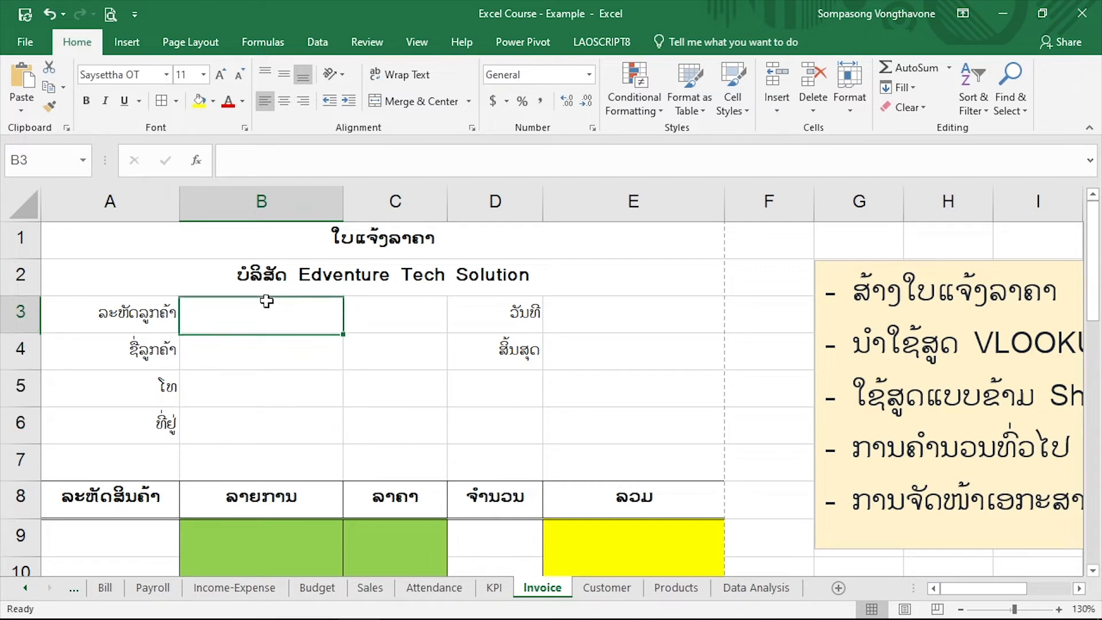
key(ctrl+z)
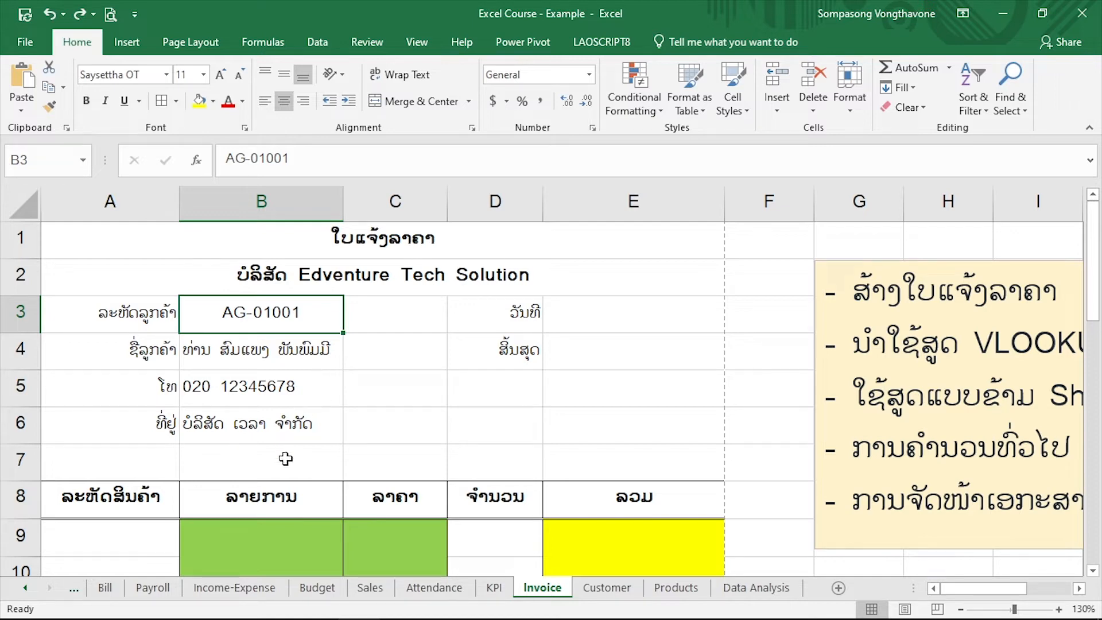
Review the discount percentage in D22 and the empty date and due-date cells E3 and E4
scroll(497, 490, down, 6)
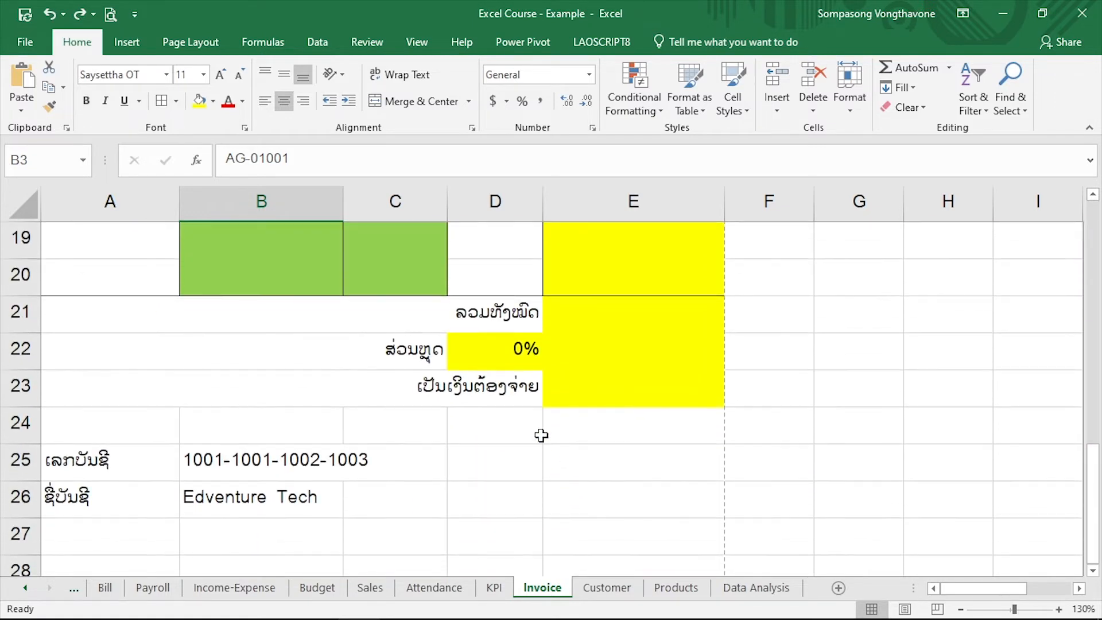
click(487, 346)
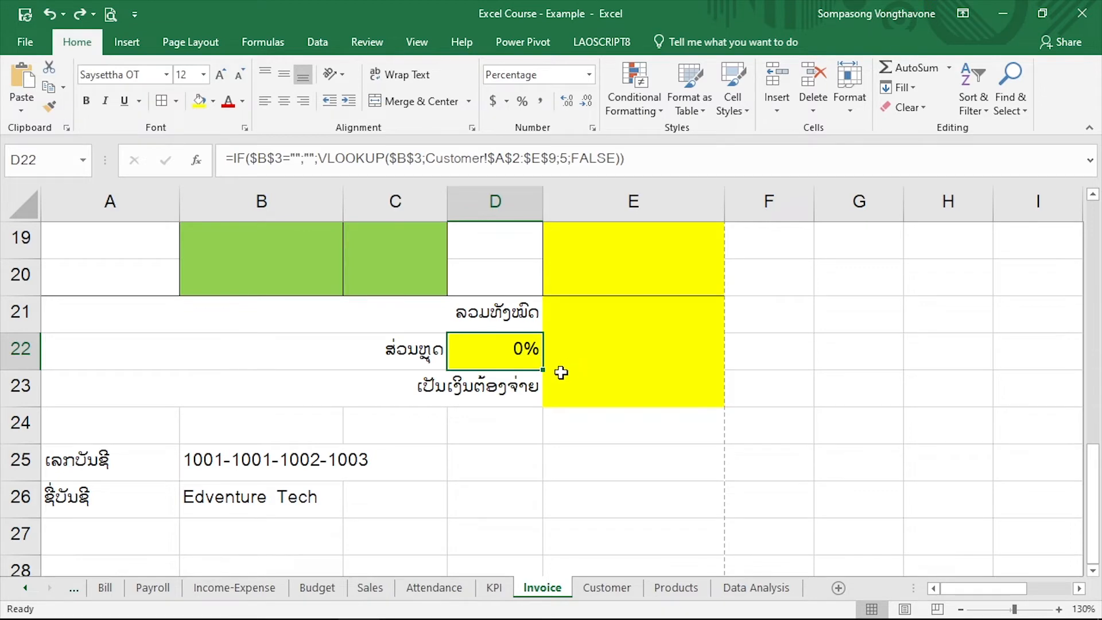
scroll(542, 382, up, 5)
scroll(539, 387, up, 1)
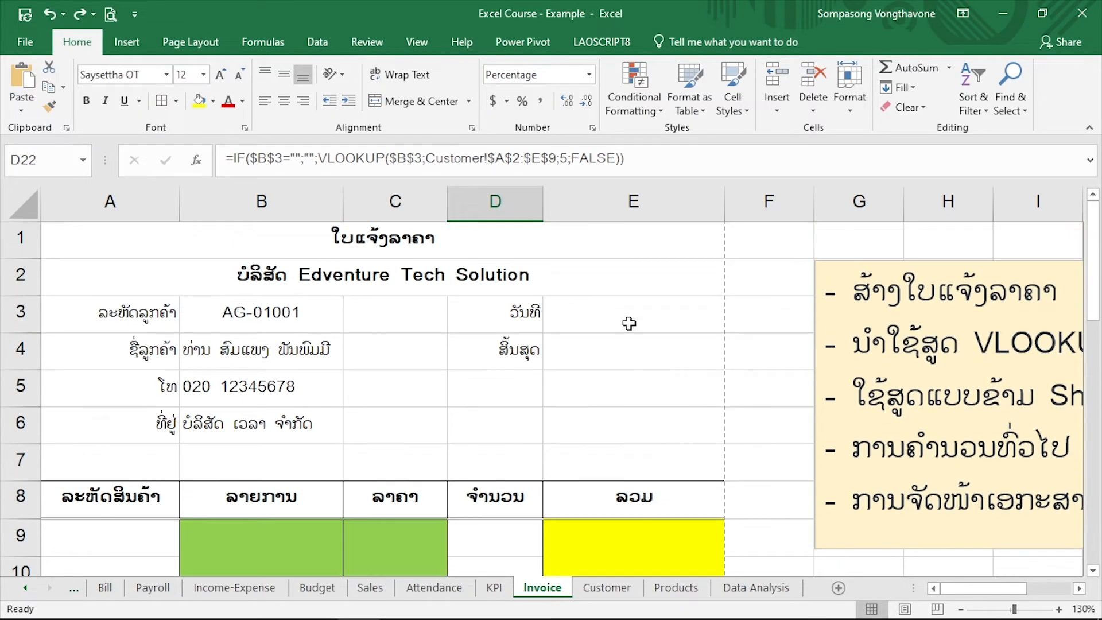
click(629, 323)
click(629, 347)
click(637, 306)
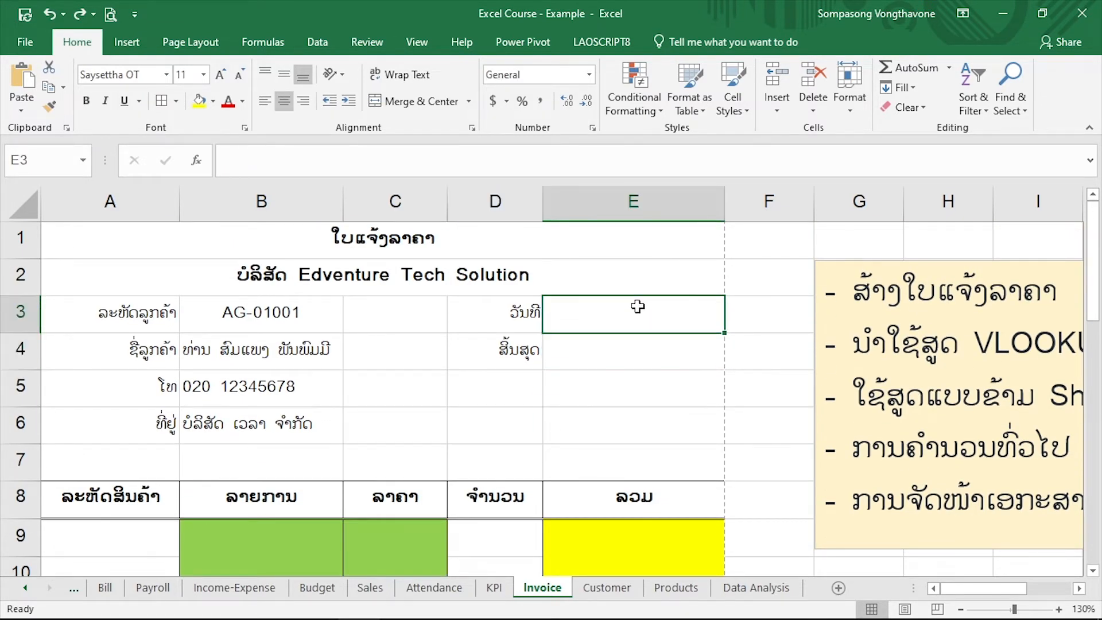
drag(637, 306, 637, 347)
click(627, 323)
click(622, 346)
click(626, 319)
Examine the invoice's first item row, A9:E9, and its code, description, price, quantity and total columns
scroll(287, 336, down, 2)
click(286, 332)
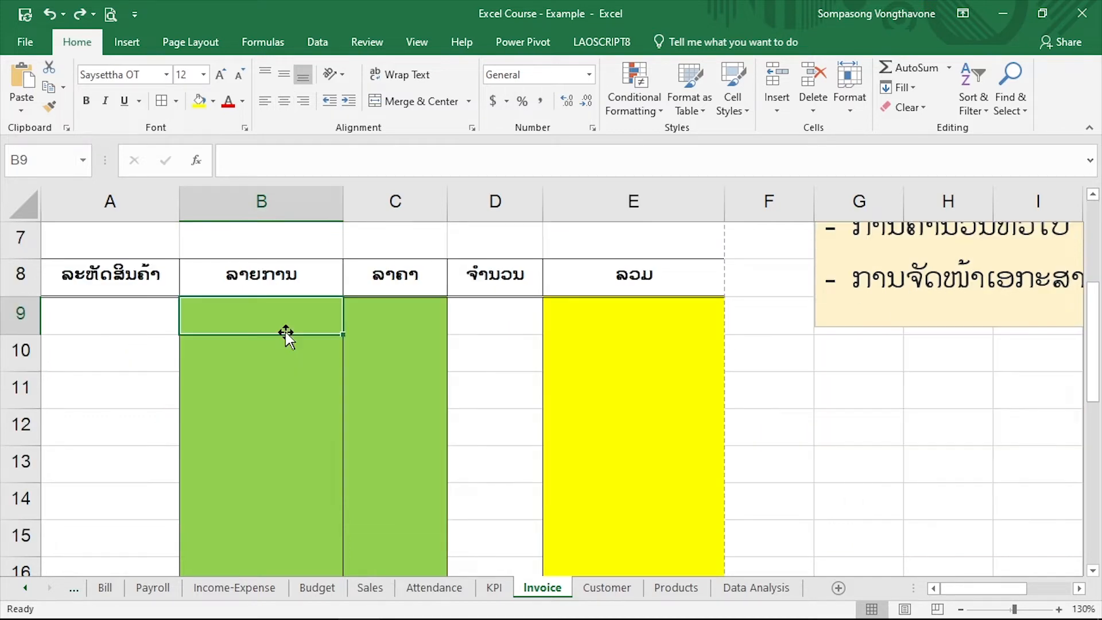
click(123, 308)
click(250, 317)
click(385, 320)
click(508, 326)
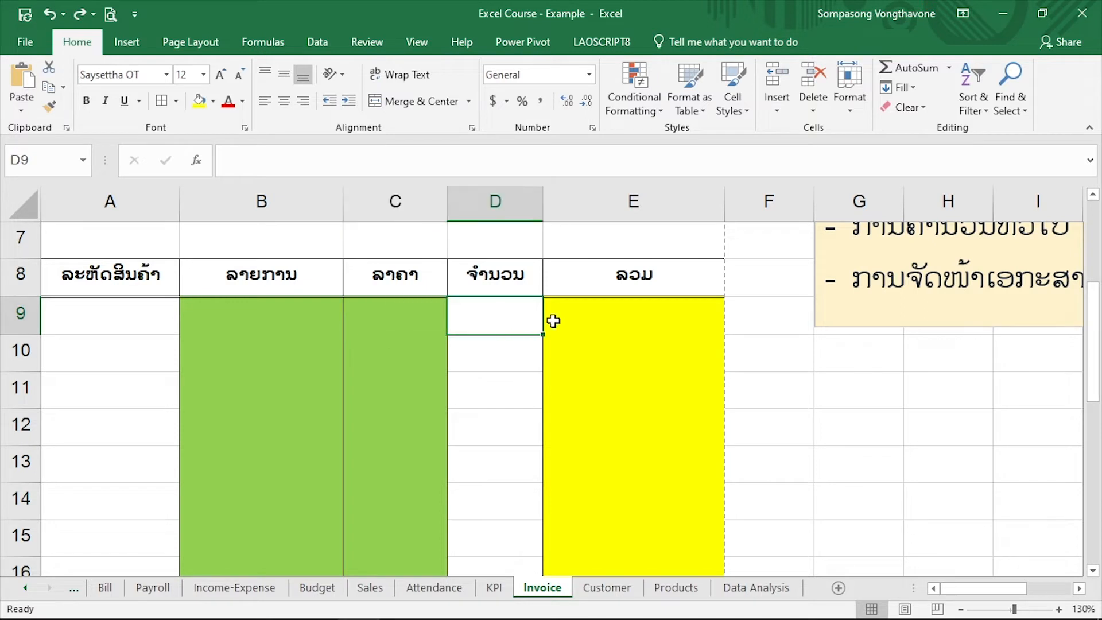
click(596, 320)
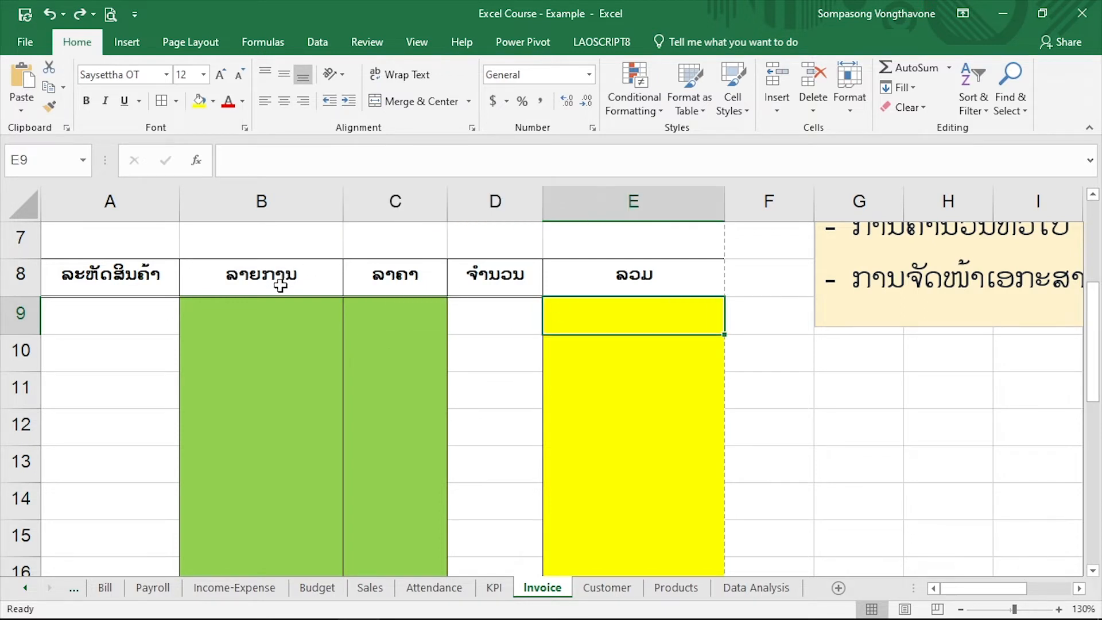
drag(299, 313, 364, 309)
click(305, 313)
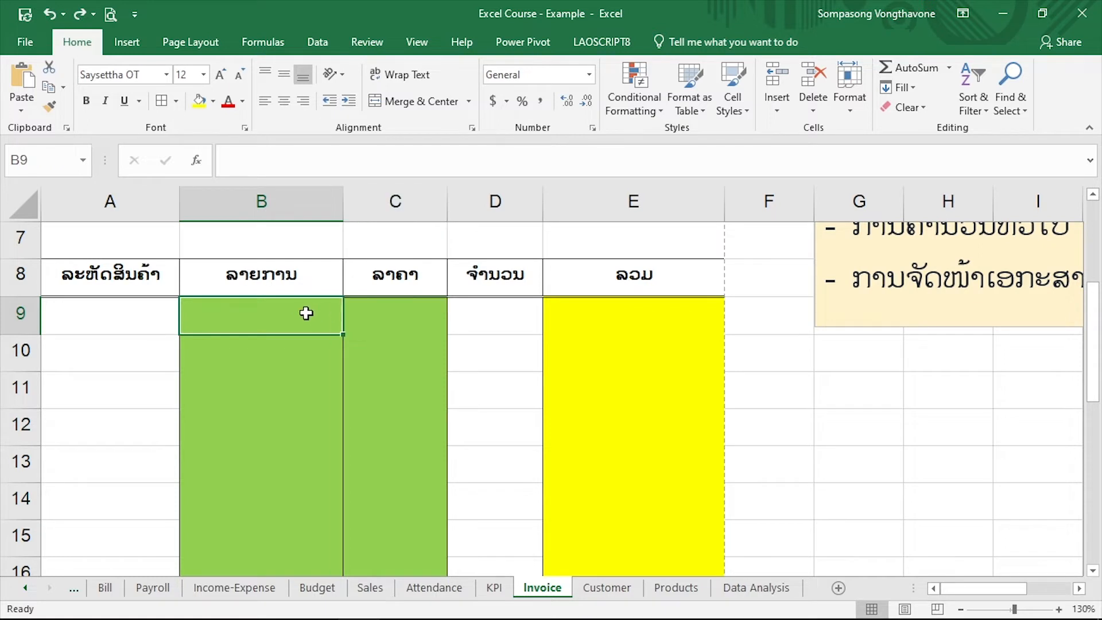
click(407, 315)
click(224, 318)
scroll(224, 318, up, 2)
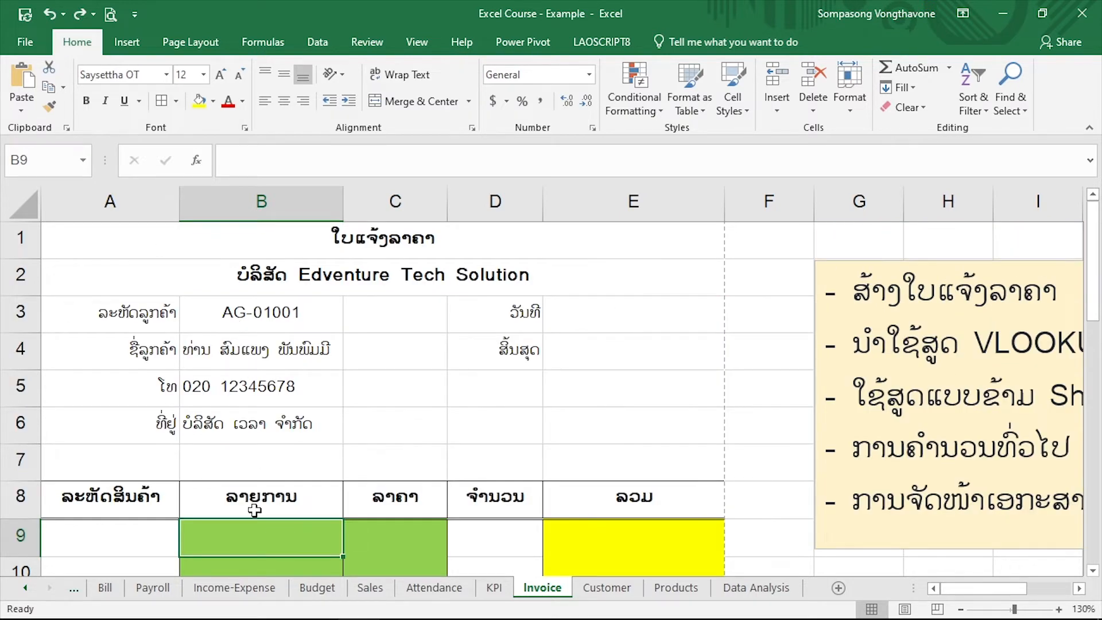
scroll(295, 472, down, 2)
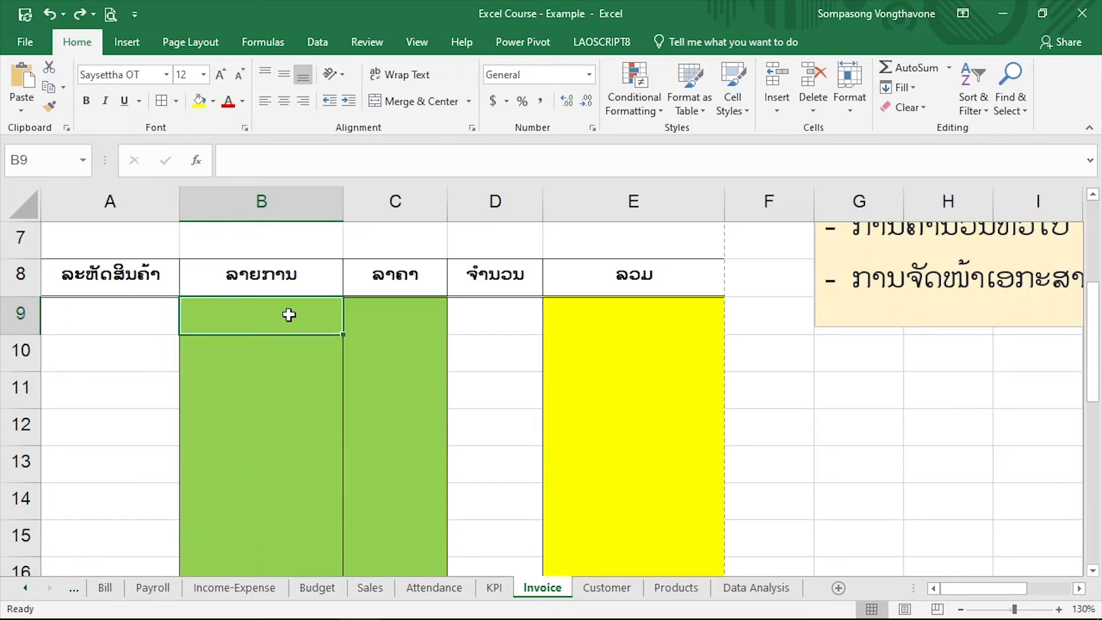
Start an IF formula in description cell B9 that tests A9="" and returns empty text when the product code is blank
text(=if)
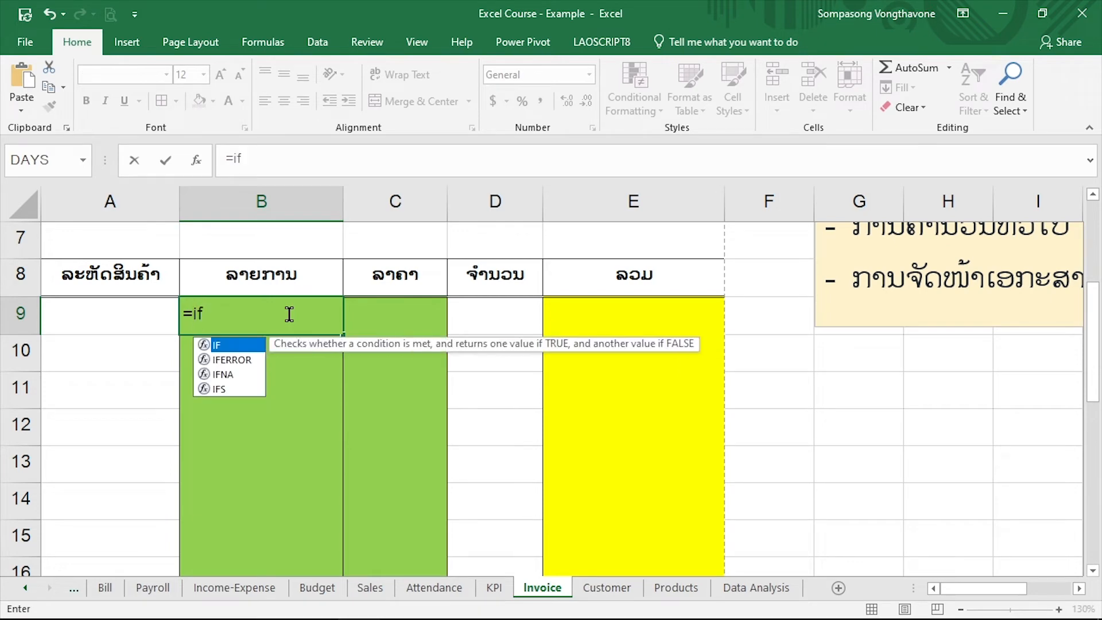
key(Tab)
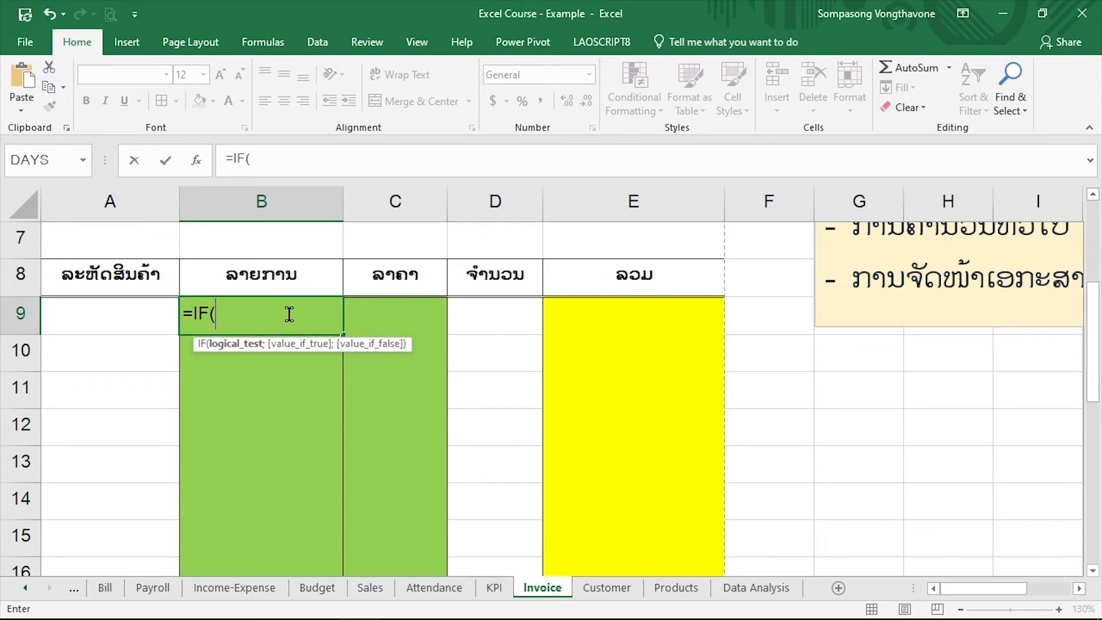
click(88, 319)
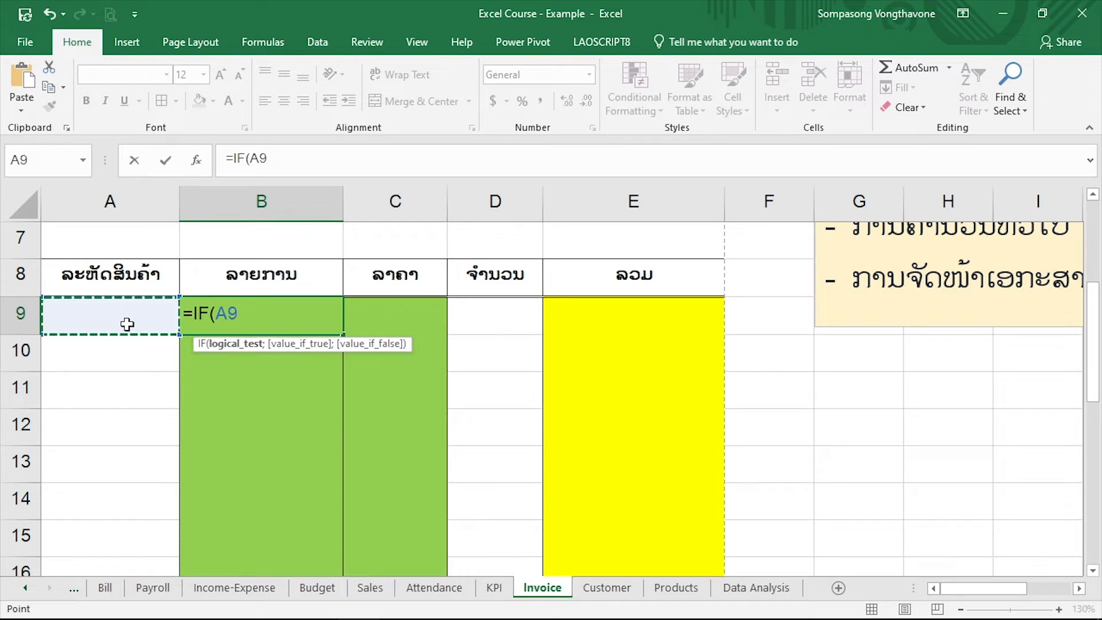
text(= )
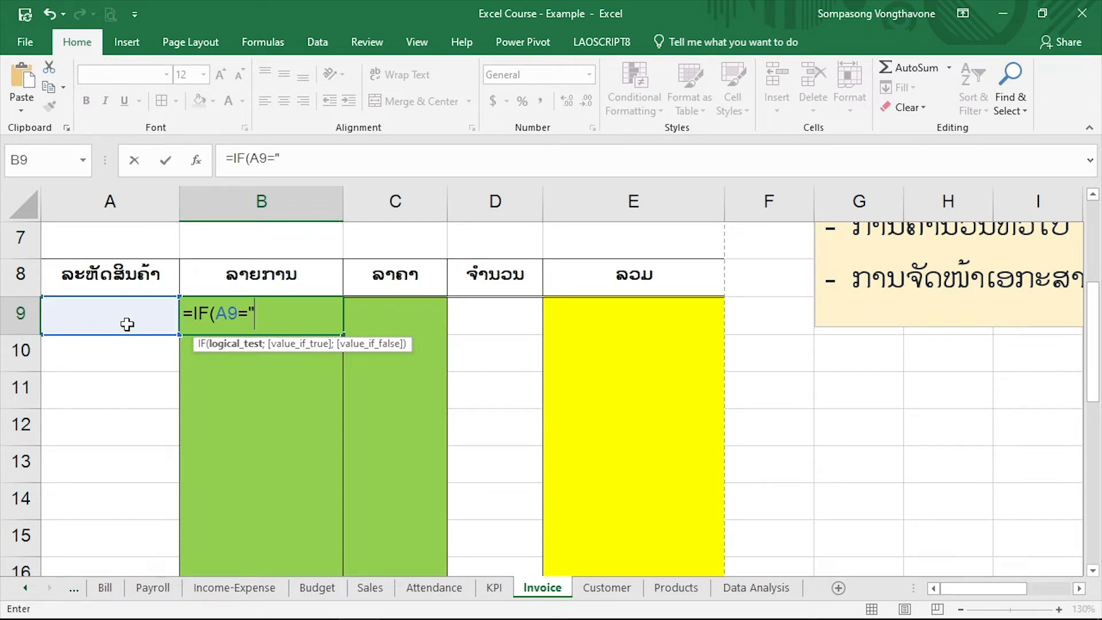
text(";)
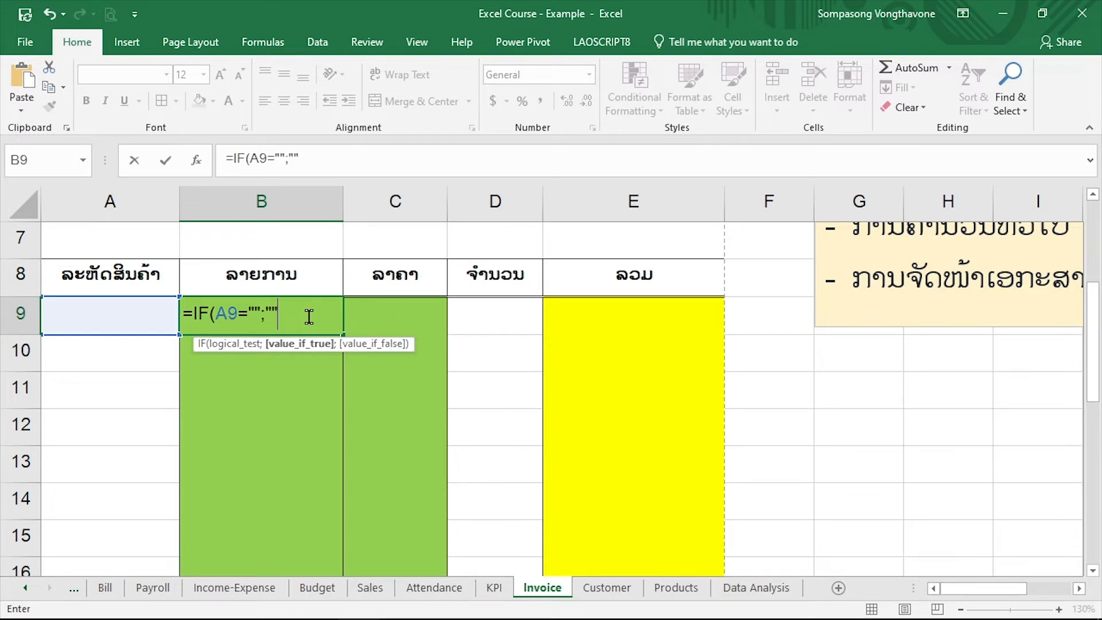
Add a VLOOKUP of A9 as the IF formula's false value, with the absolute range Products!$A$2:$C$8 as its table array
text(;)
text(VLOOKUP()
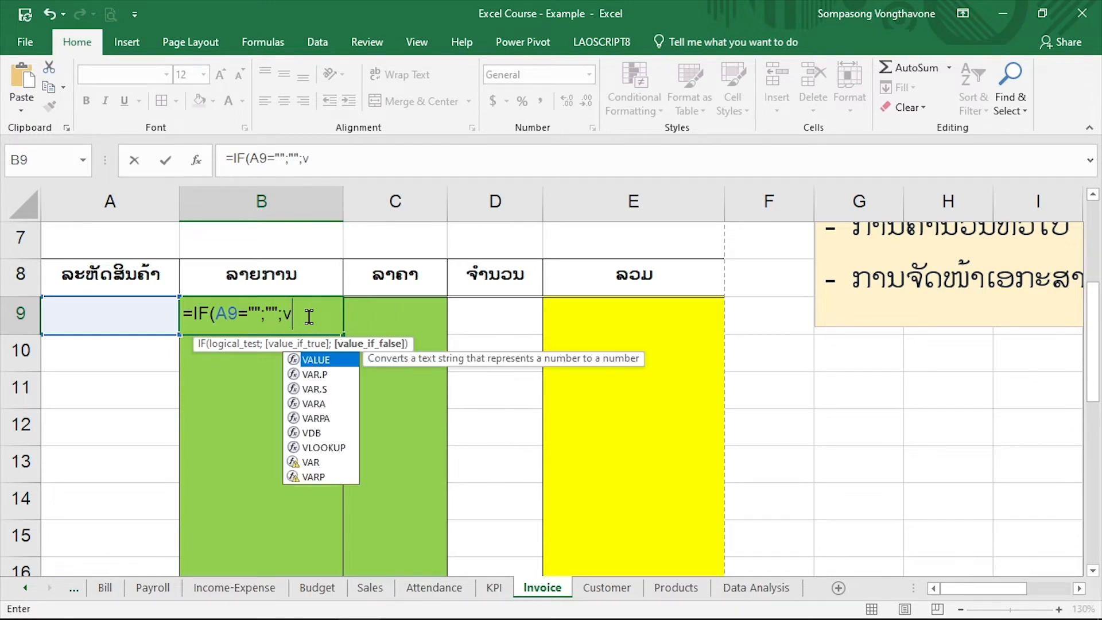
click(89, 315)
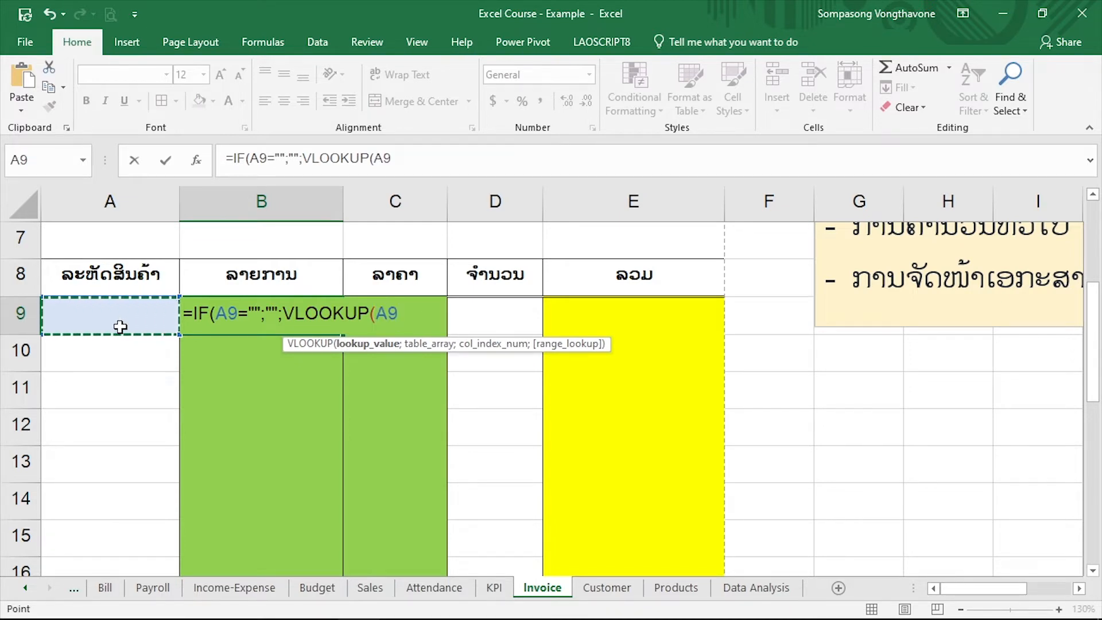
text(;)
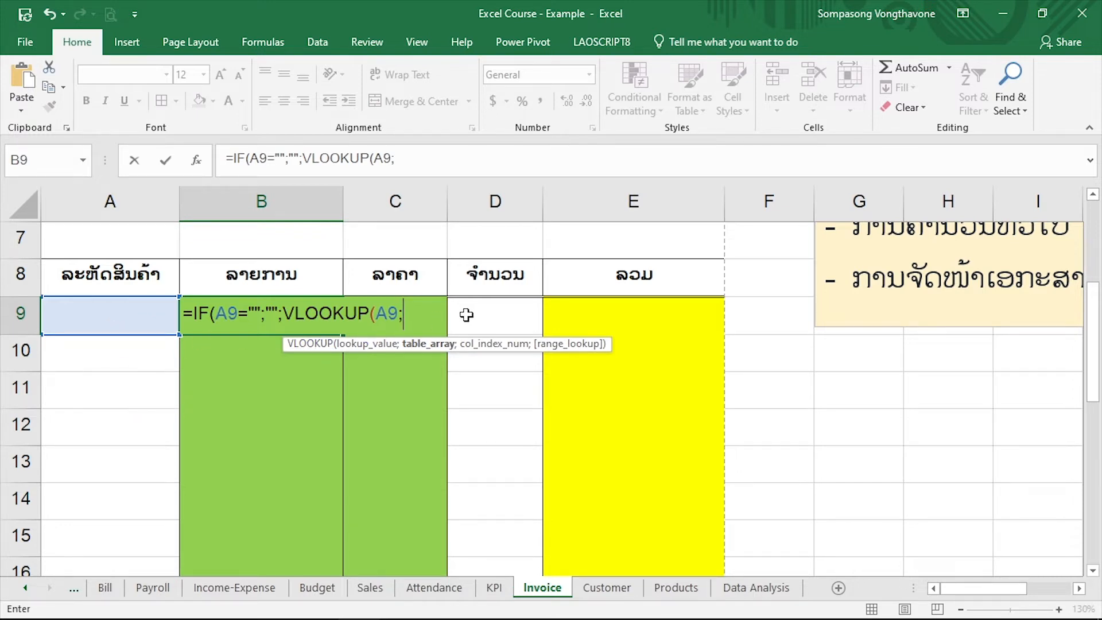
click(675, 587)
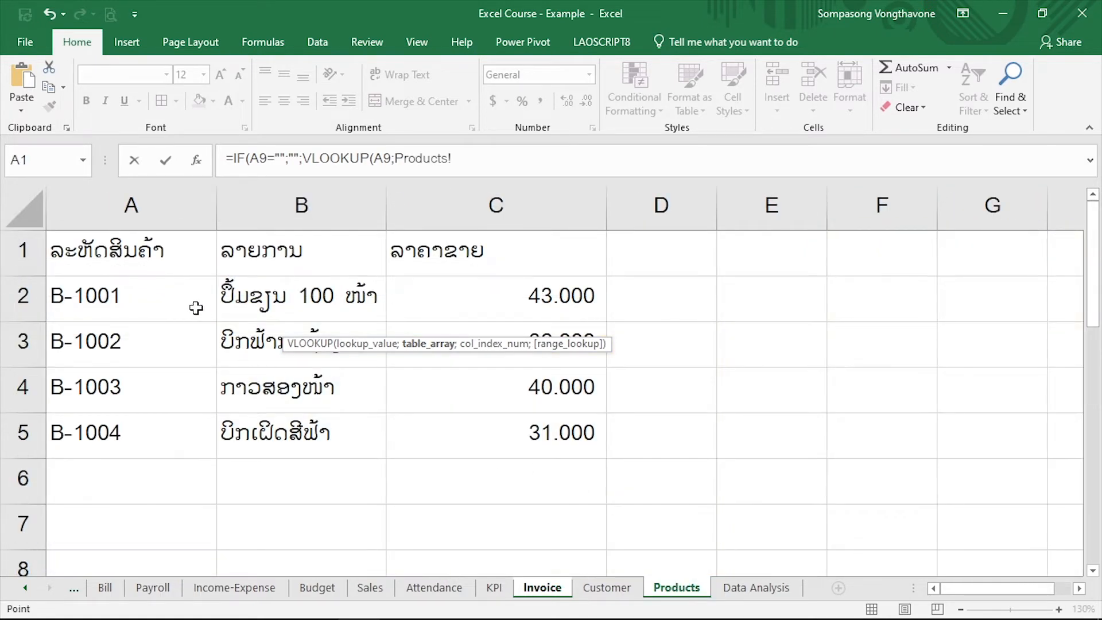
drag(78, 278, 561, 556)
scroll(518, 457, down, 2)
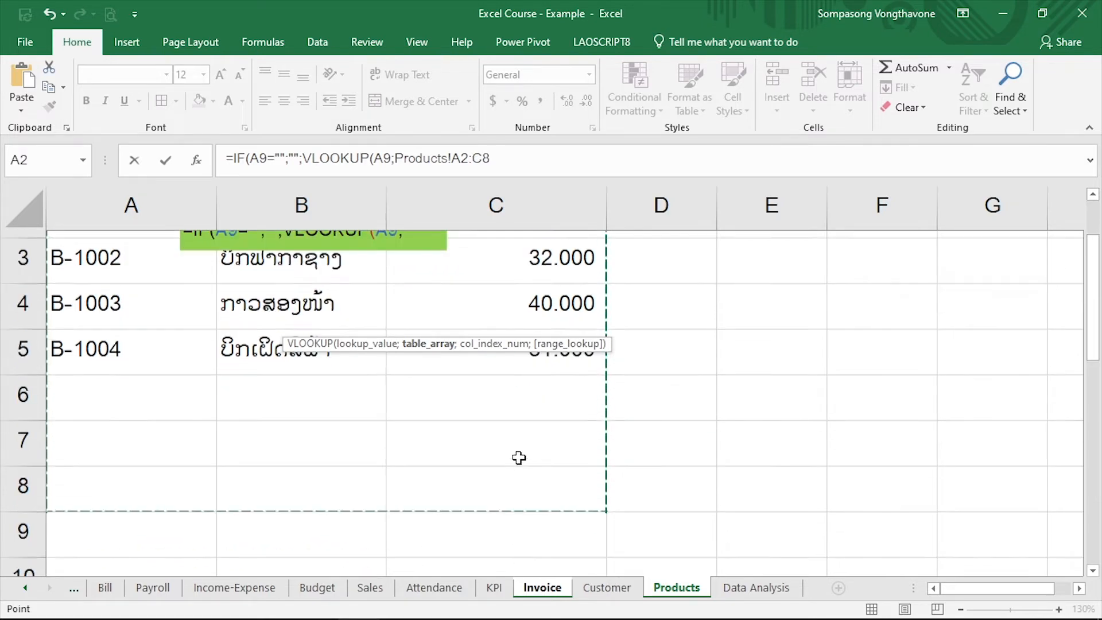
scroll(490, 314, up, 2)
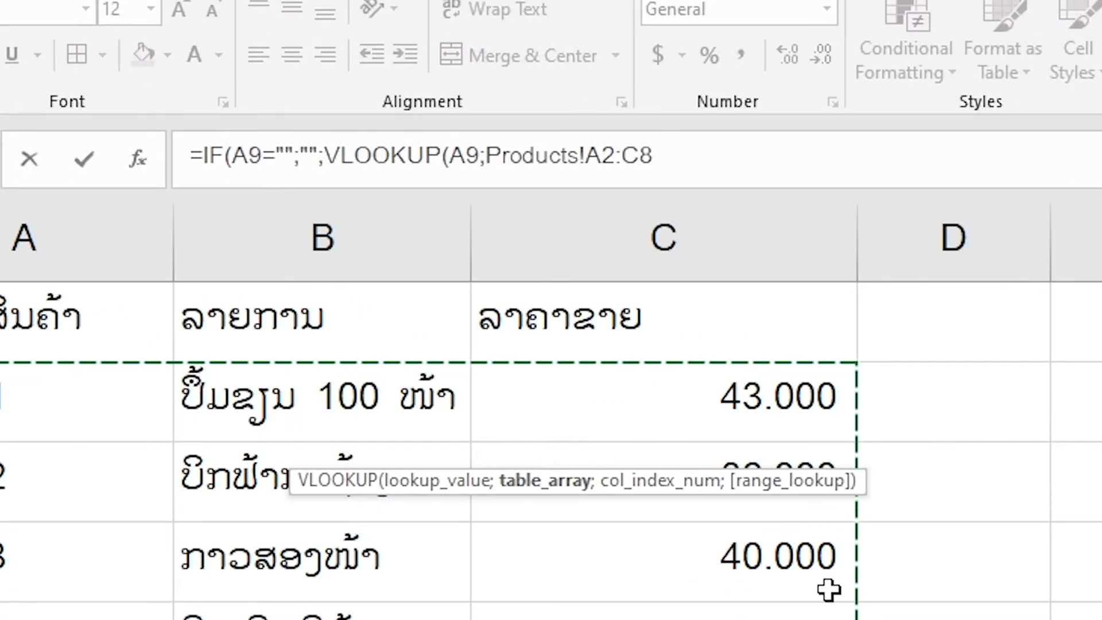
key(F4)
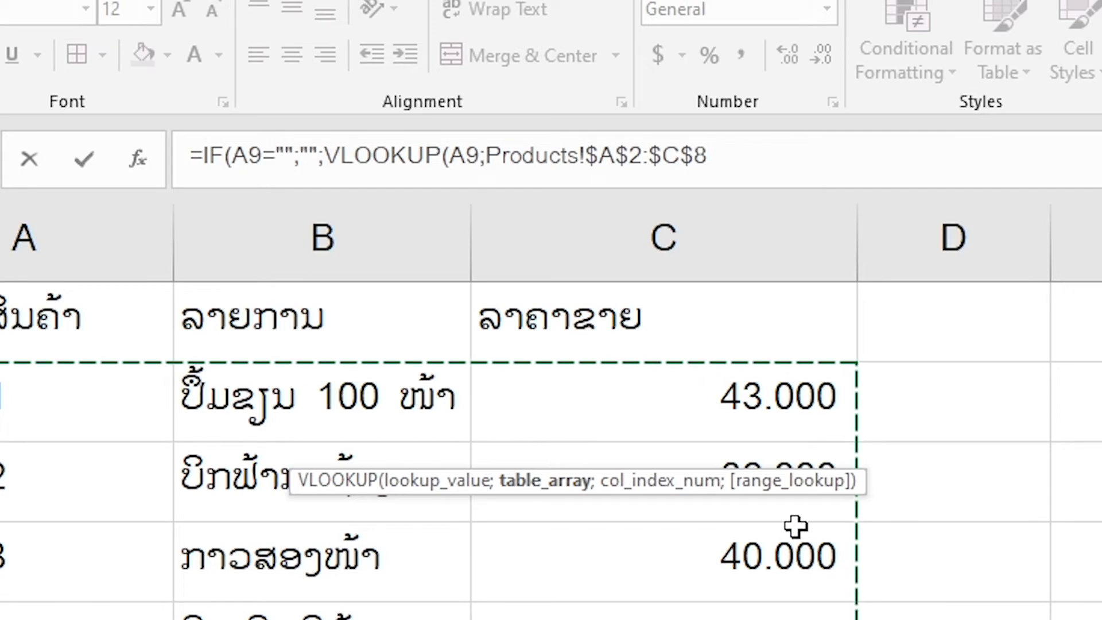
Complete the B9 formula with VLOOKUP column index 2 and the exact-match option FALSE
text(;2)
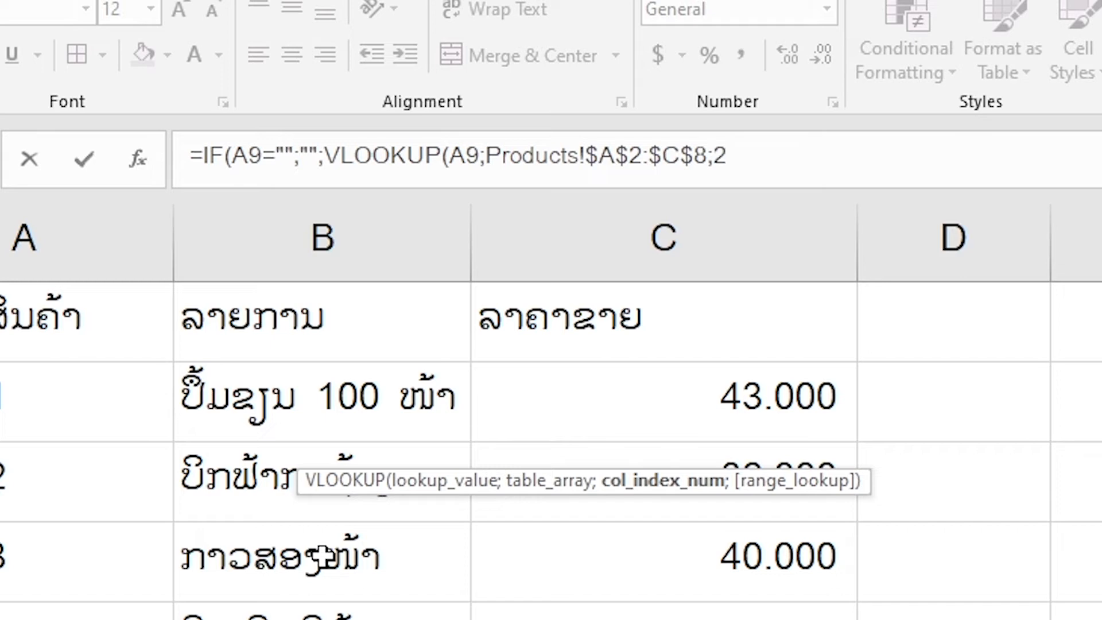
text(;)
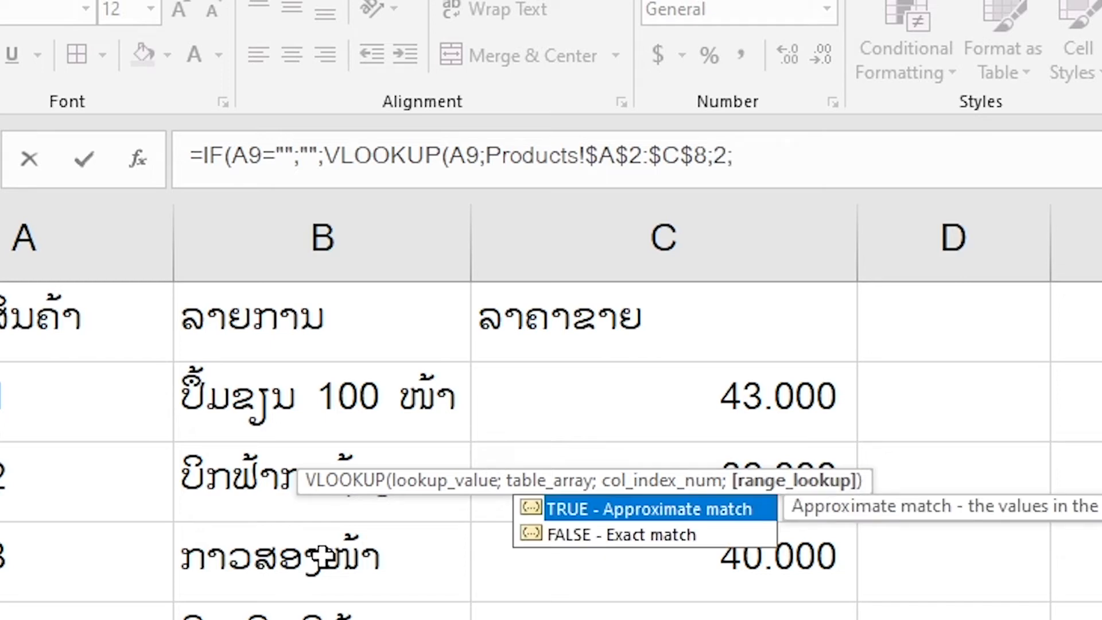
key(Down)
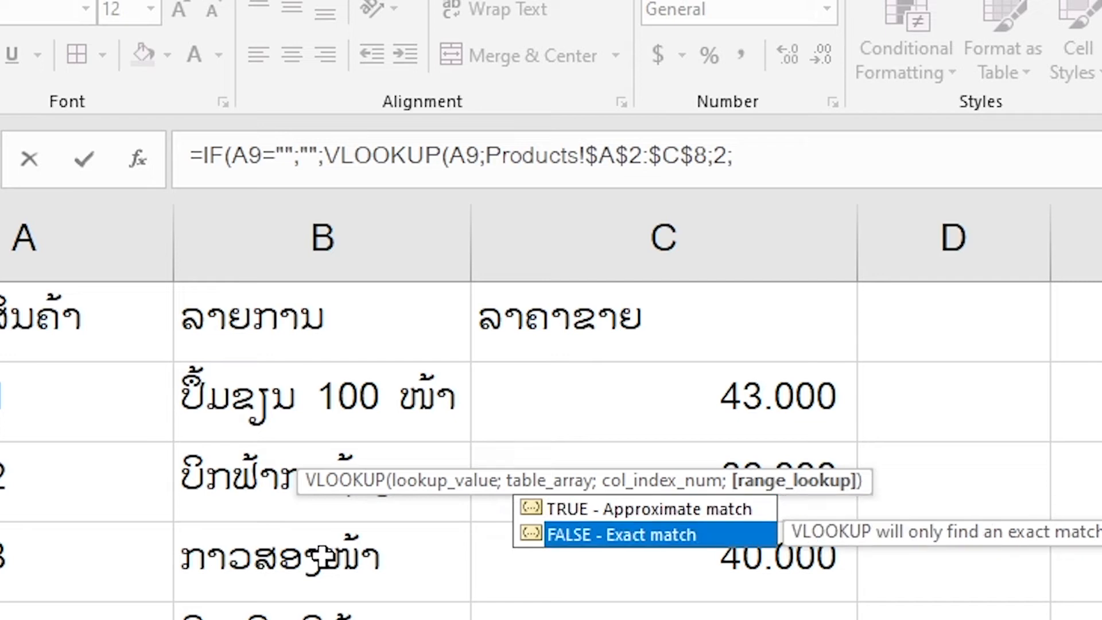
key(Tab)
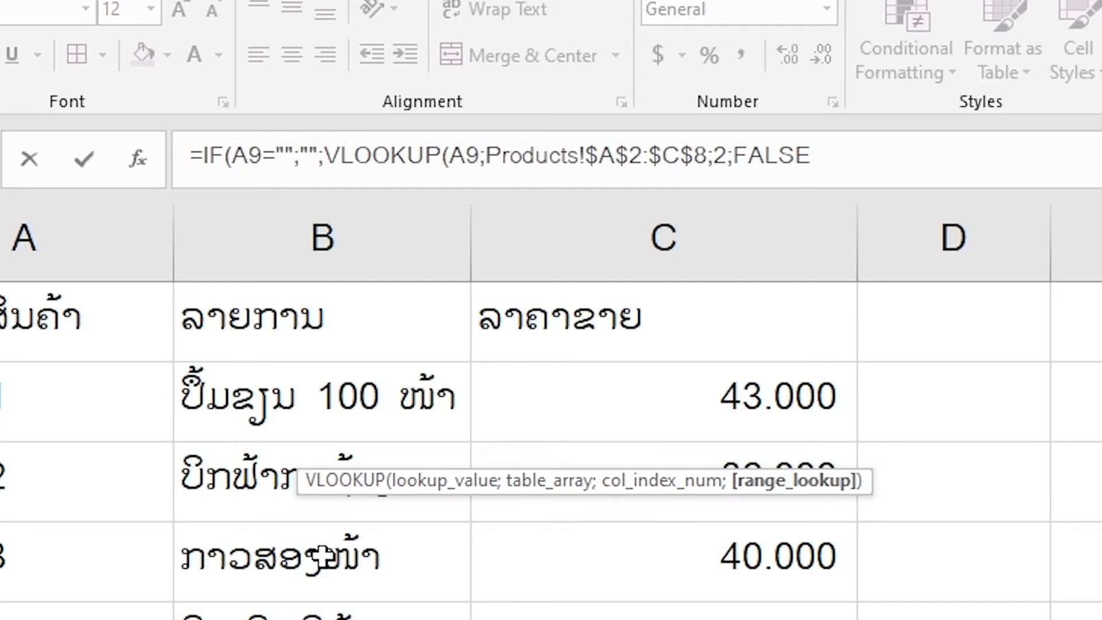
text()))
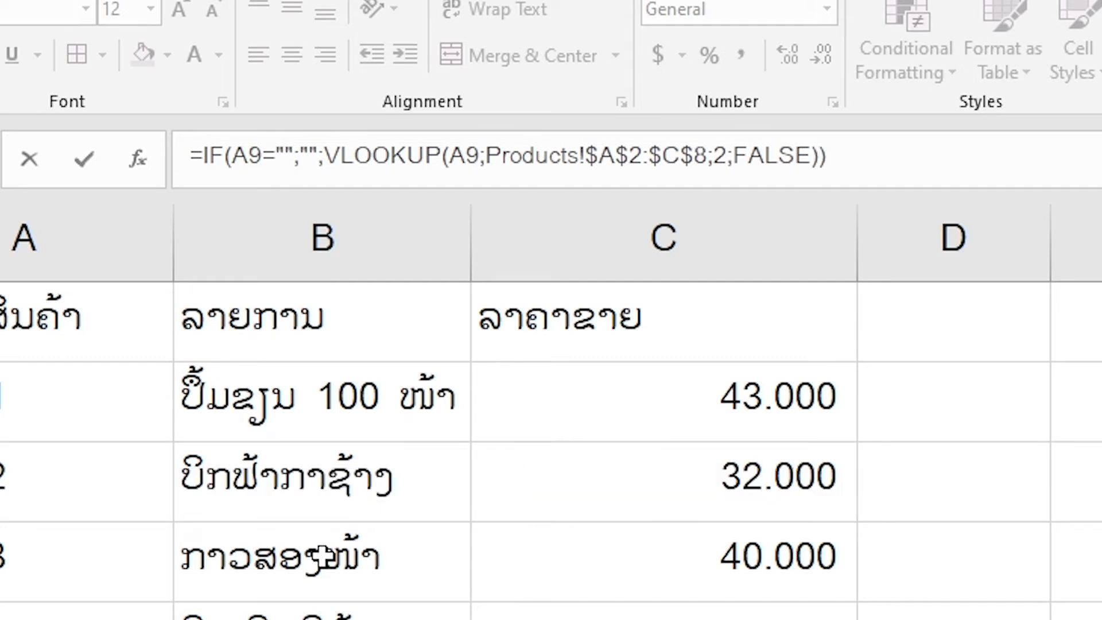
key(Return)
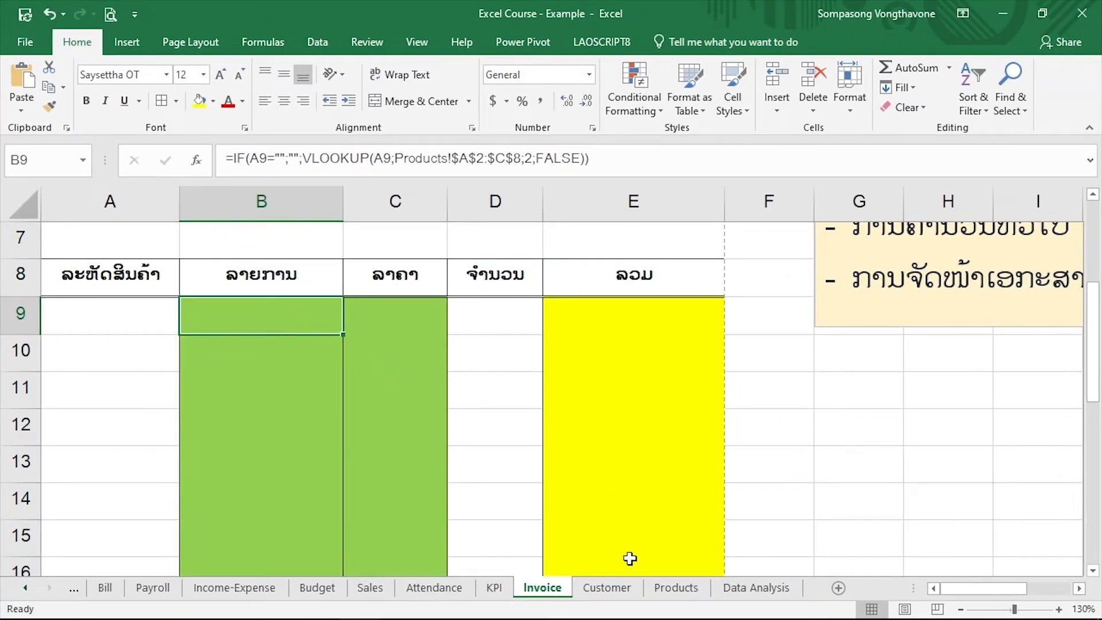
Copy the product code B-1001 from A2 of the Products sheet and enter it in A9 of the Invoice sheet
click(672, 595)
double_click(117, 293)
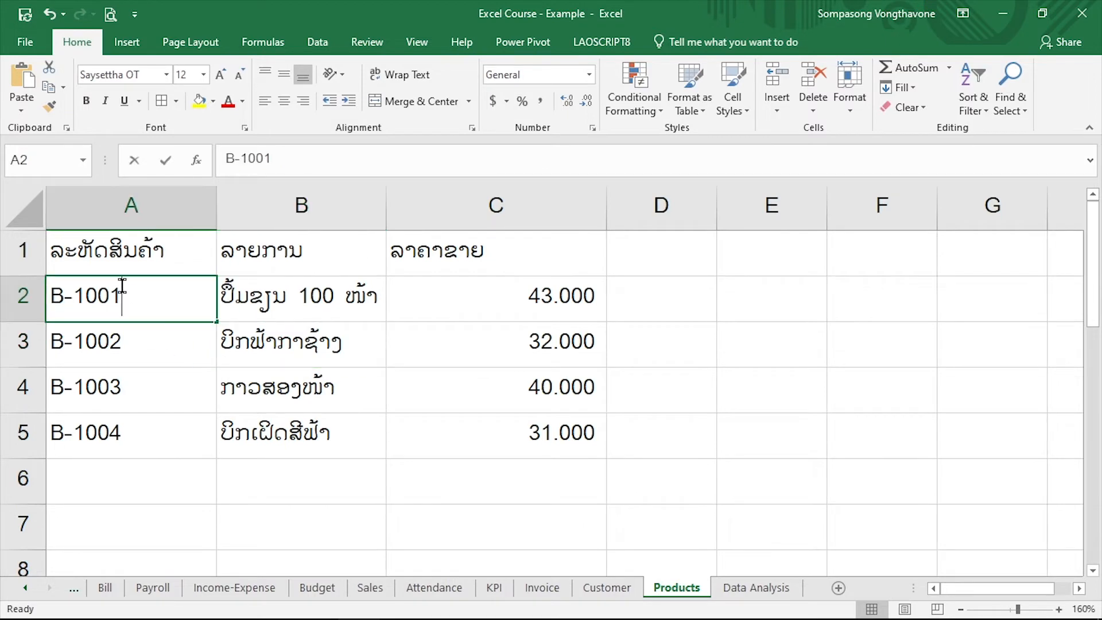
drag(129, 289, 47, 288)
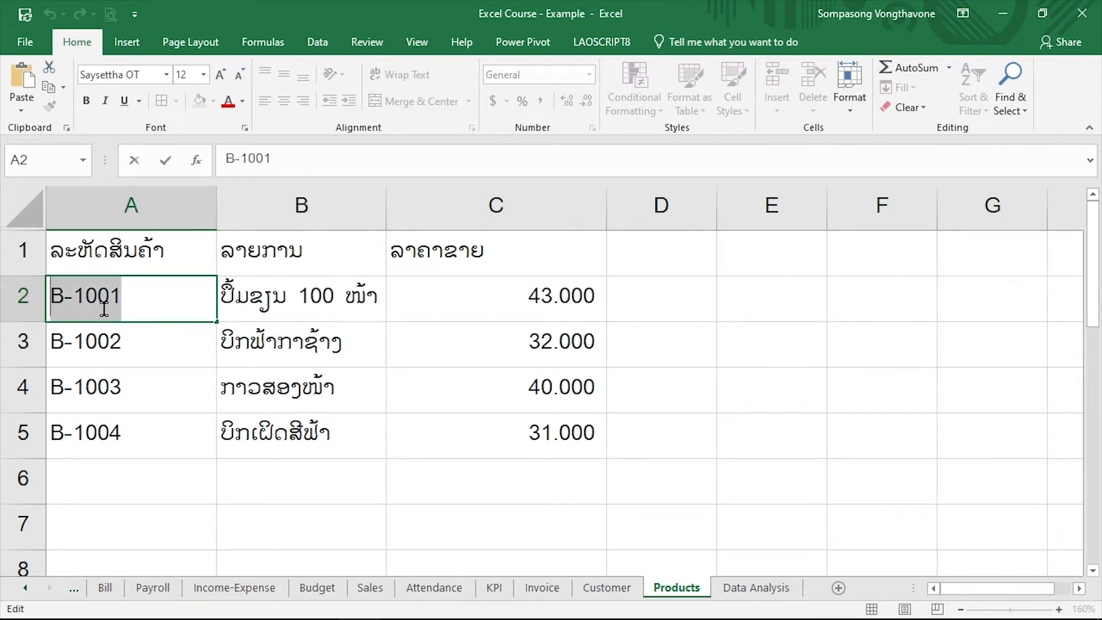
click(556, 594)
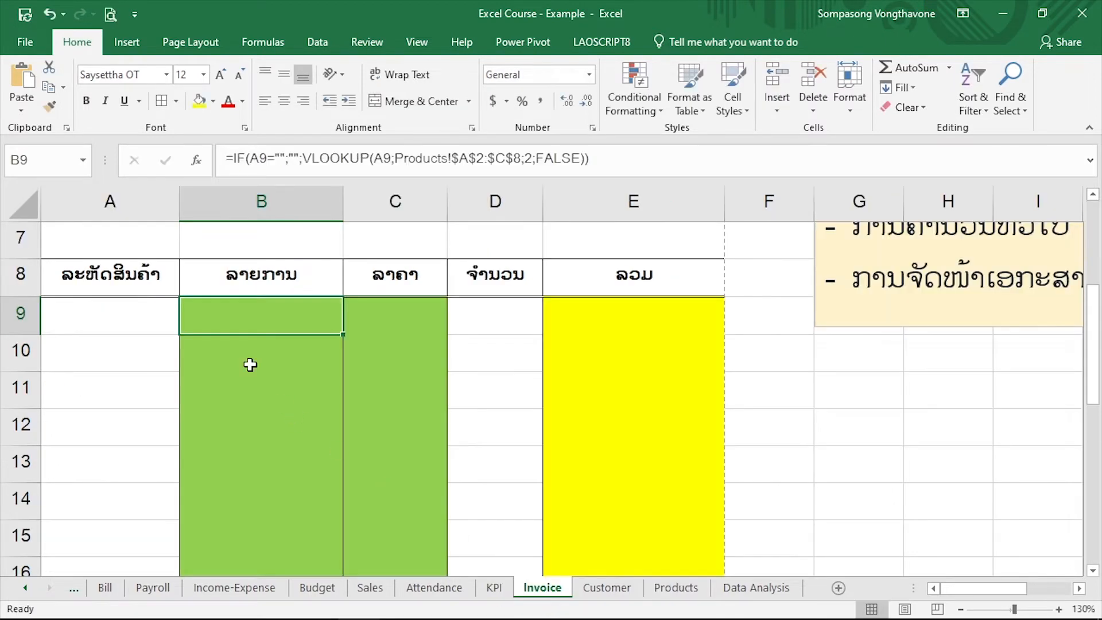
click(98, 313)
double_click(150, 342)
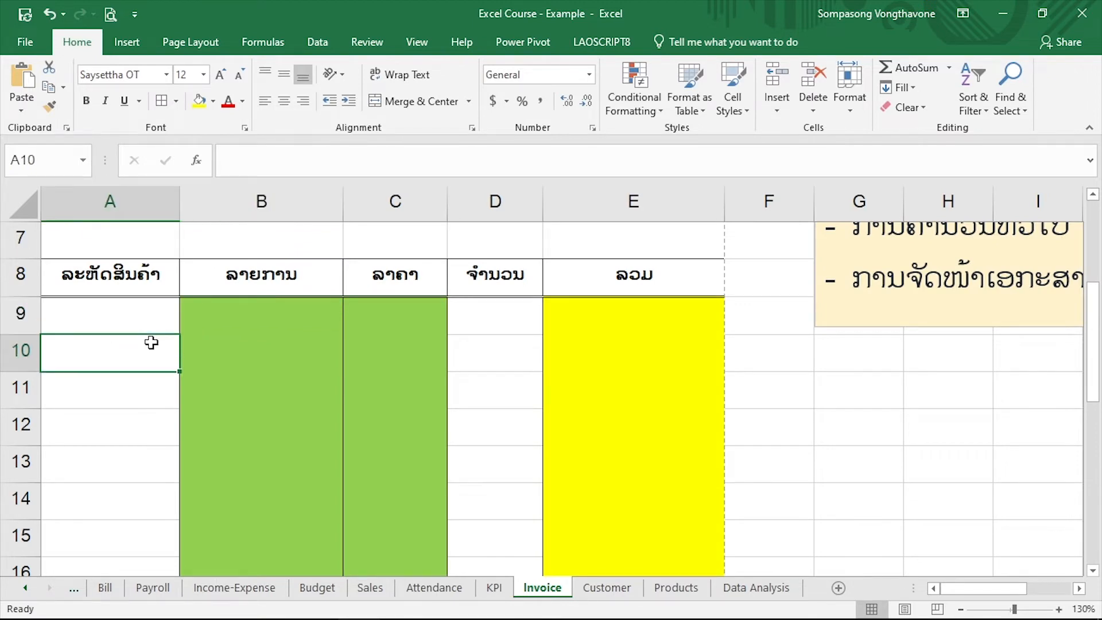
click(150, 315)
text(B-1001)
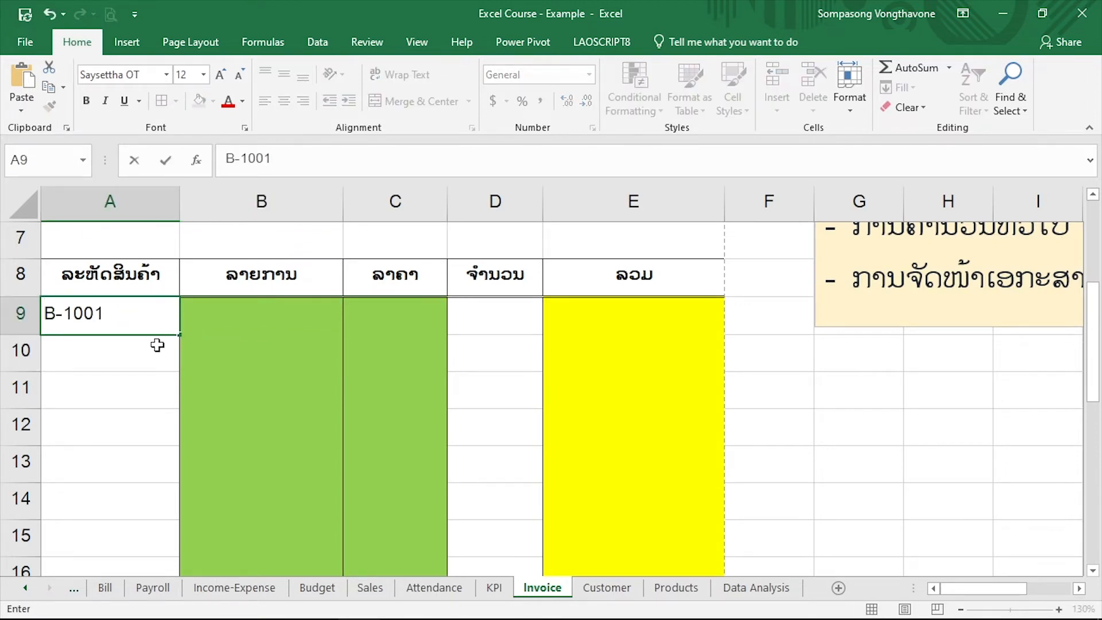
key(Return)
Check the filled description in row 9 and copy the full text of the B9 formula
click(126, 313)
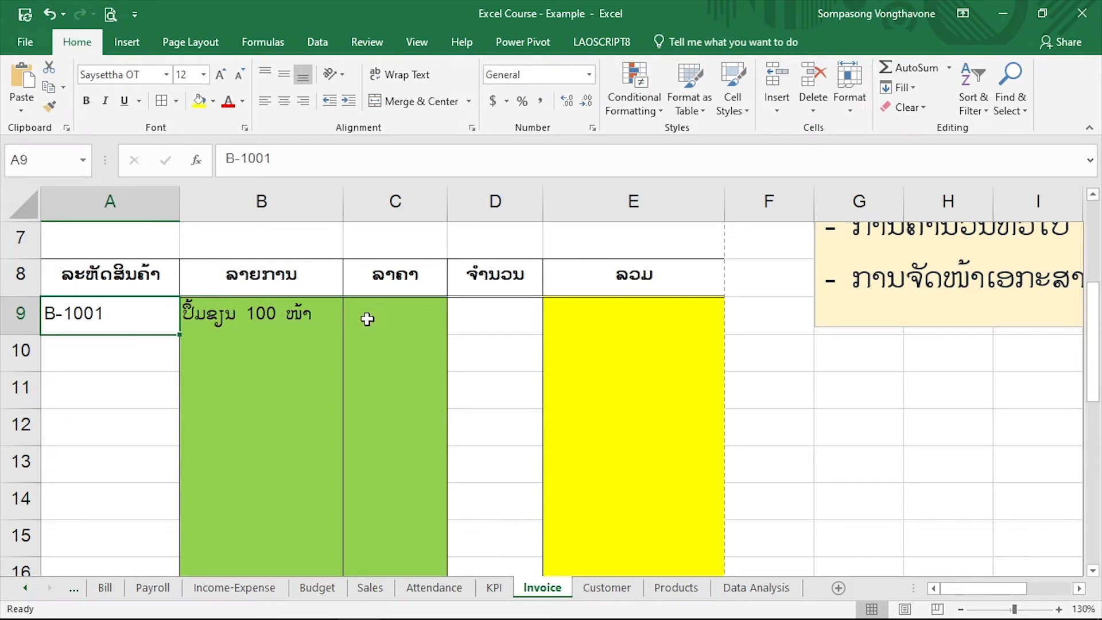
click(328, 316)
click(405, 314)
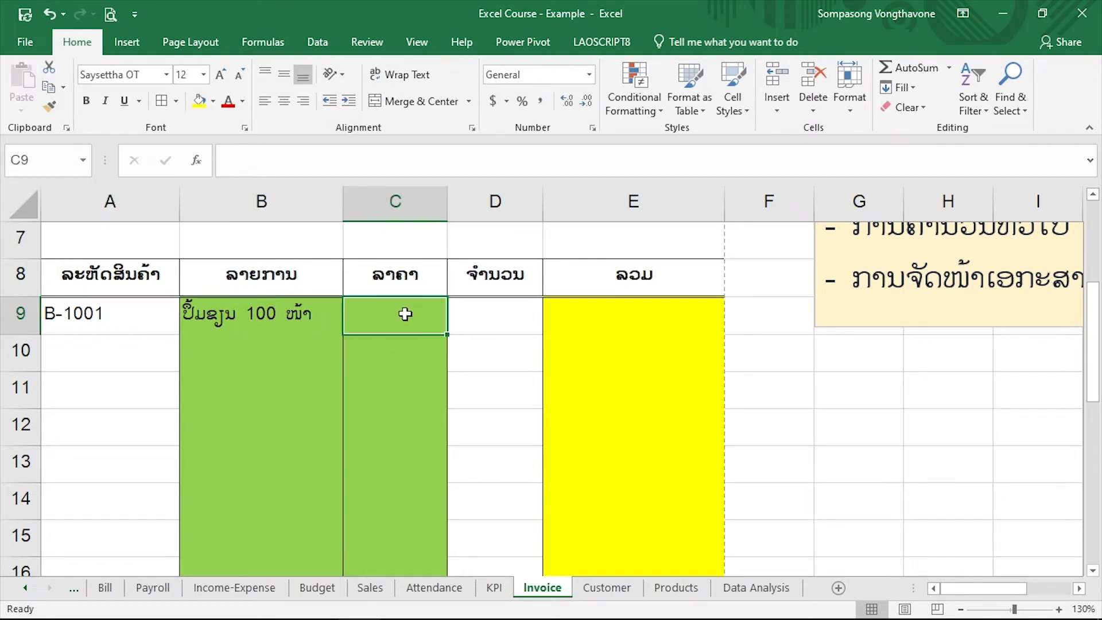
click(297, 315)
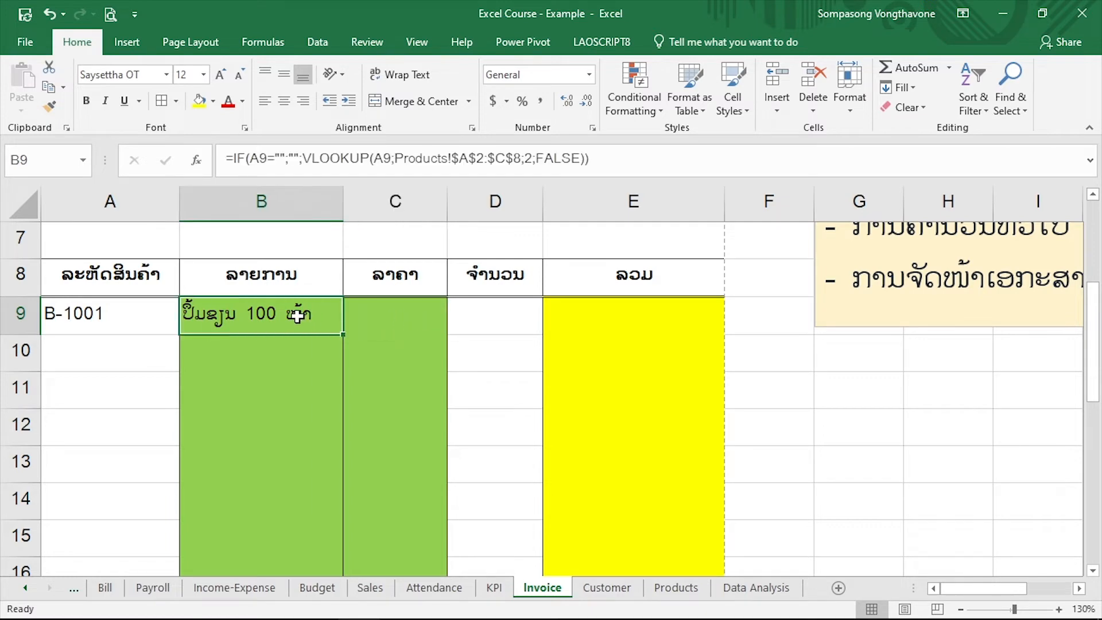
click(624, 161)
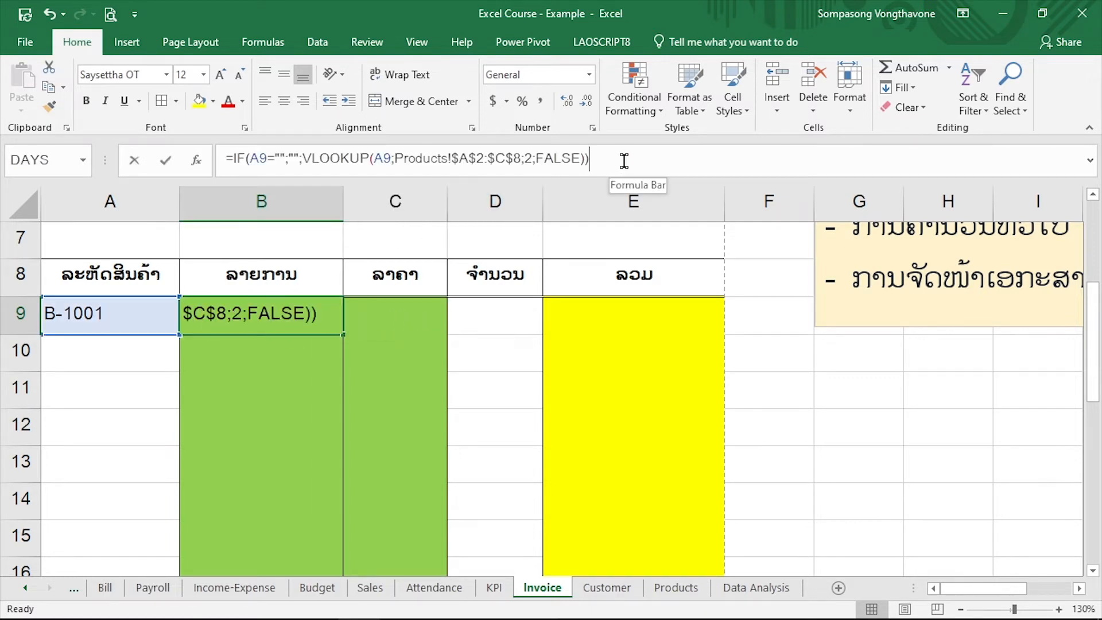
drag(623, 161, 202, 150)
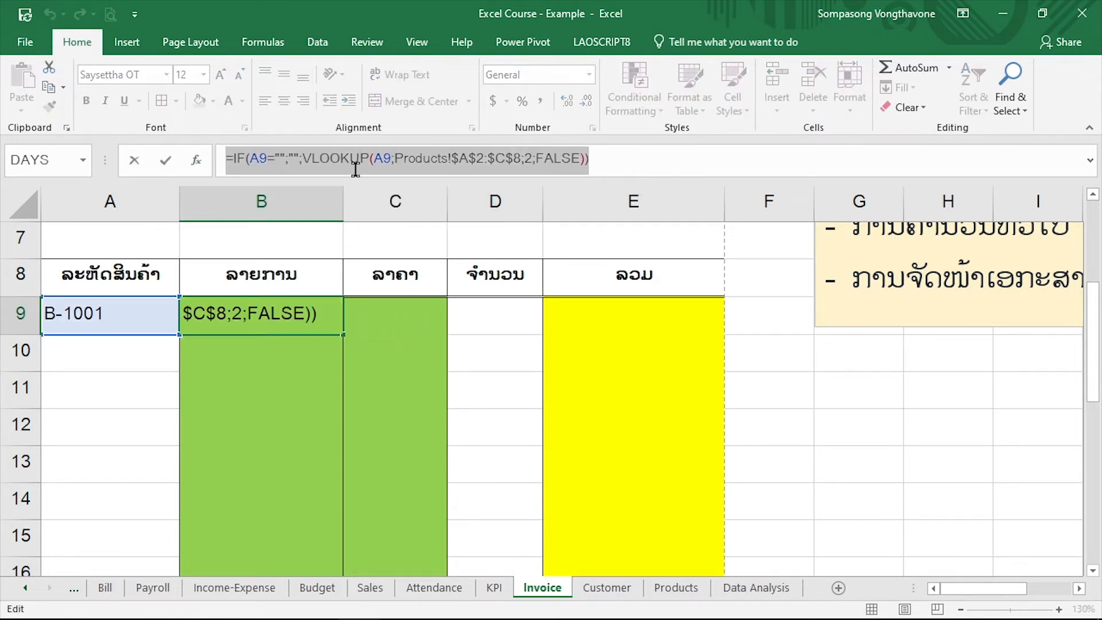
key(ctrl+c)
key(Return)
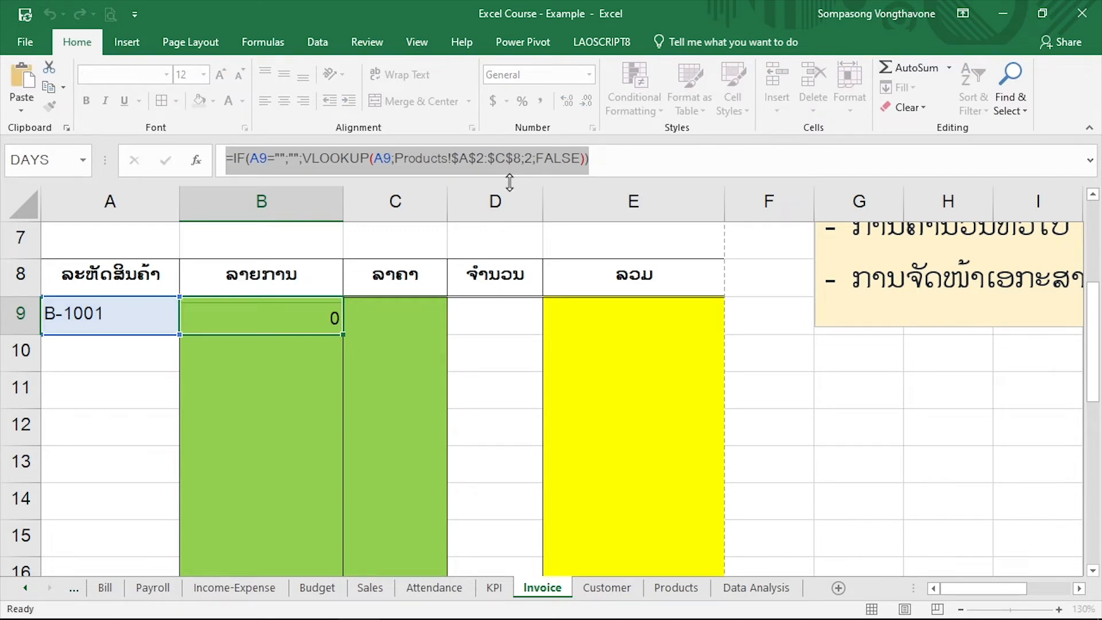
Paste the copied B9 formula into C9 and set its VLOOKUP column index to 3
click(380, 320)
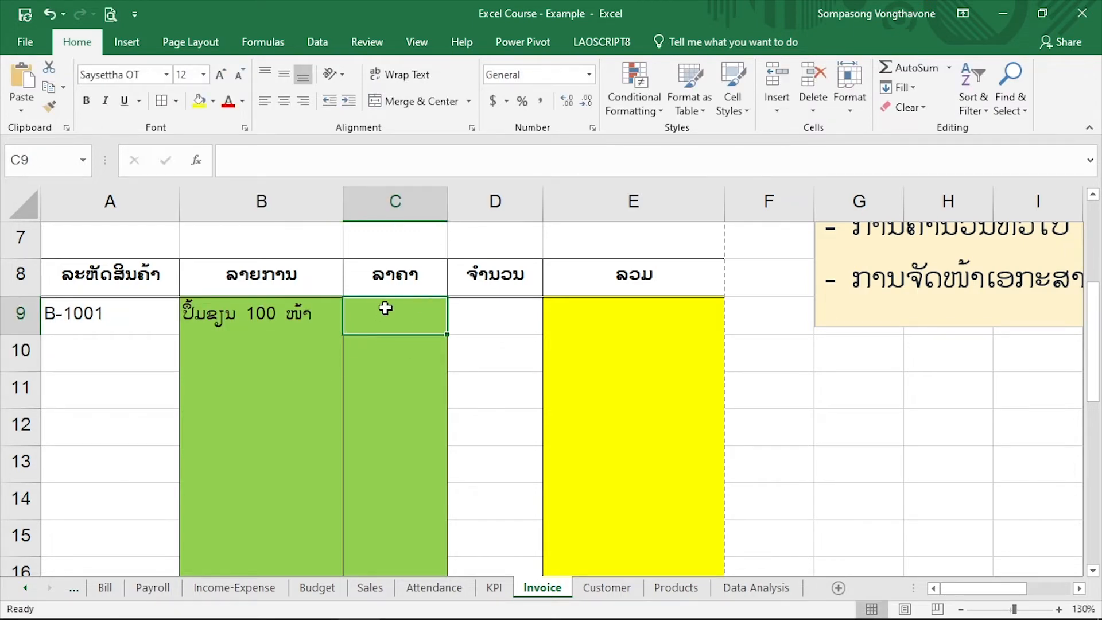
click(371, 160)
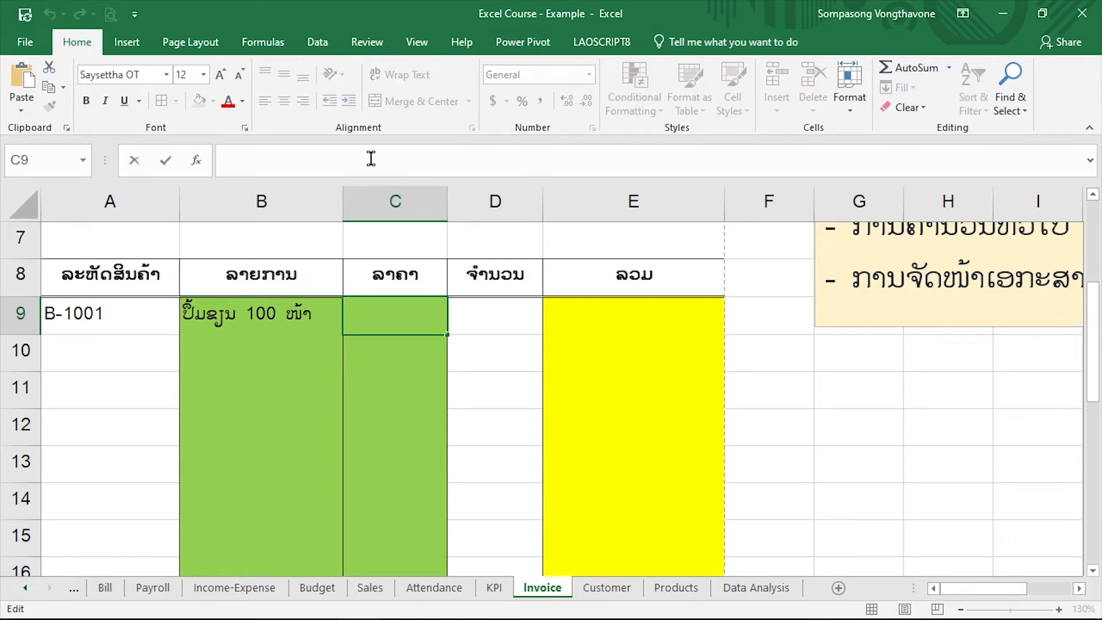
key(ctrl+v)
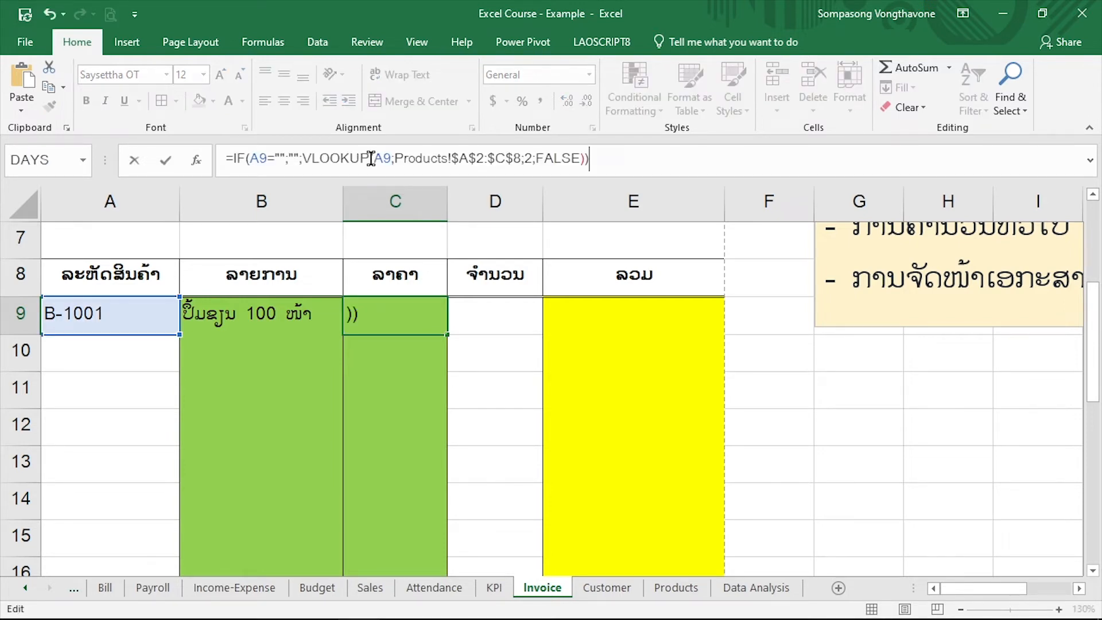
click(529, 157)
key(BackSpace)
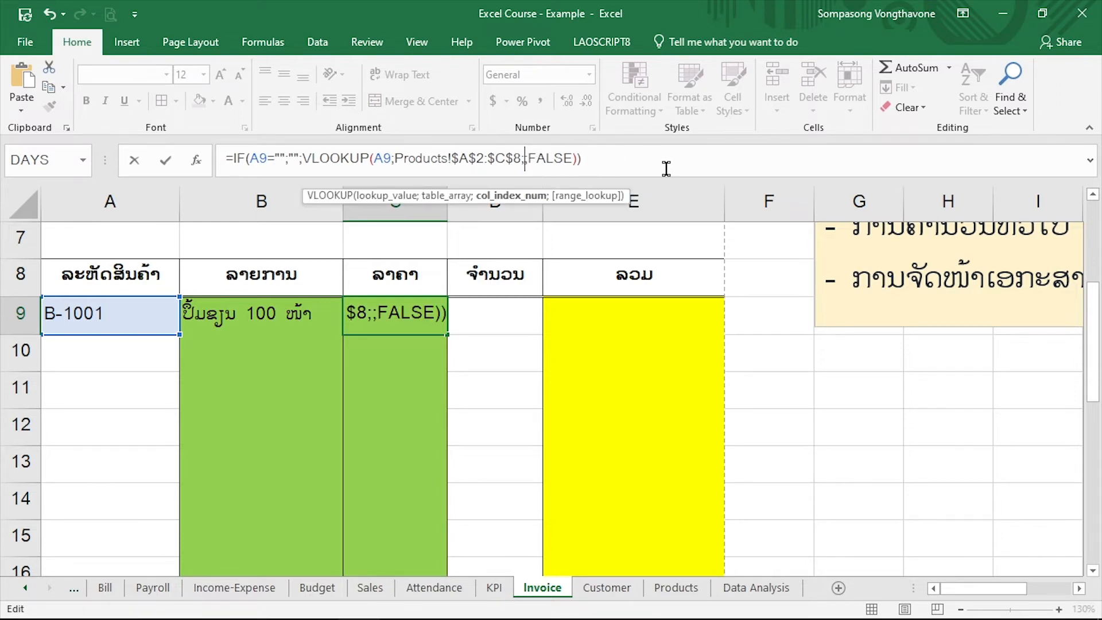
text(3)
key(Return)
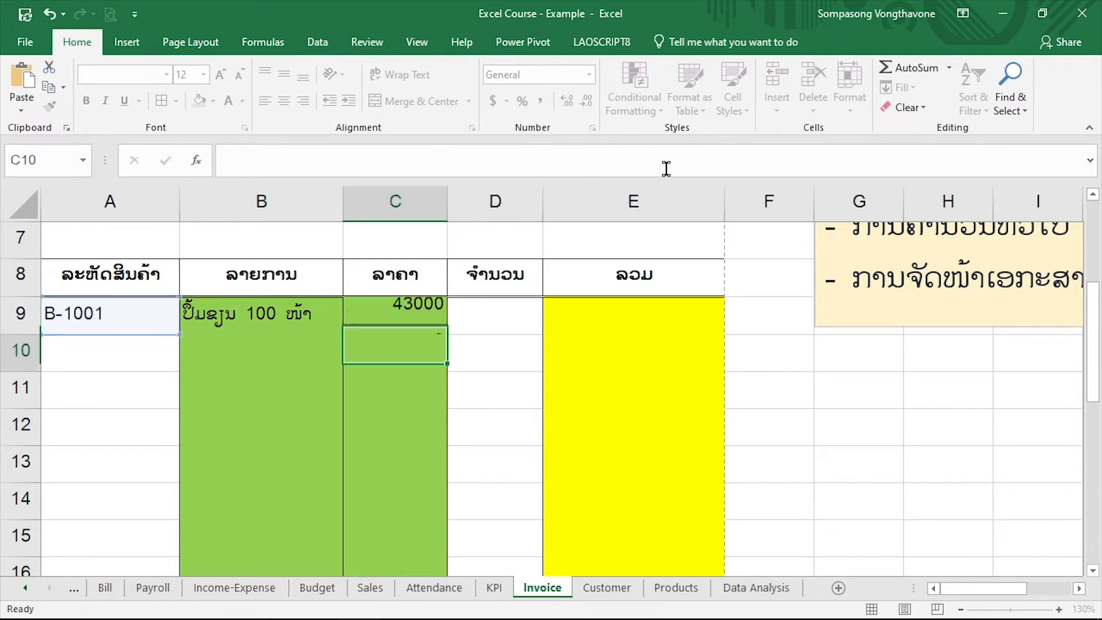
Format the price in C9 with the comma thousands separator and no decimal places
click(413, 321)
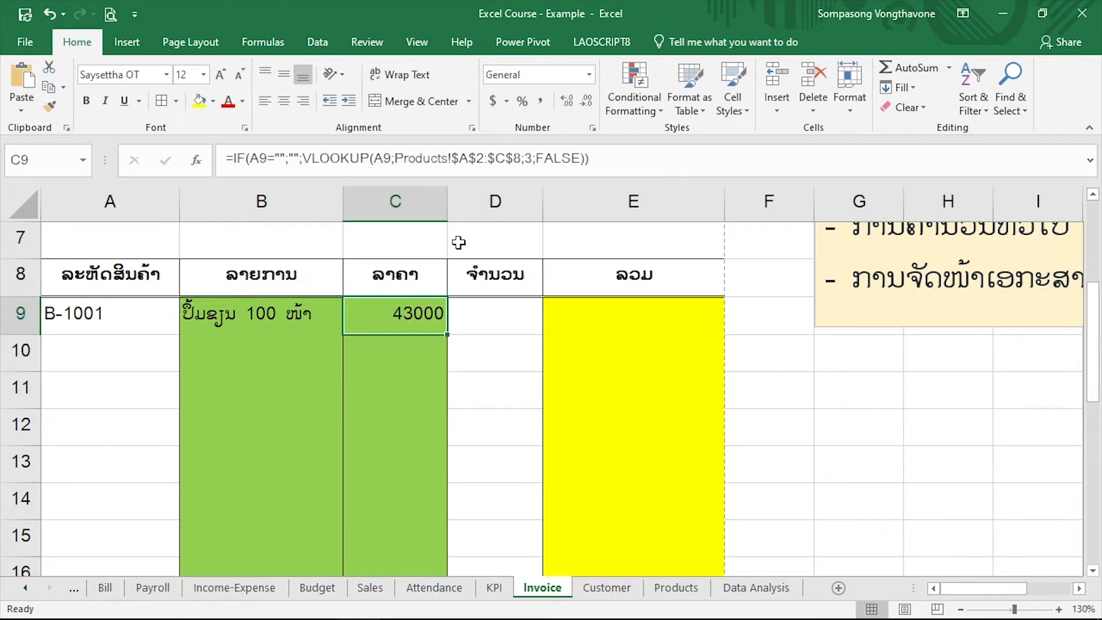
click(542, 107)
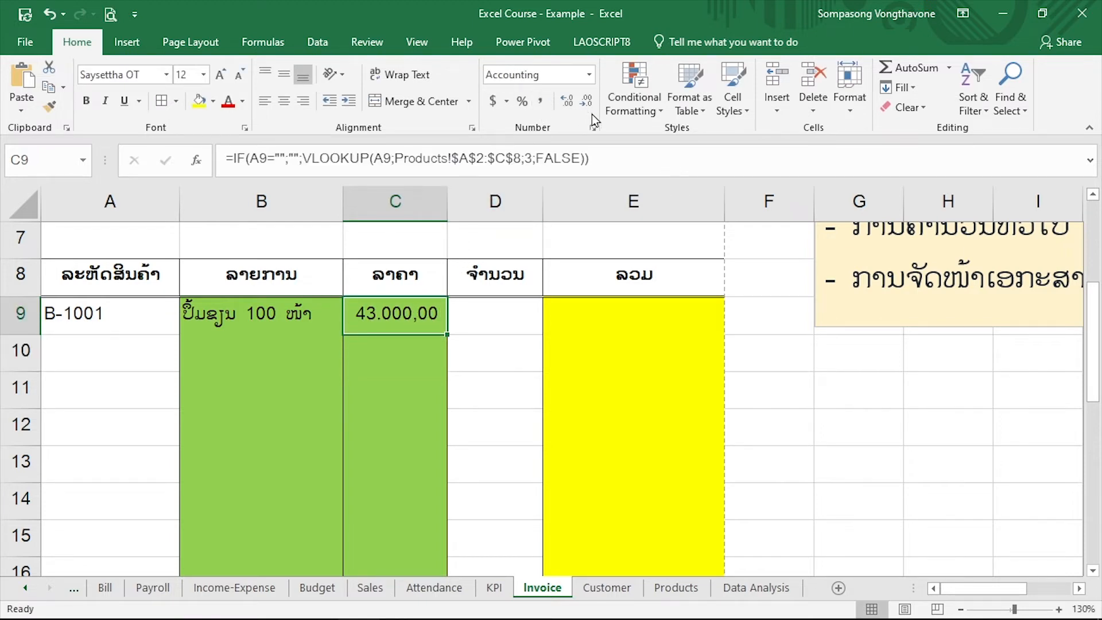
click(586, 104)
click(586, 104)
click(376, 360)
click(412, 321)
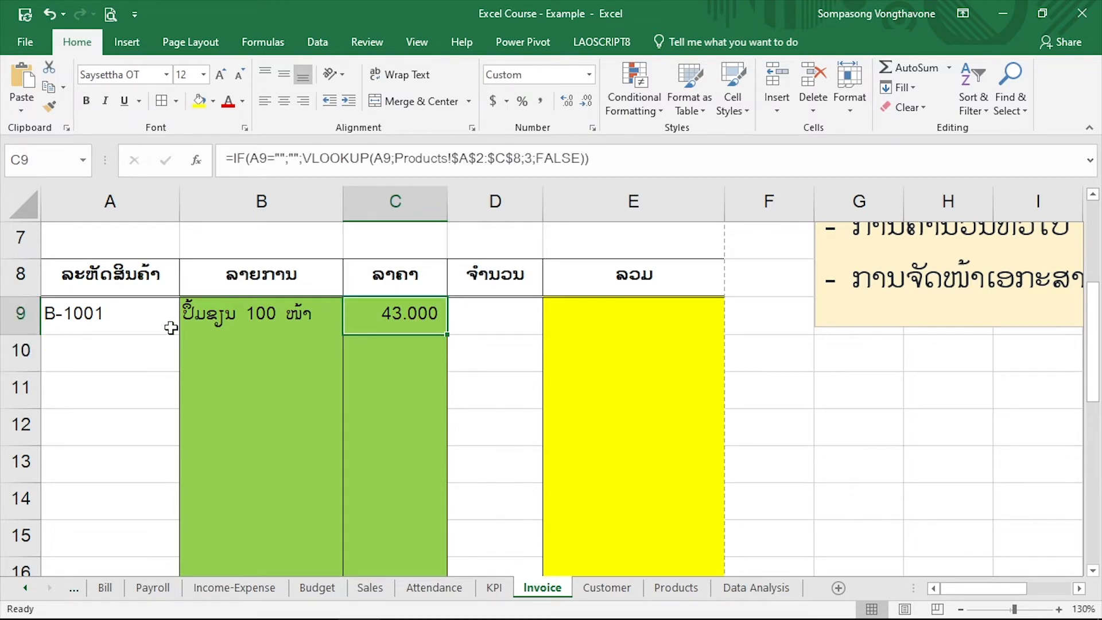
Clear the product code in A9 to test the blank case in B9:C9, and undo the deletion
click(135, 315)
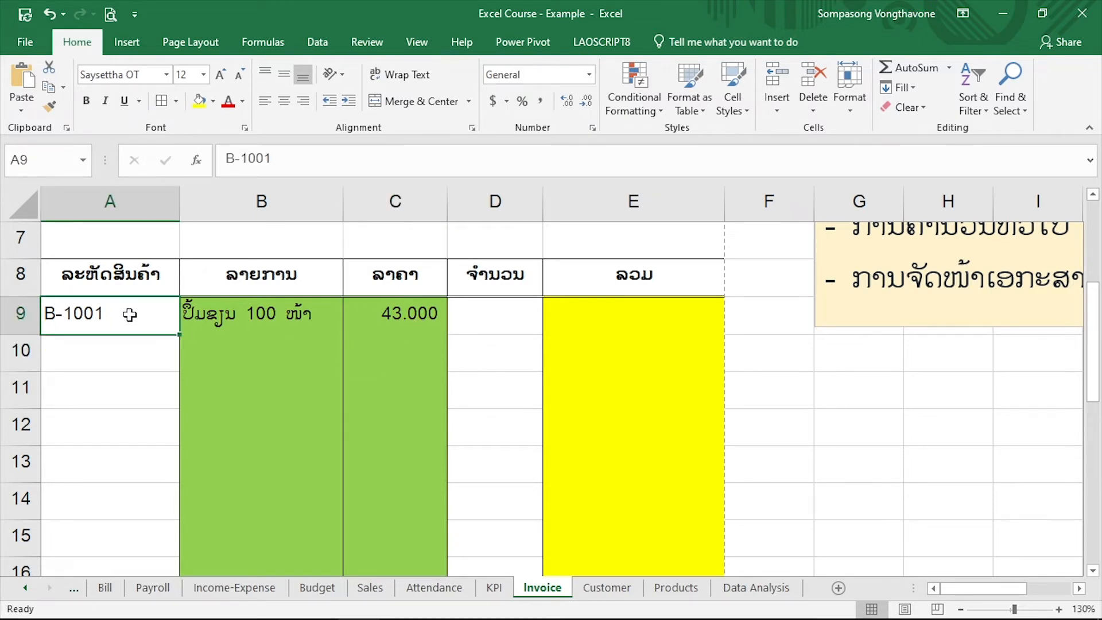
key(Delete)
drag(227, 324, 430, 331)
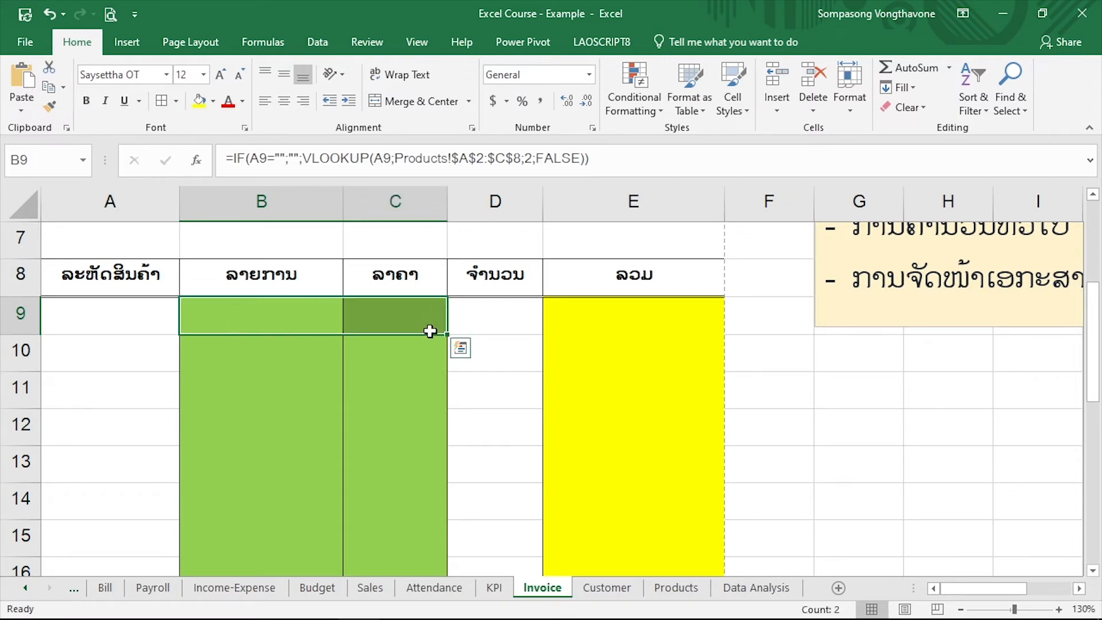
key(ctrl+z)
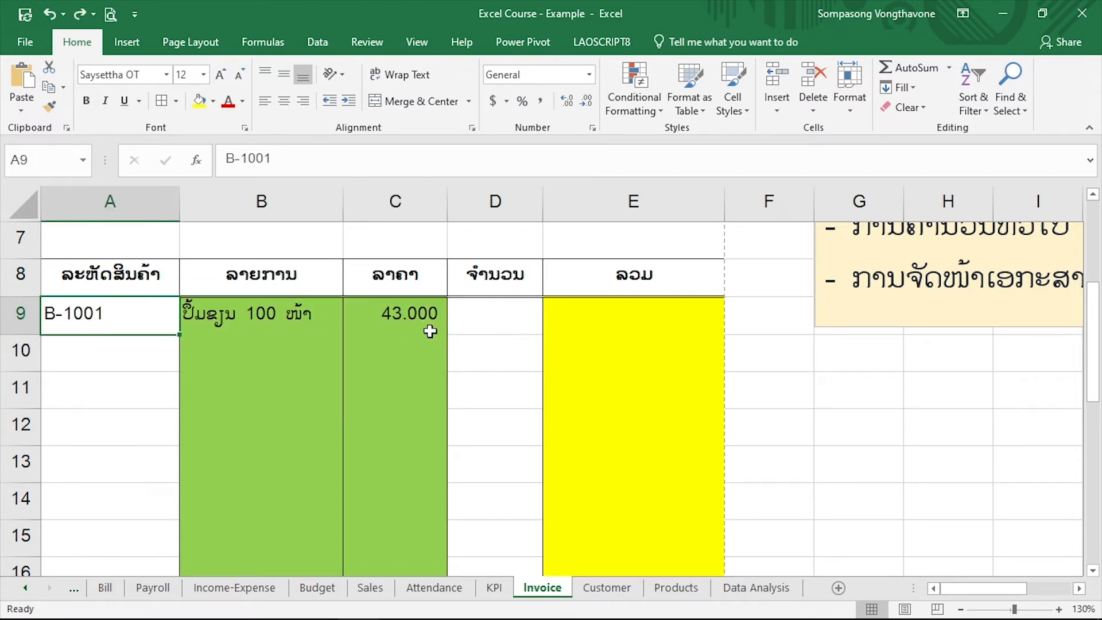
Fill the description and price formulas from B9:C9 down through row 20
click(271, 307)
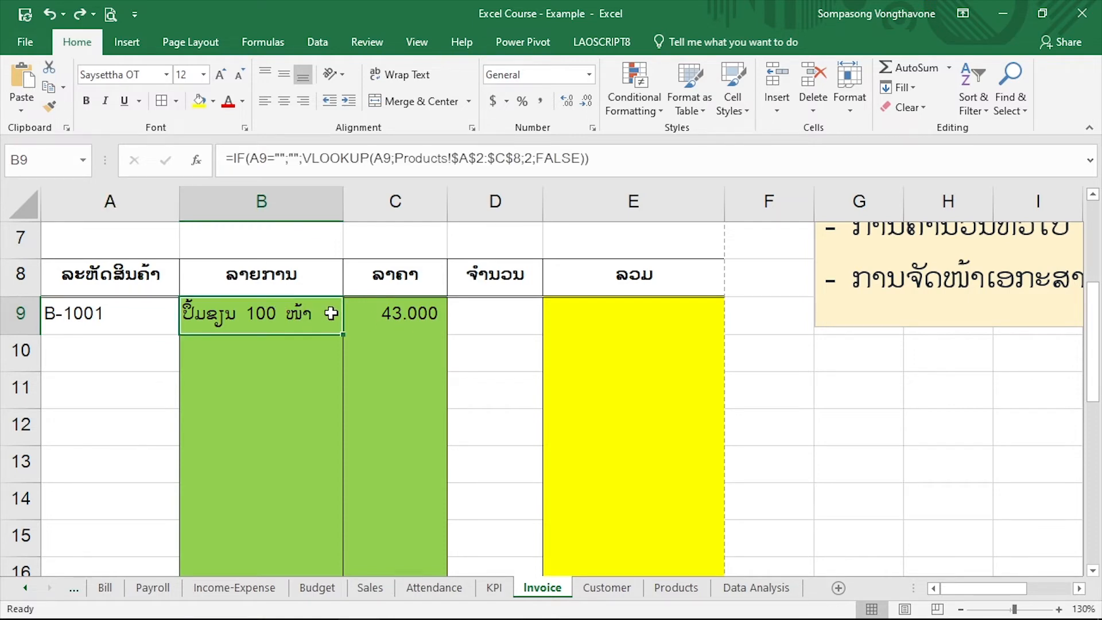
click(355, 315)
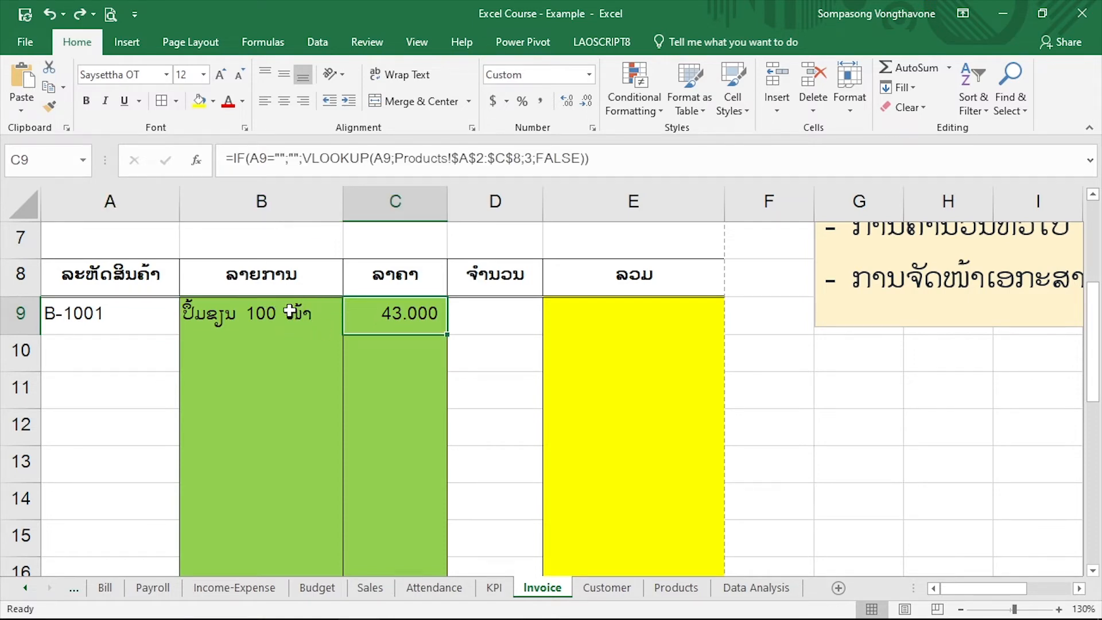
click(315, 313)
drag(315, 312, 440, 460)
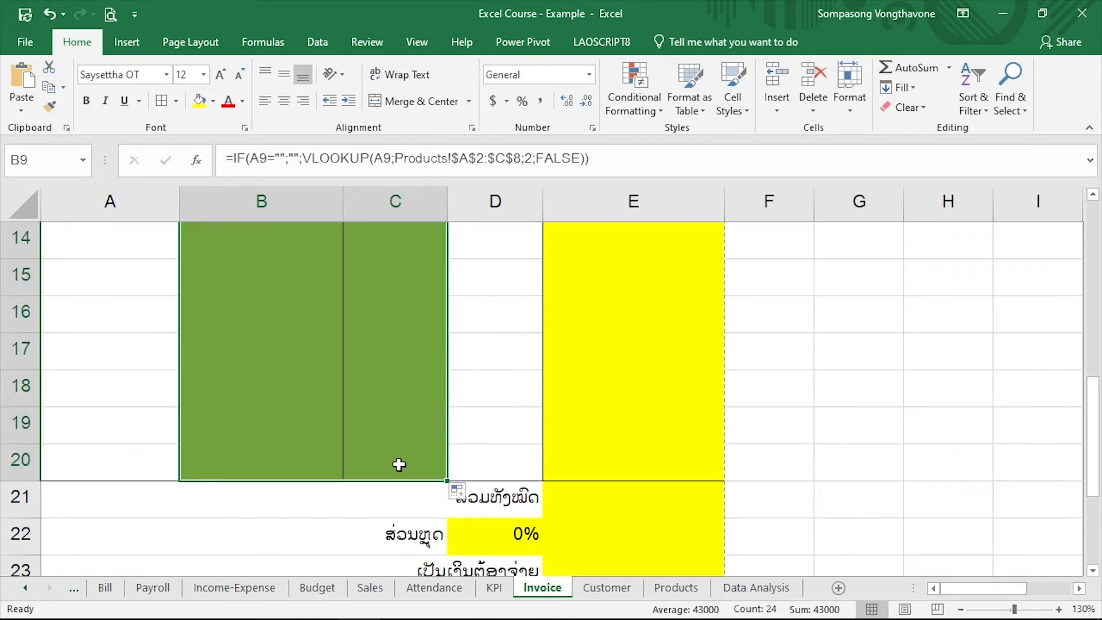
Examine the filled-down formulas in B10:C12 for their row references and Products lookup range
scroll(387, 372, up, 4)
scroll(365, 399, down, 3)
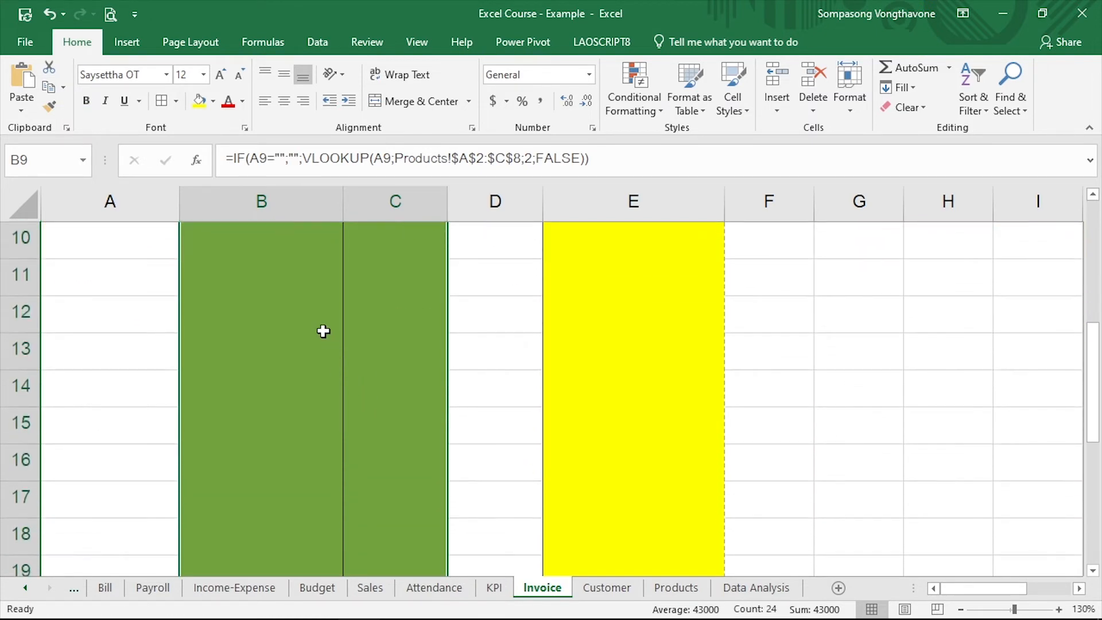
scroll(323, 331, up, 1)
click(261, 379)
click(291, 354)
click(425, 359)
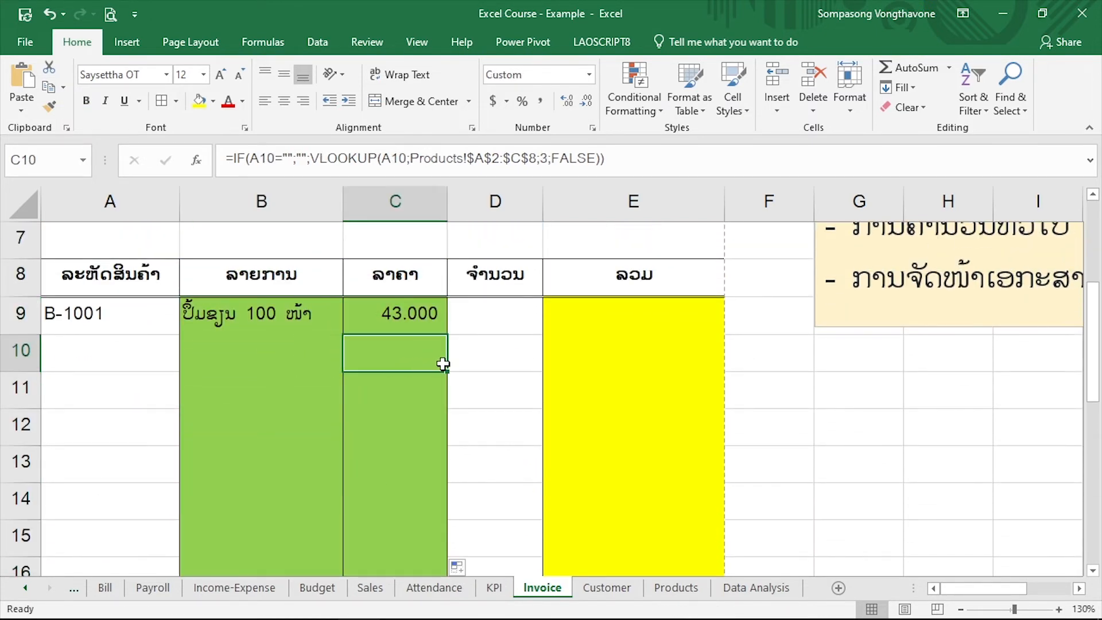
click(295, 361)
click(302, 413)
click(422, 417)
click(374, 394)
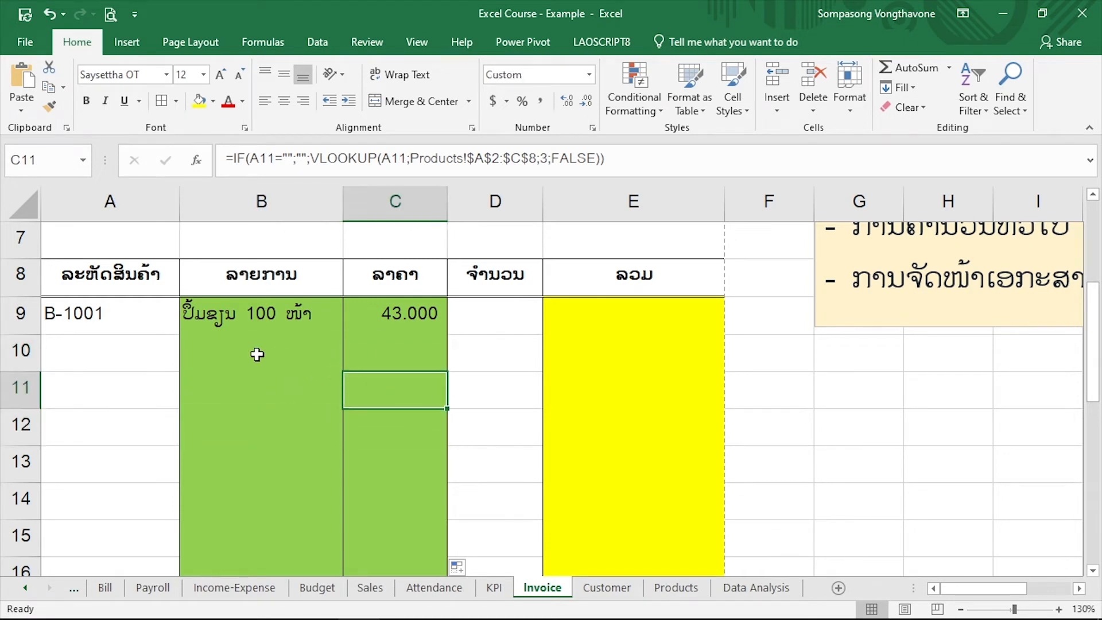
click(257, 354)
click(364, 350)
click(186, 353)
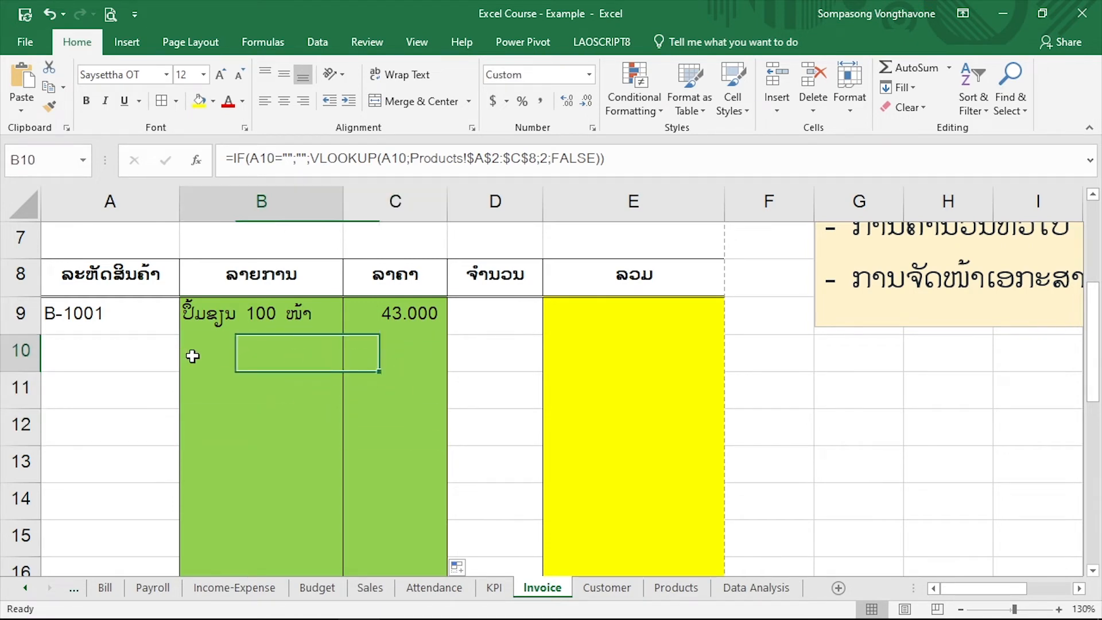
Enter the product code B-1002 in A10
click(117, 341)
text(B-)
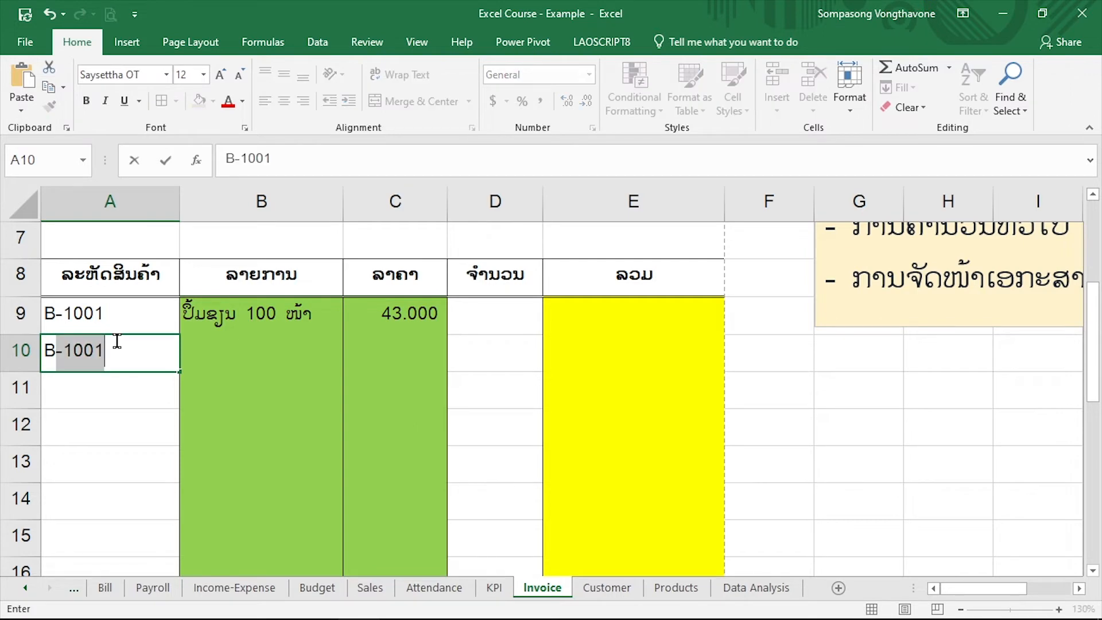
text(1002)
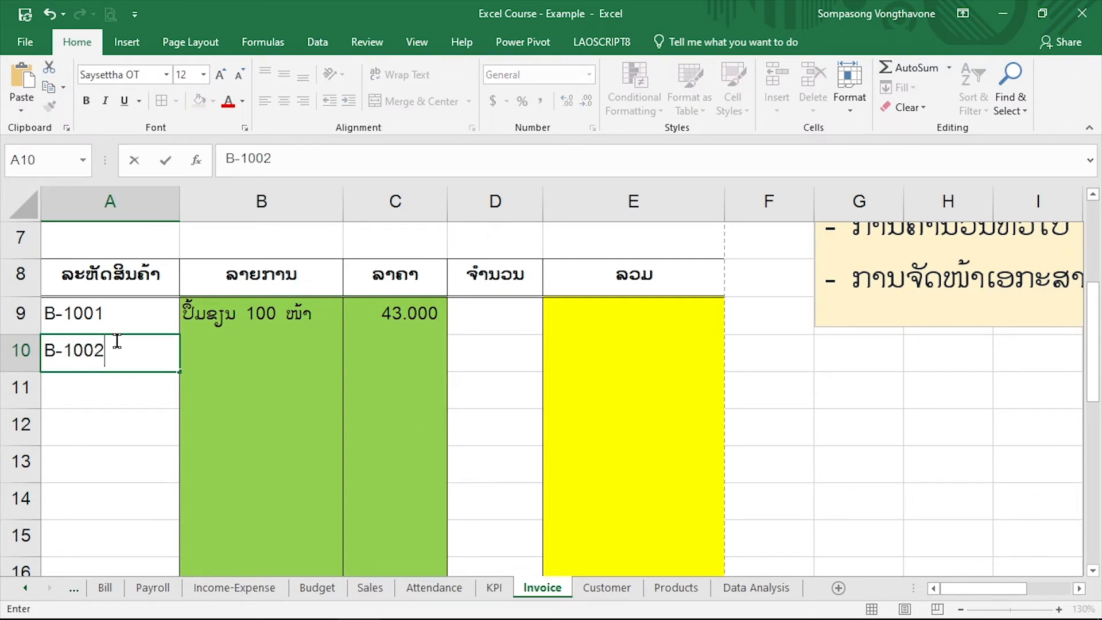
key(Return)
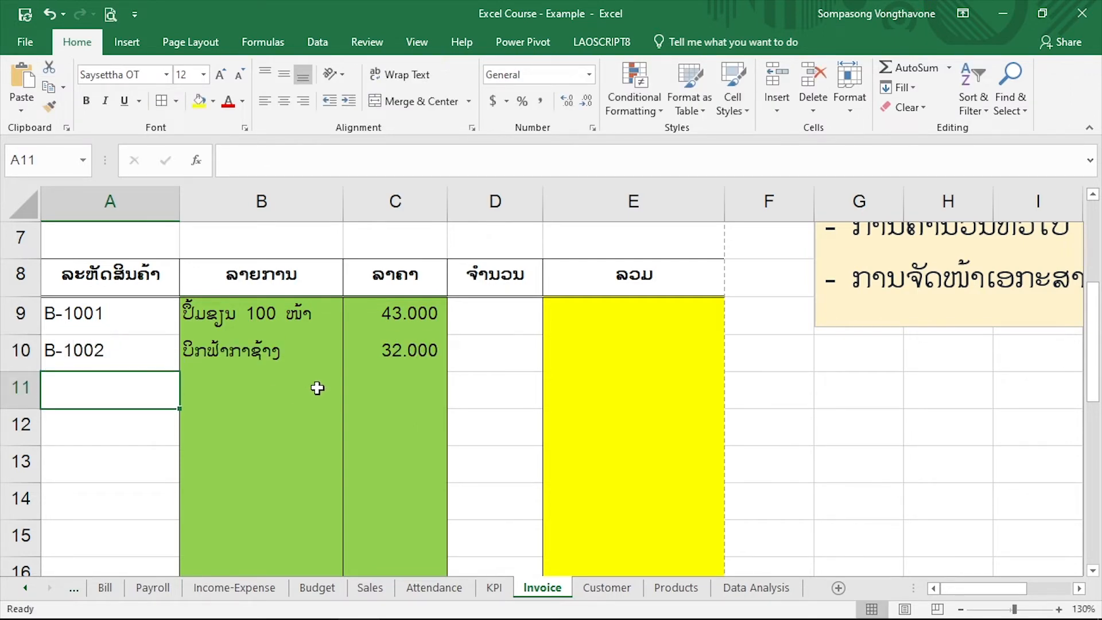
Enter the test code B-123456 in A11 and check how the formulas in B11 and C11 respond
text(B-123456)
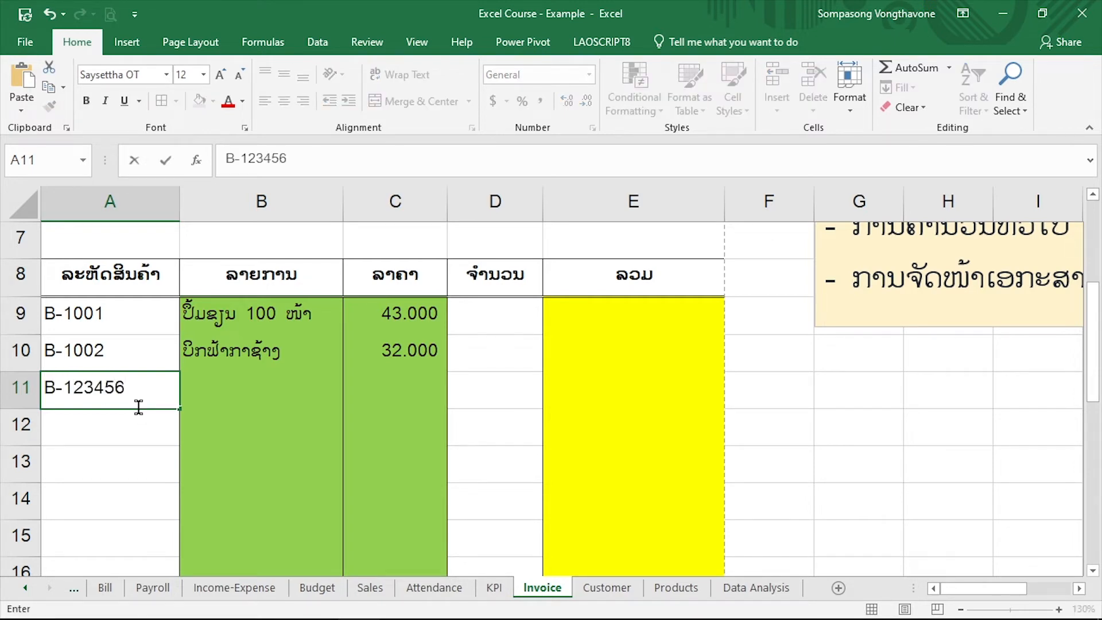
key(Return)
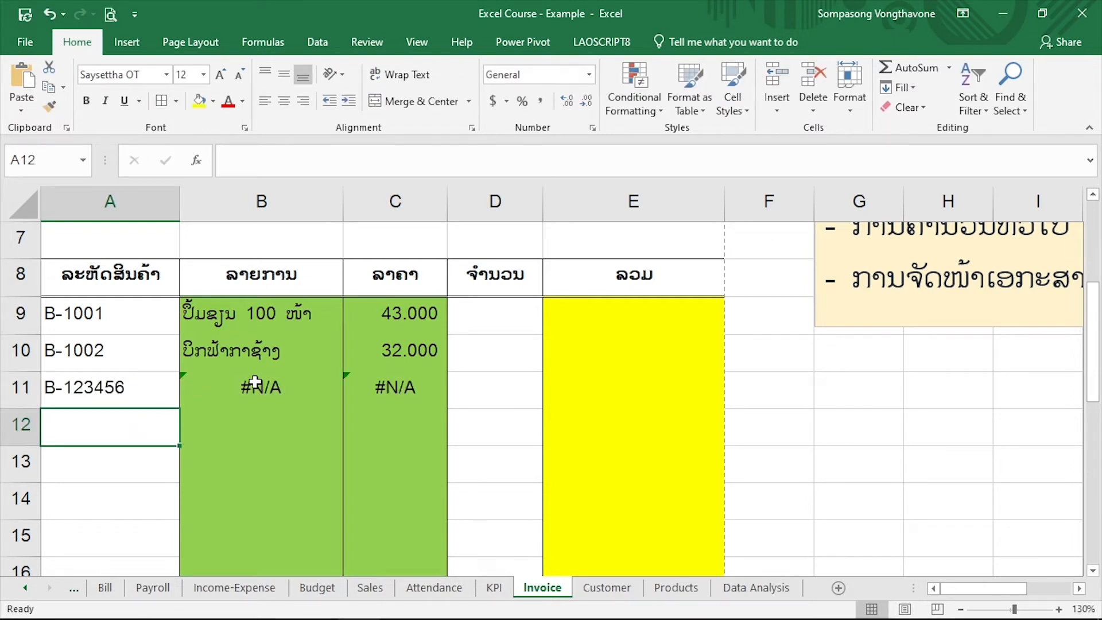
click(256, 384)
click(388, 383)
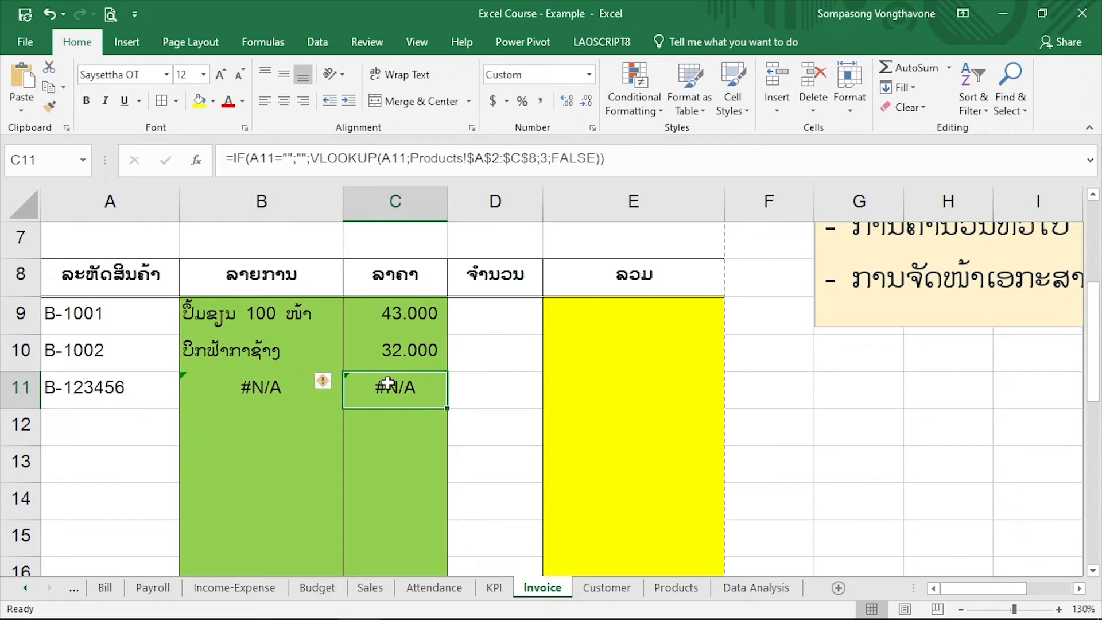
click(275, 393)
click(402, 381)
key(Left)
click(408, 383)
click(304, 412)
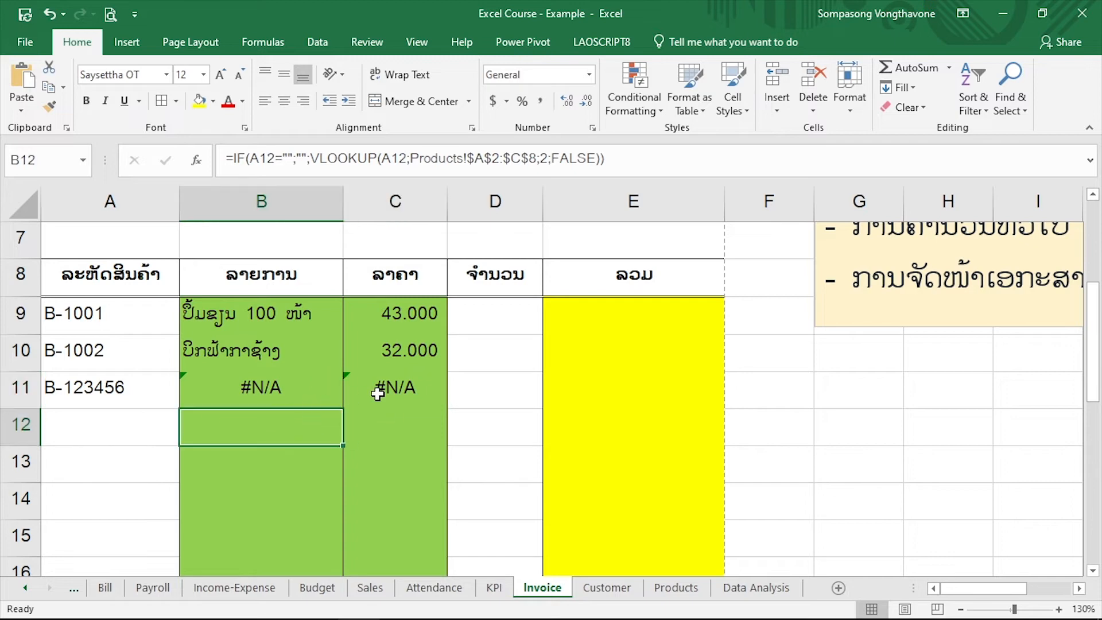
click(373, 381)
Replace the product code in A11 with B-1003
click(144, 392)
double_click(138, 391)
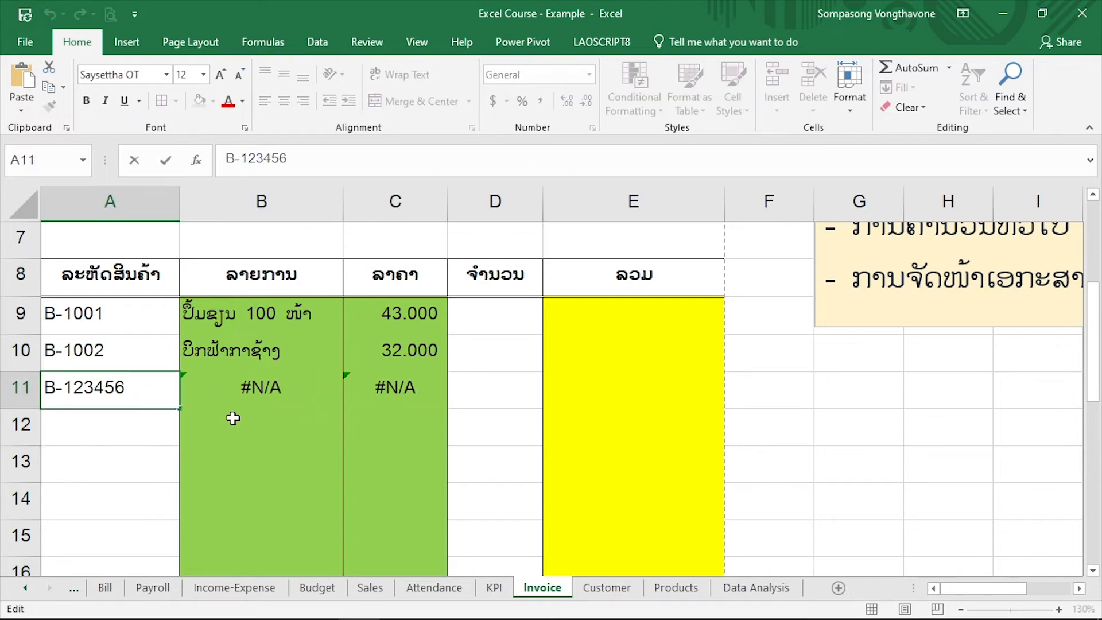
key(BackSpace)
key(BackSpace)
key(BackSpace)
key(BackSpace)
key(BackSpace)
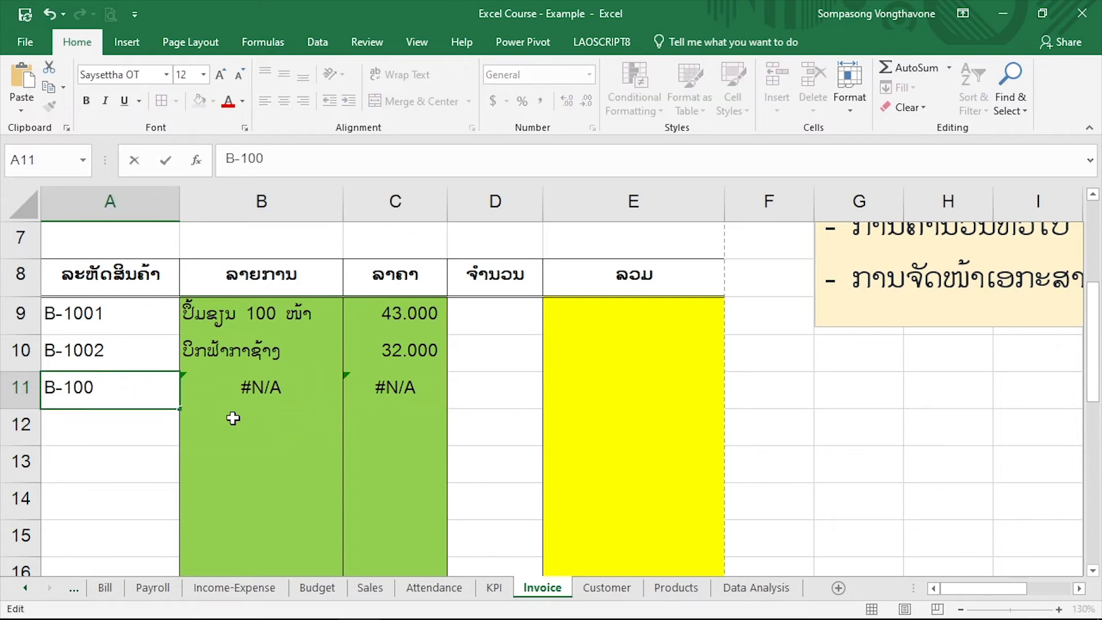
key(Return)
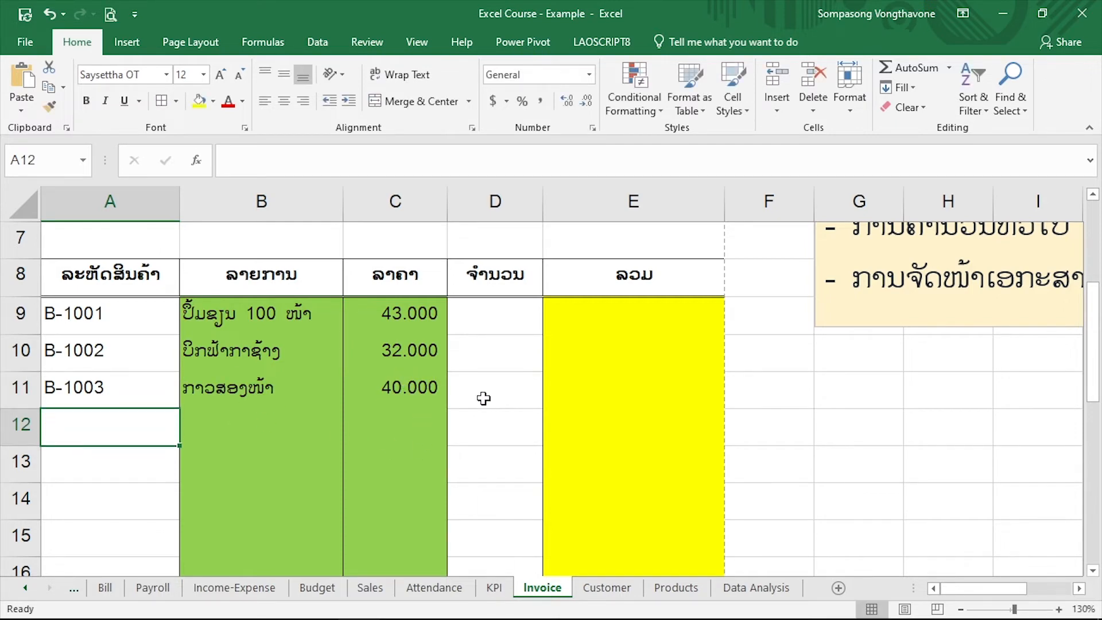
Enter the quantities 2, 3 and 4 in D9:D11 and center them horizontally
drag(486, 319, 486, 388)
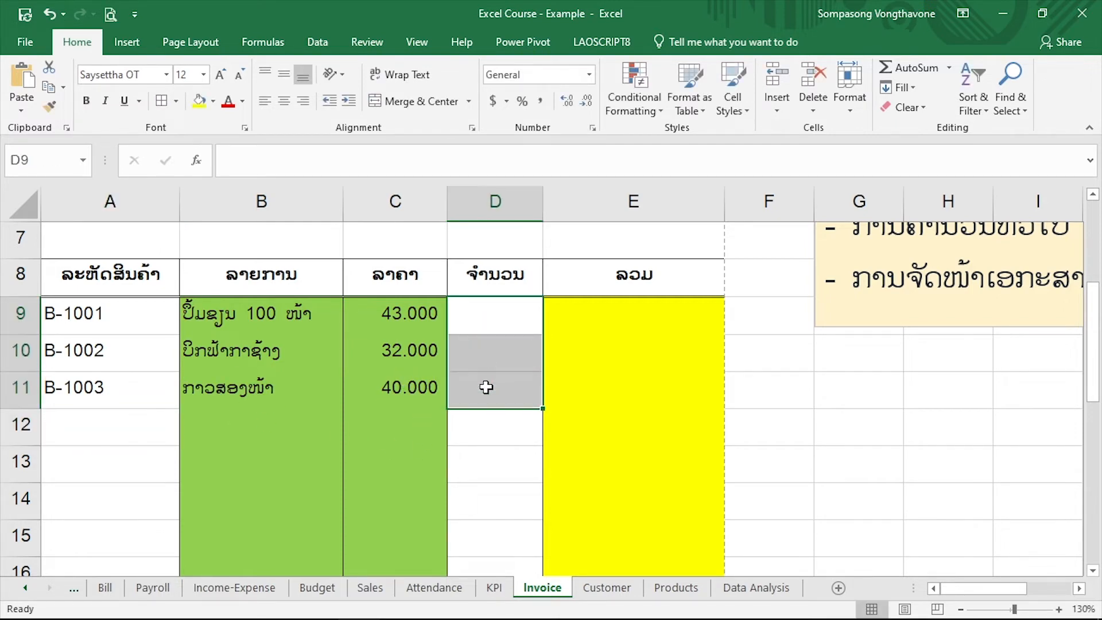
click(498, 312)
text(2)
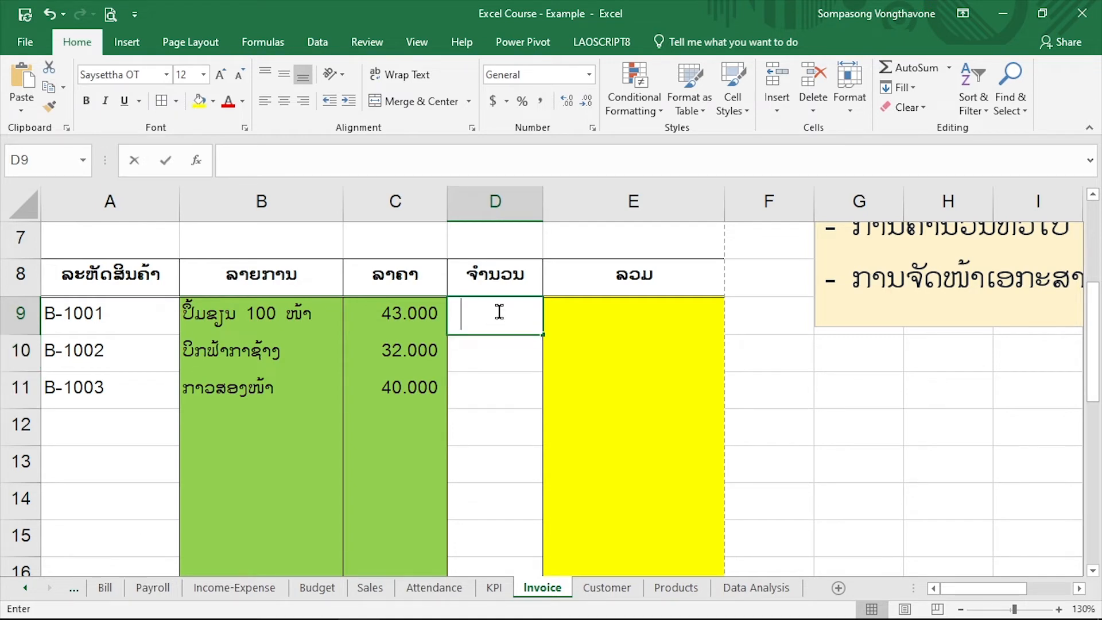
key(Return)
text(3)
key(Return)
text(4)
key(Return)
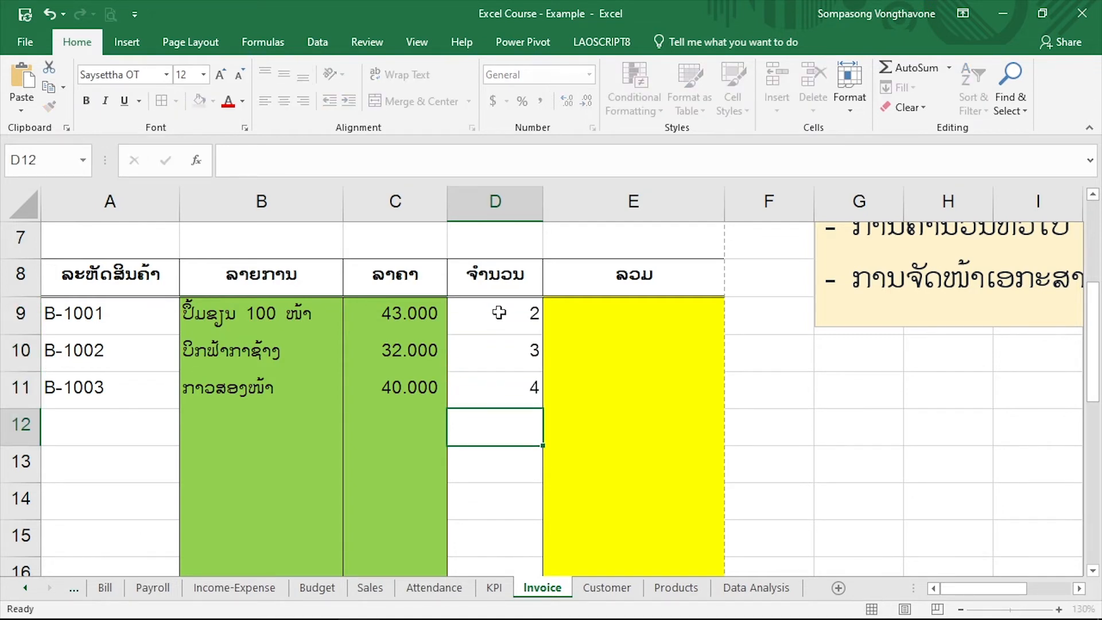
drag(499, 312, 499, 381)
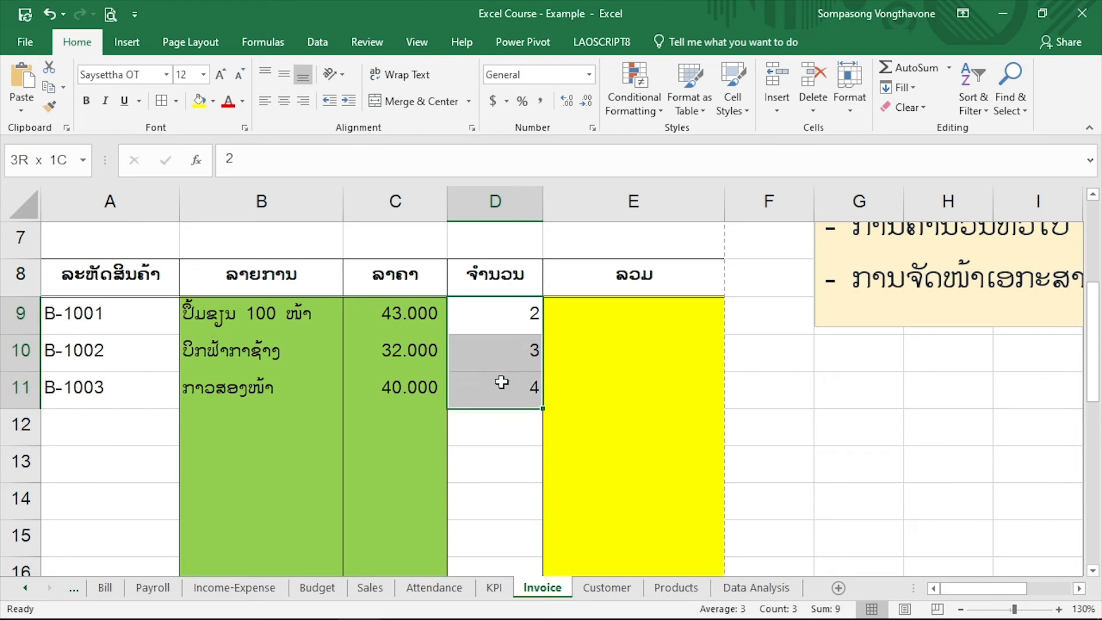
click(283, 101)
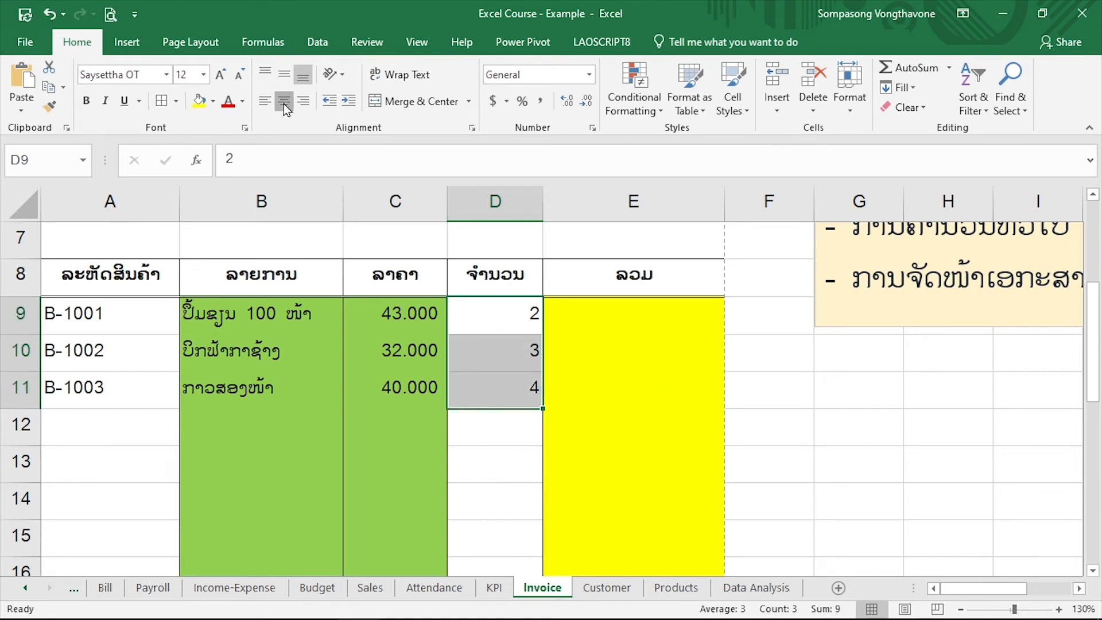
Enter the formula =C9*D9 in E9 to multiply the first item's price by its quantity
click(616, 313)
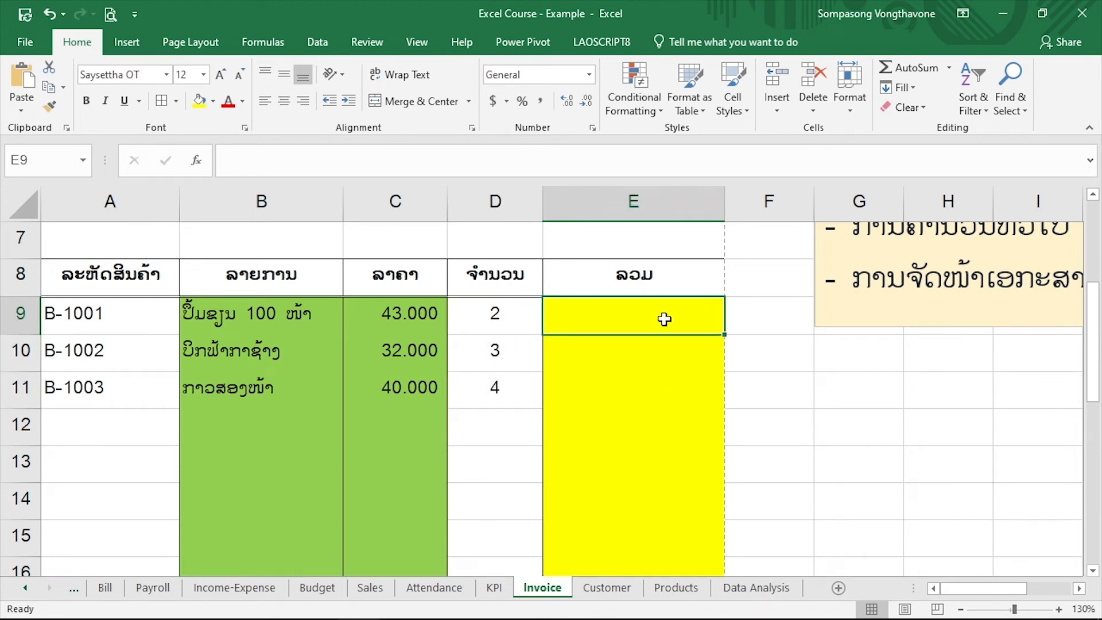
text(=)
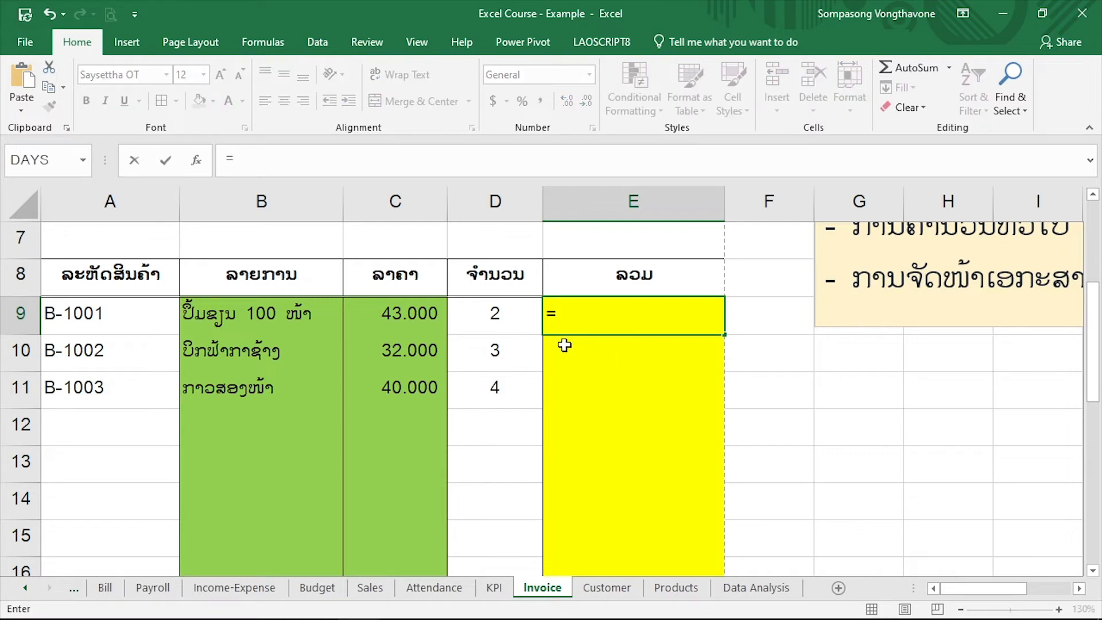
click(408, 308)
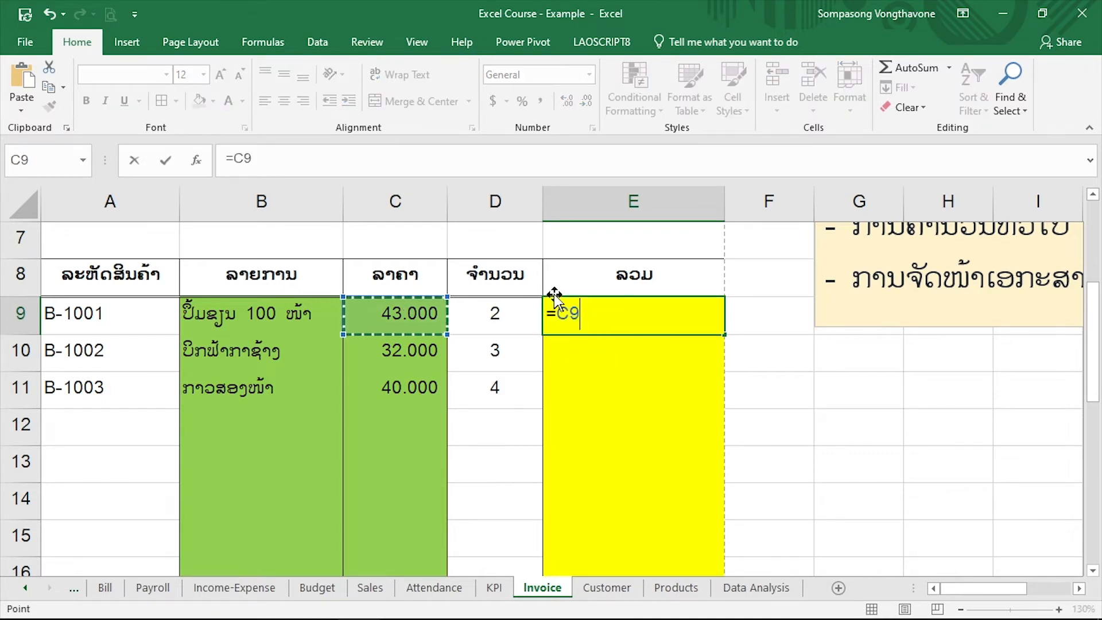
text(*)
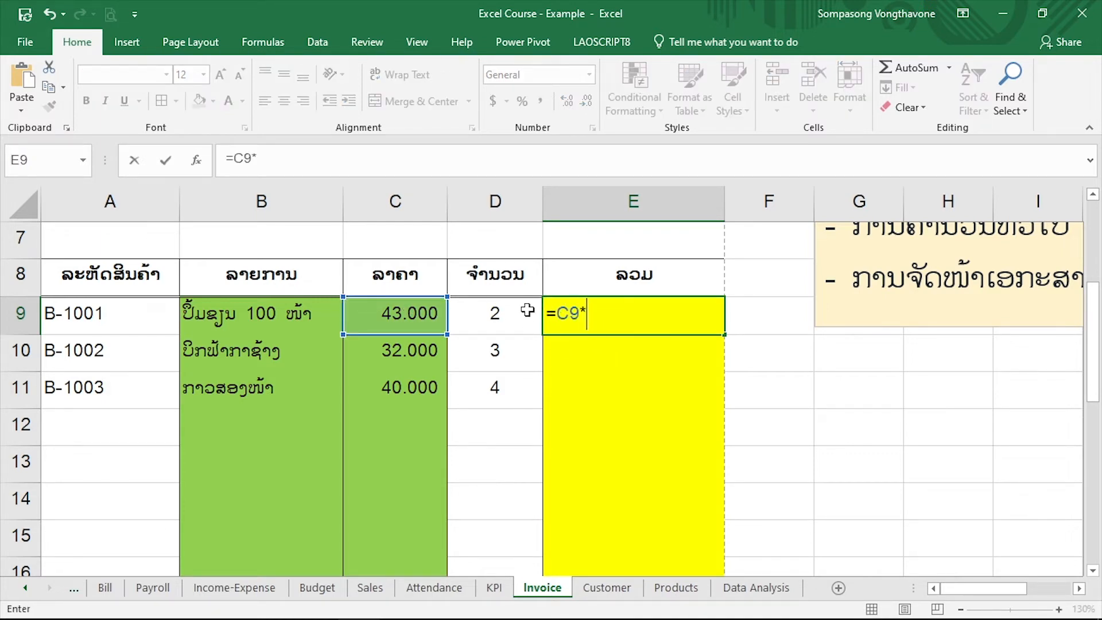
click(531, 310)
key(Return)
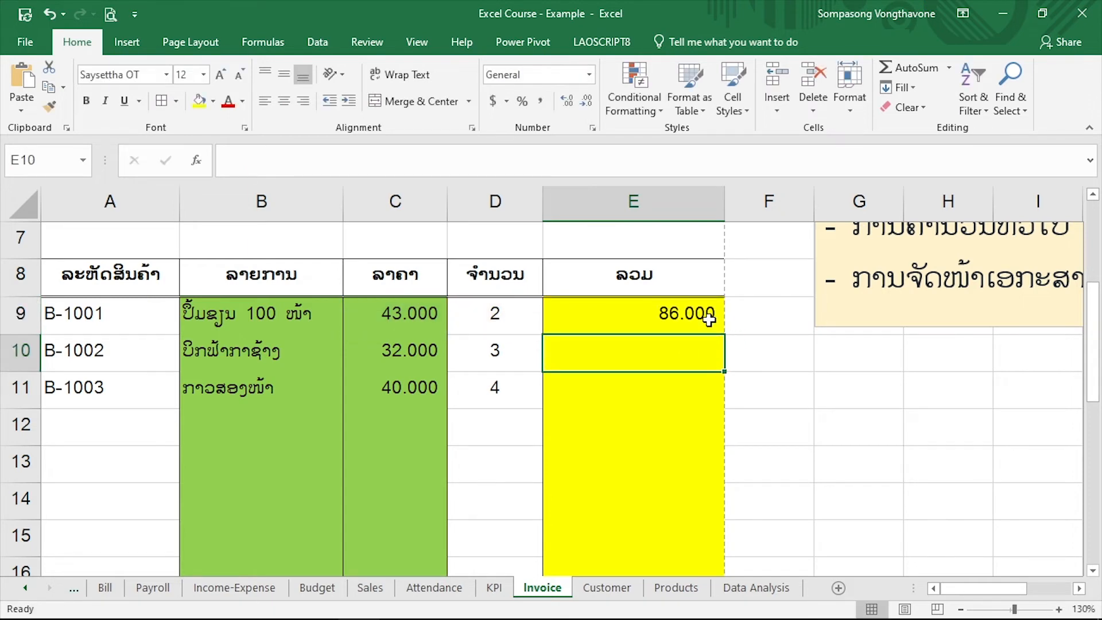
Copy the multiplication formula from E9 down through E20
click(709, 314)
drag(727, 339, 691, 448)
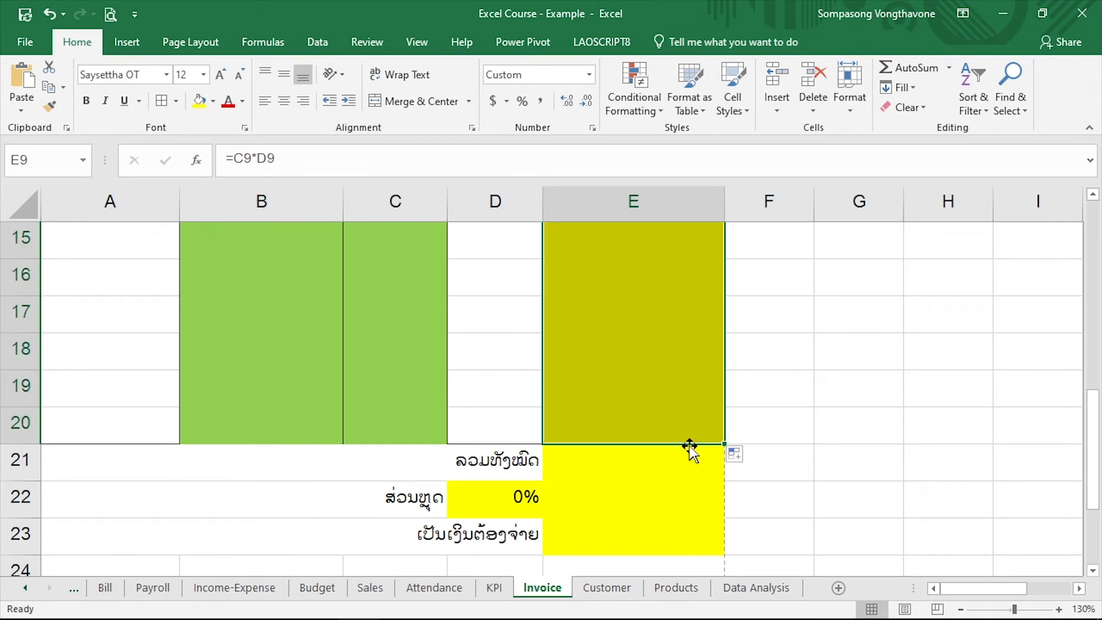
scroll(686, 372, up, 2)
scroll(686, 372, up, 1)
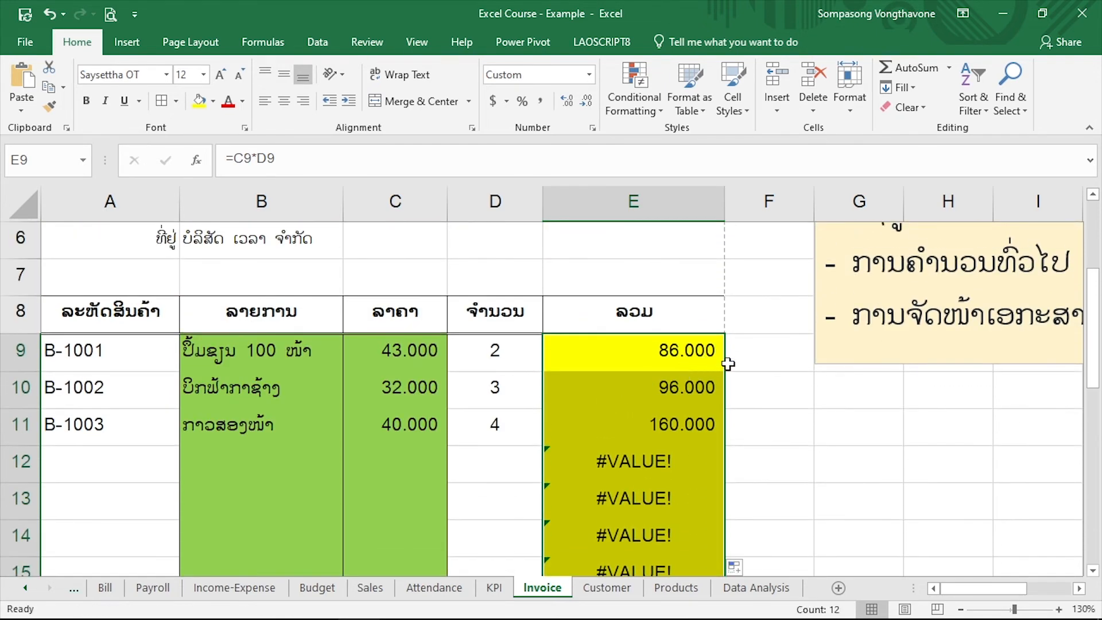
scroll(686, 408, down, 1)
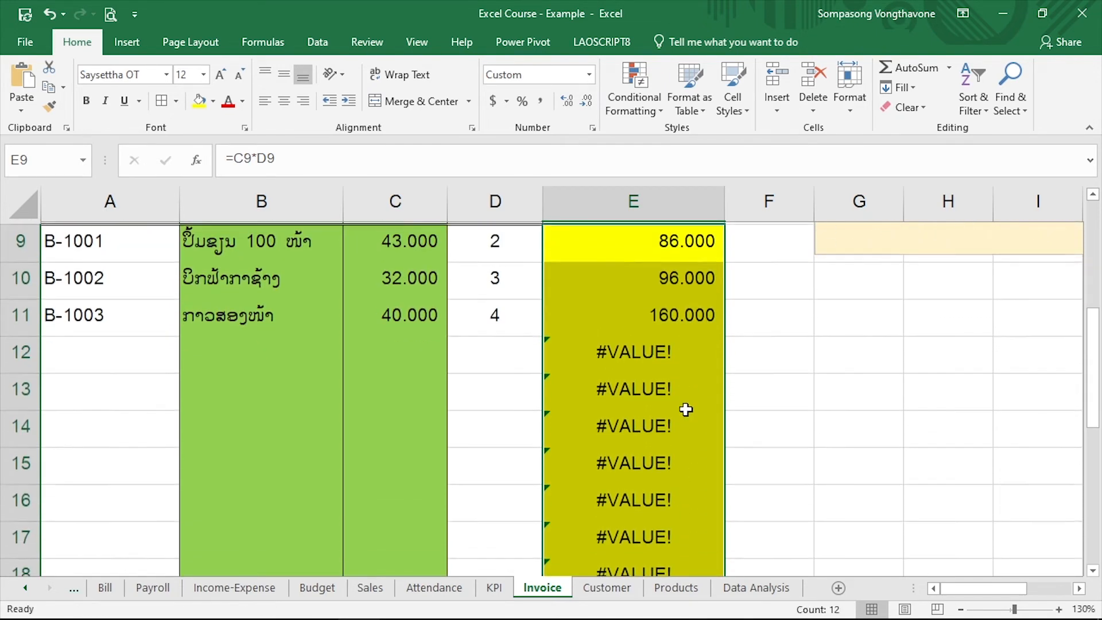
Examine the copied total formulas in the empty item rows and the cells in columns C and D they refer to
click(675, 342)
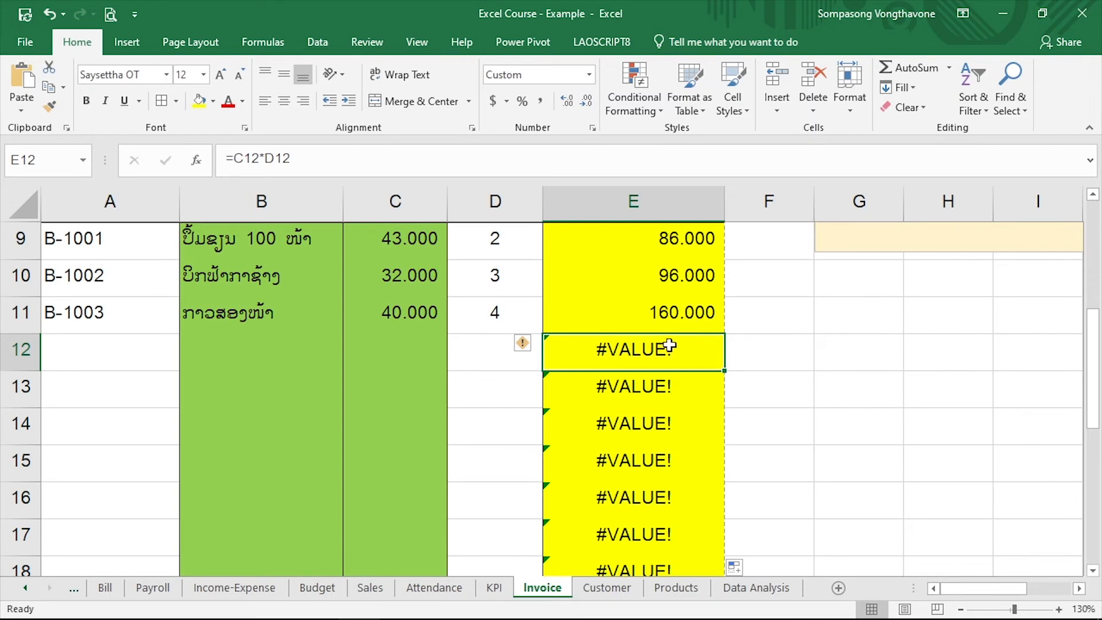
drag(473, 346, 391, 354)
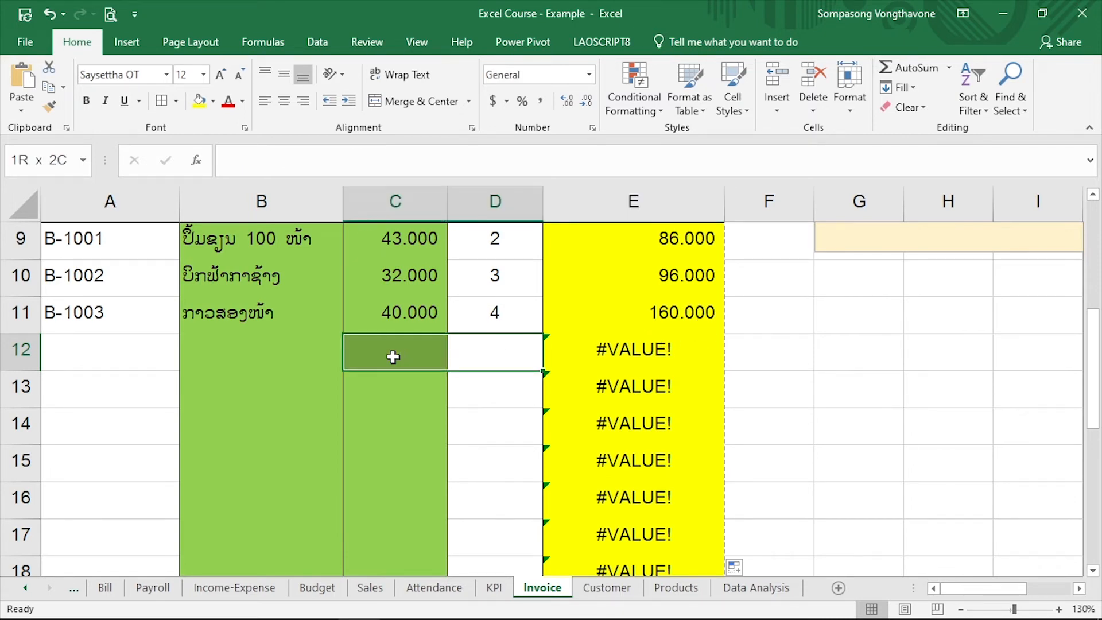
click(677, 355)
scroll(677, 354, down, 3)
click(659, 291)
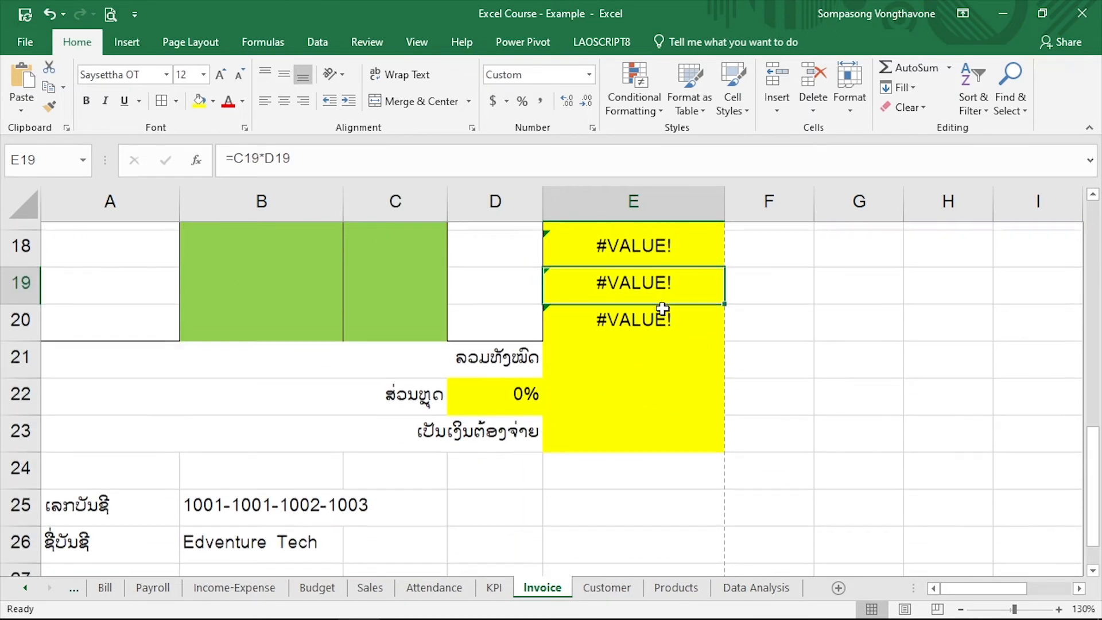
scroll(661, 310, up, 2)
scroll(663, 309, up, 1)
click(646, 271)
scroll(652, 273, up, 1)
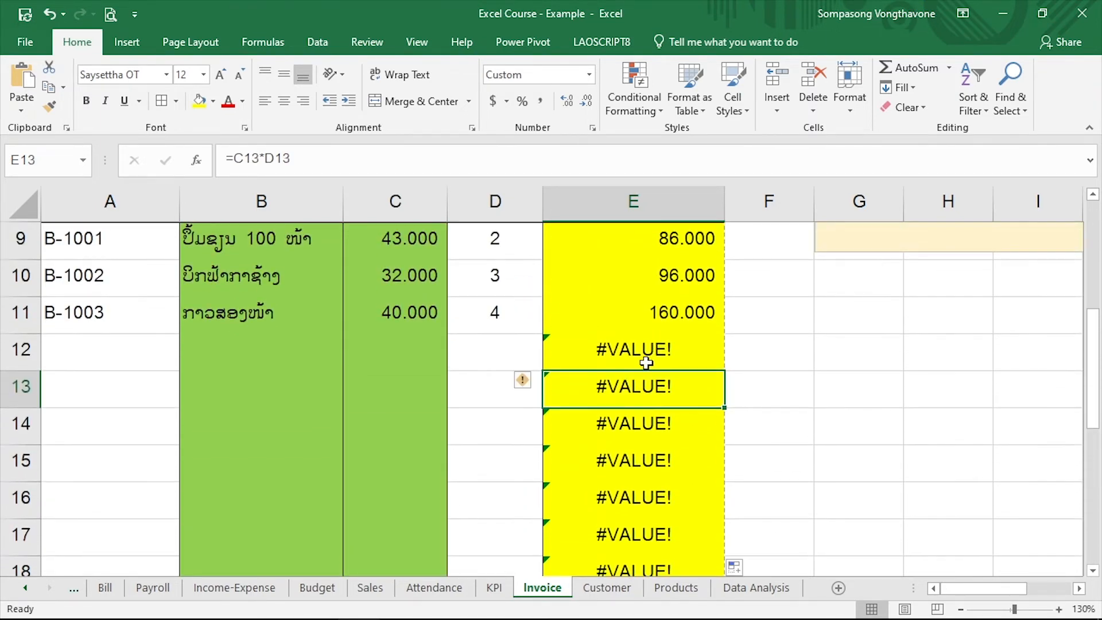
click(669, 336)
scroll(670, 336, up, 2)
scroll(551, 411, down, 1)
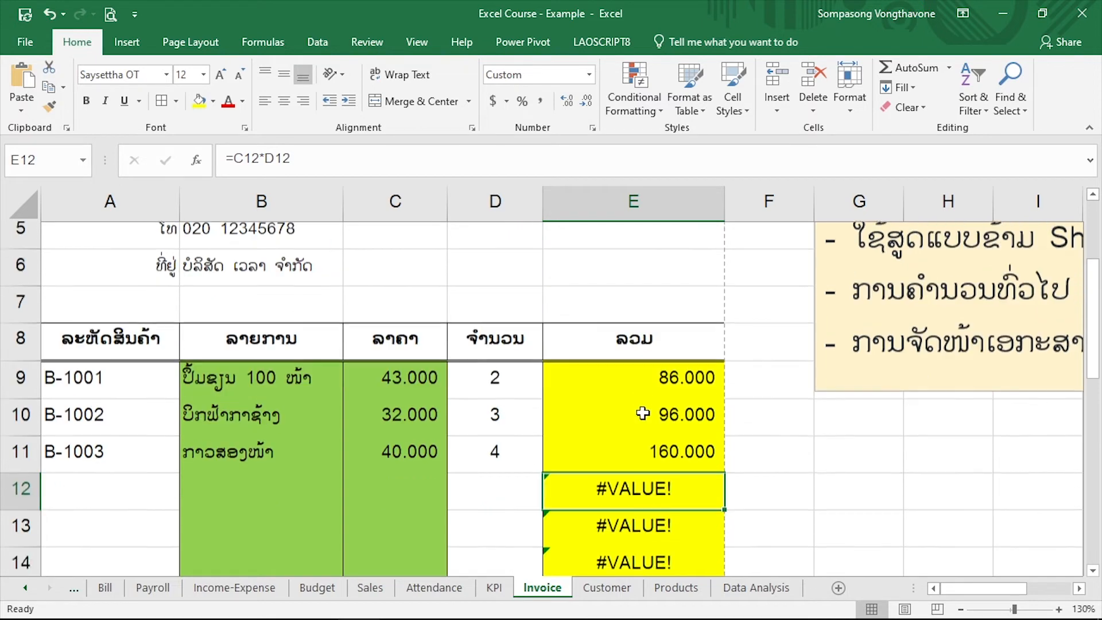
click(619, 359)
Clear the copied formulas from E10:E20, keeping only the formula in E9
click(632, 384)
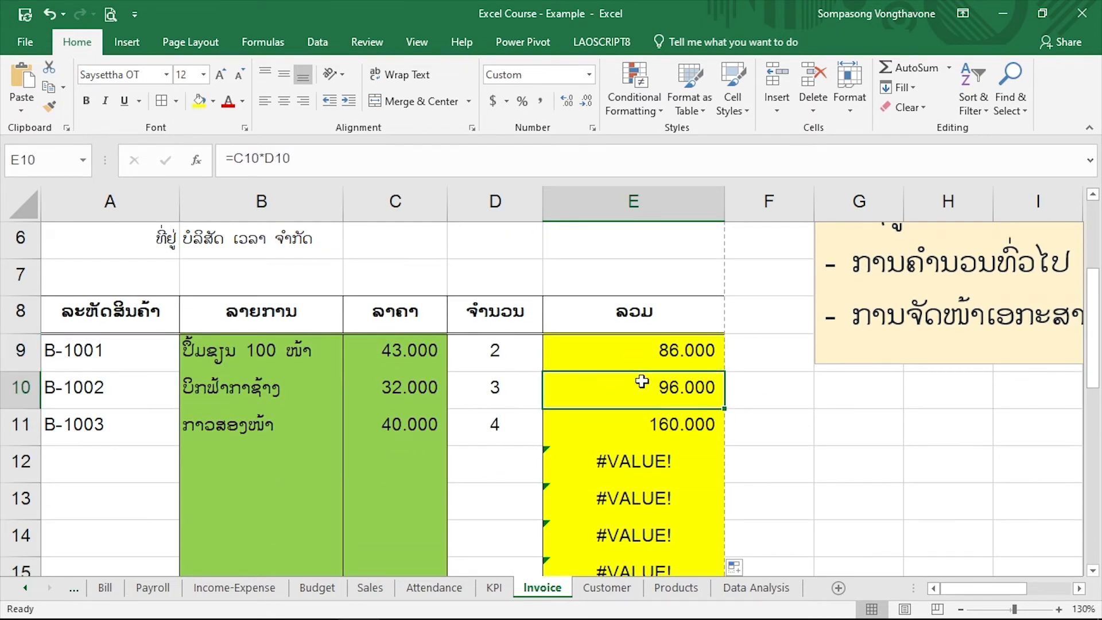
scroll(639, 381, down, 4)
shift+click(652, 305)
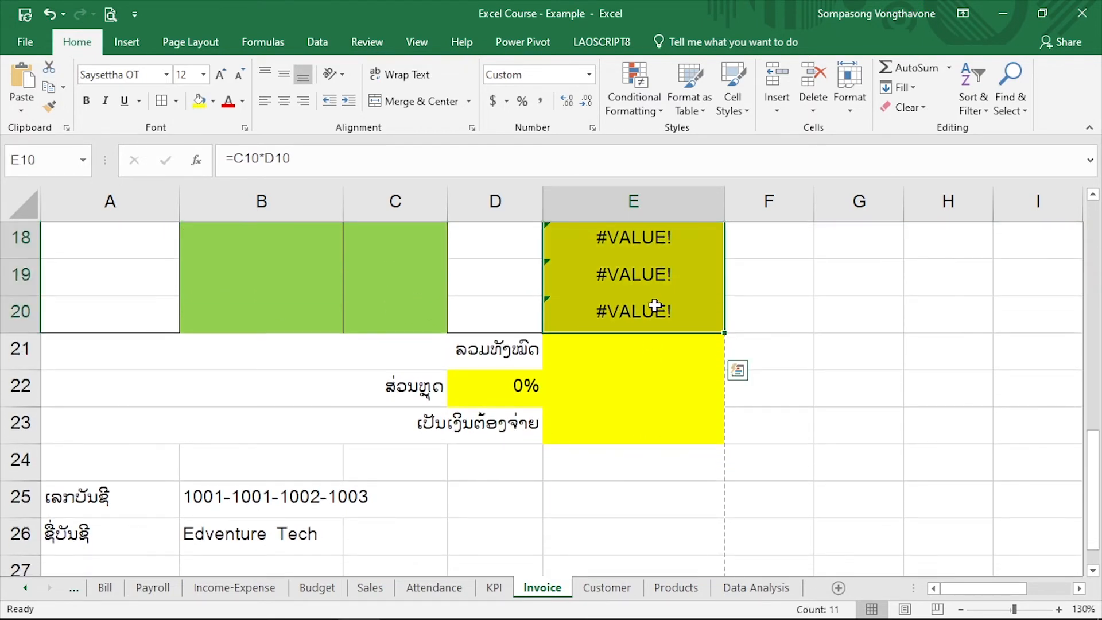
key(Delete)
scroll(605, 469, up, 5)
Insert an IF function before C9*D9 in E9, with D9="" as its logical test, after checking the IF formula in B9
click(606, 469)
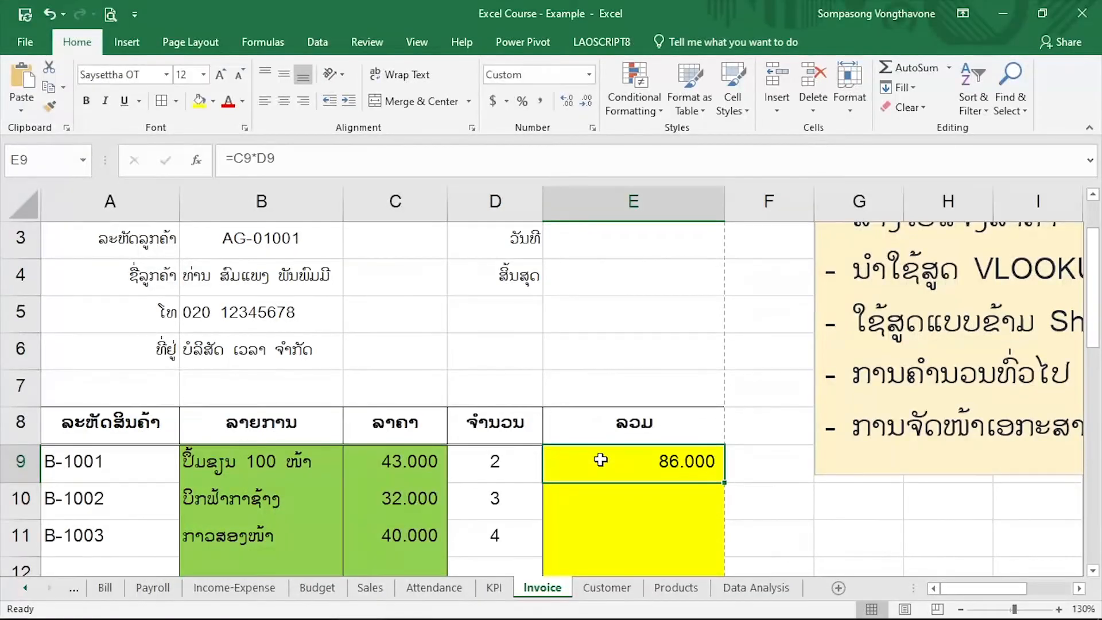
scroll(597, 459, down, 1)
click(212, 362)
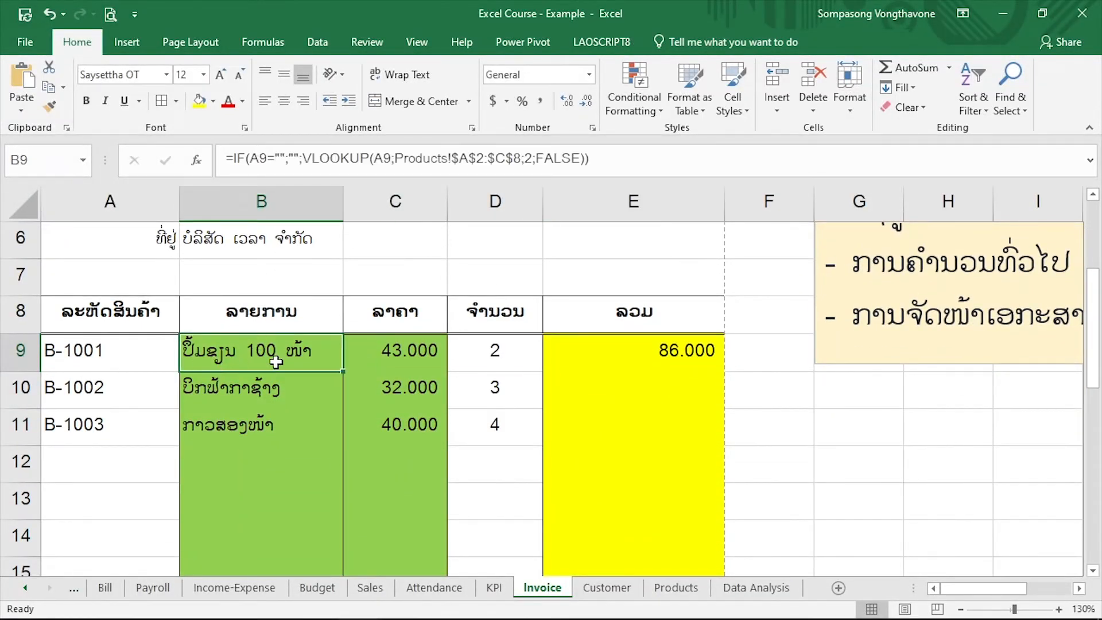
click(579, 361)
double_click(581, 351)
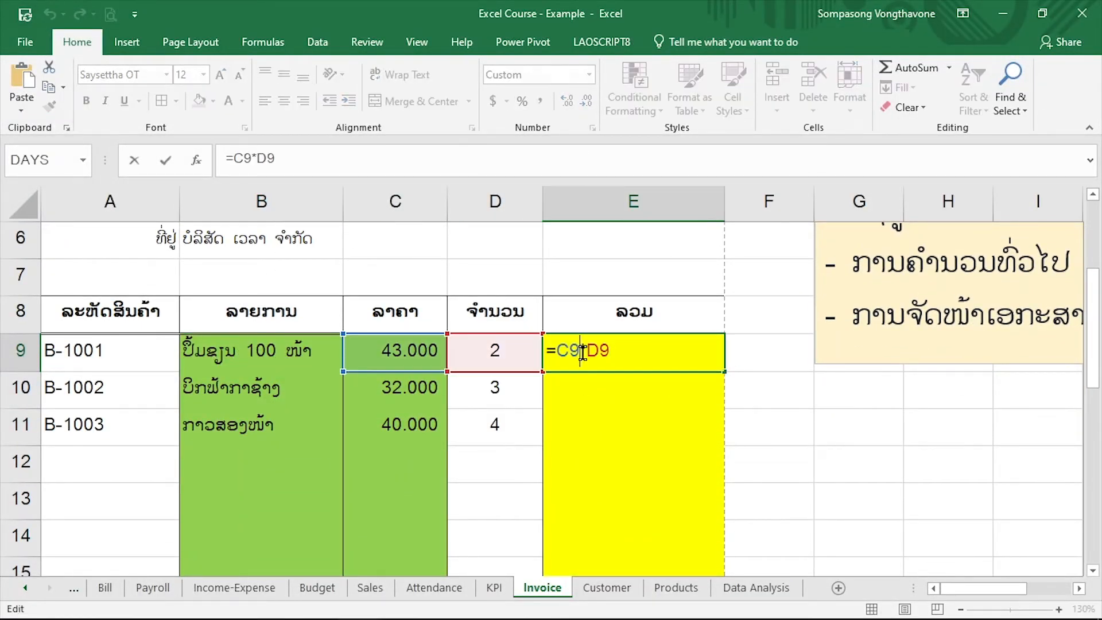
drag(558, 350, 658, 350)
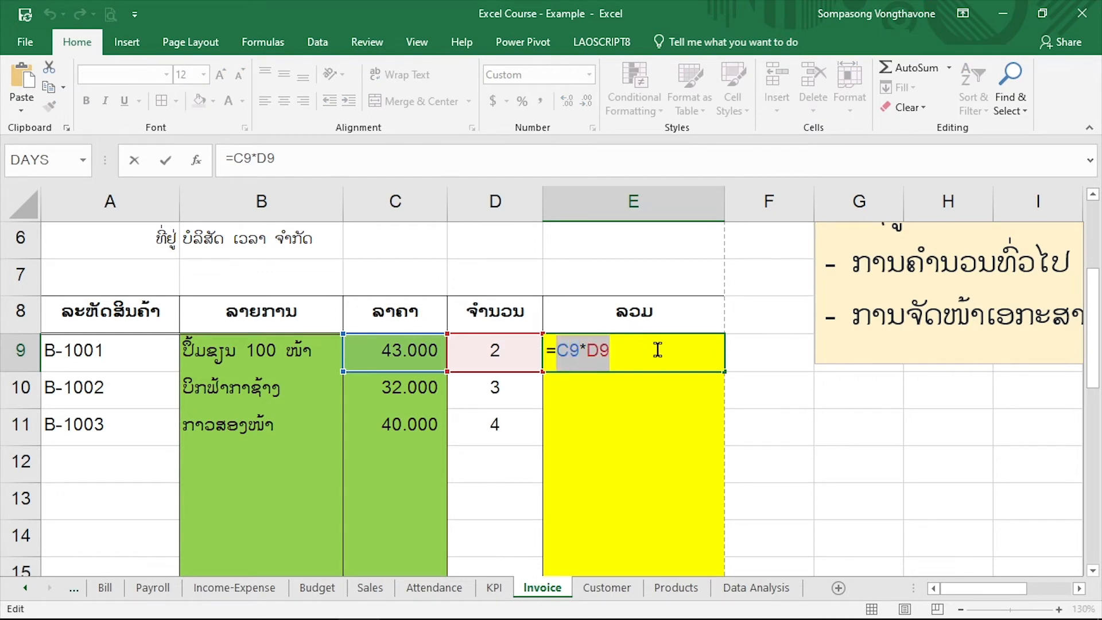
key(Left)
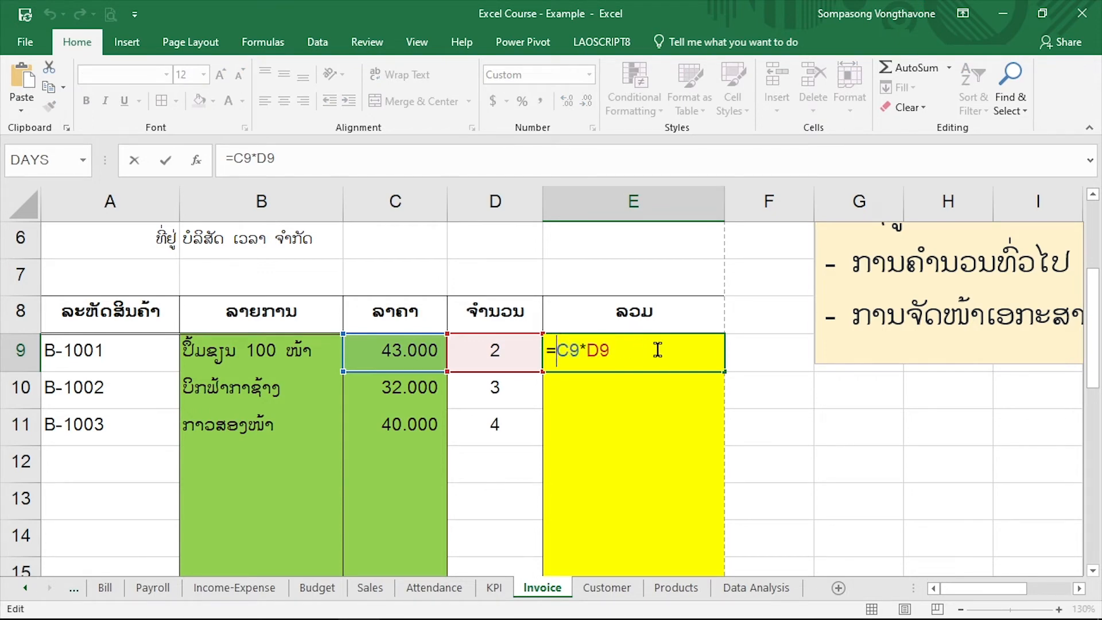
text(IF()
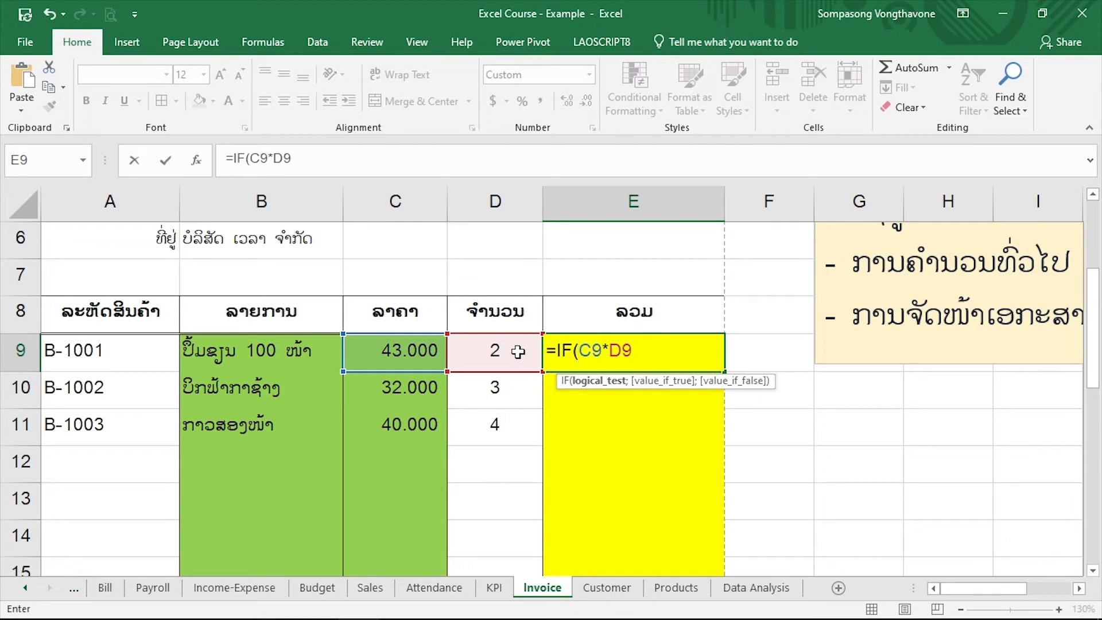
click(500, 353)
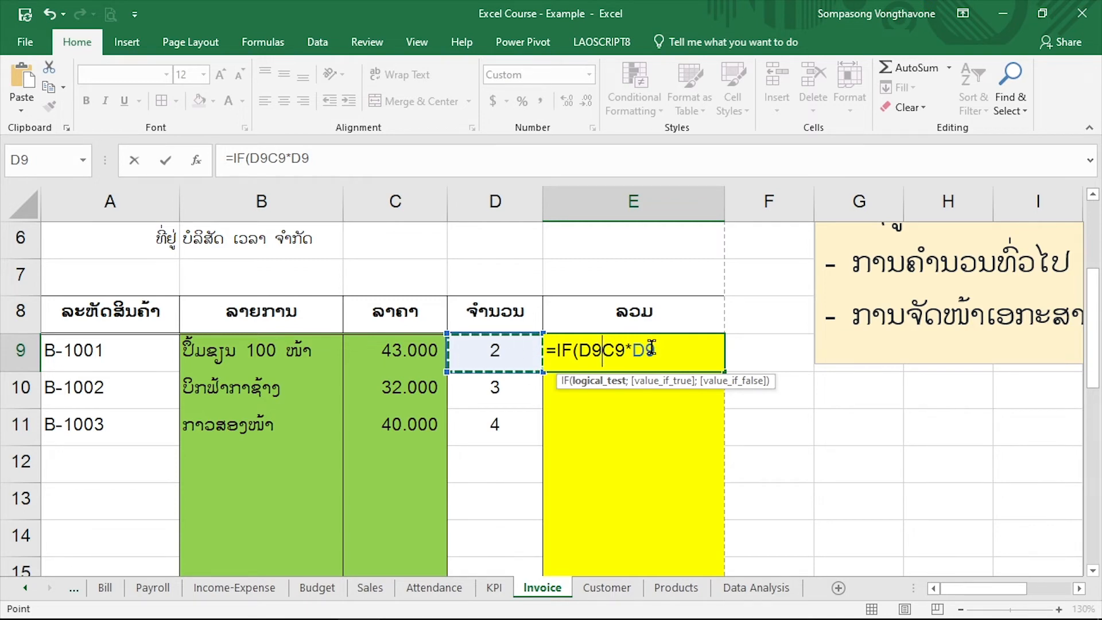
text(=="")
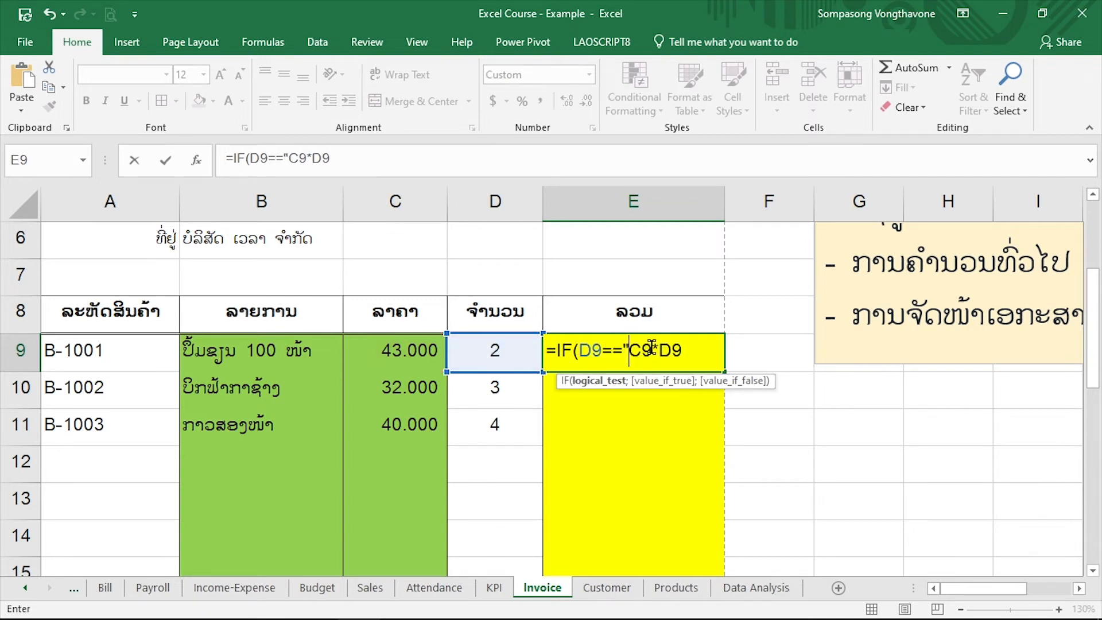
key(BackSpace)
key(BackSpace)
key(BackSpace)
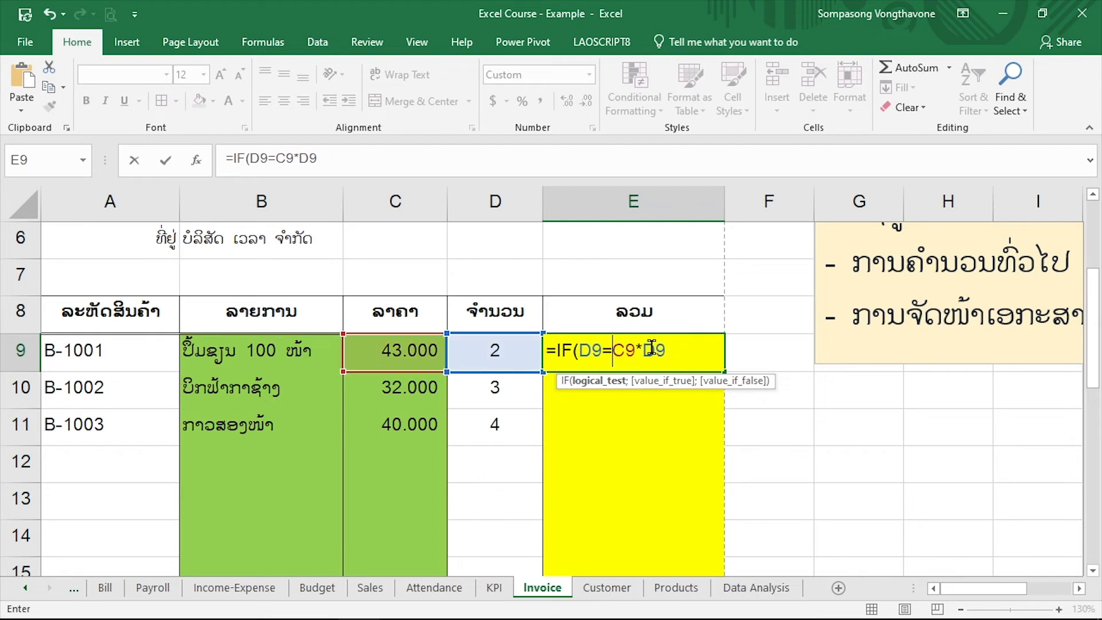
text("")
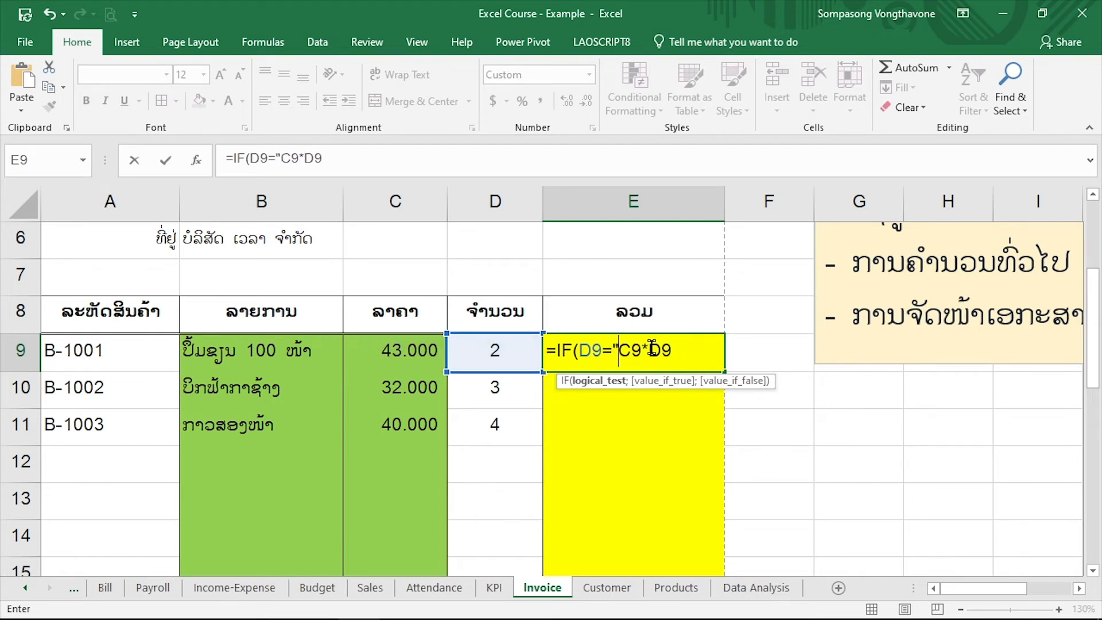
text(;)
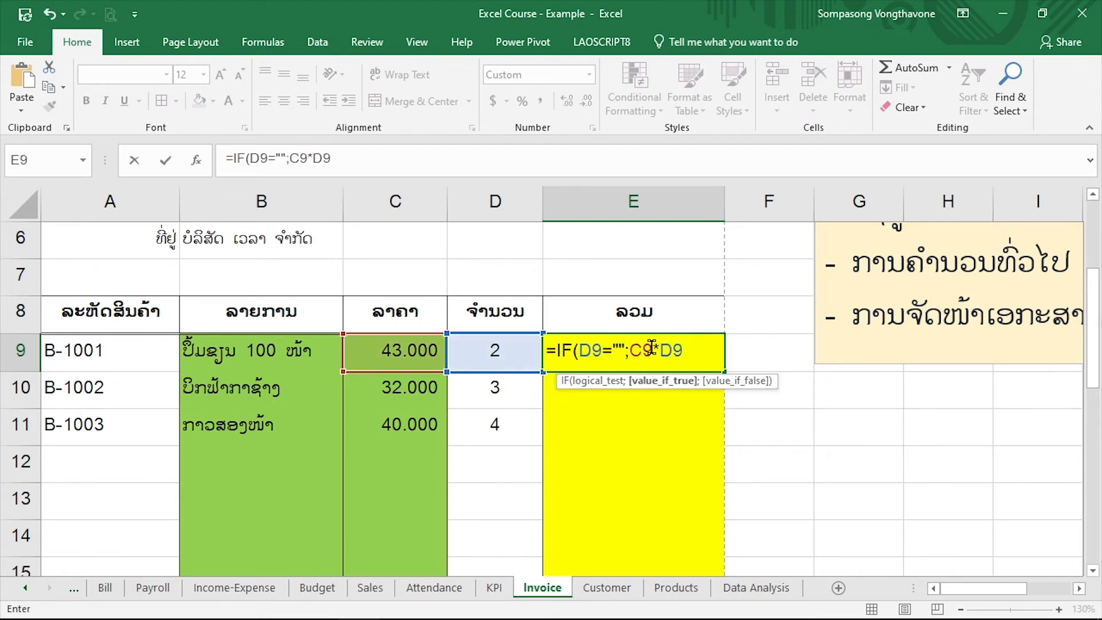
text("")
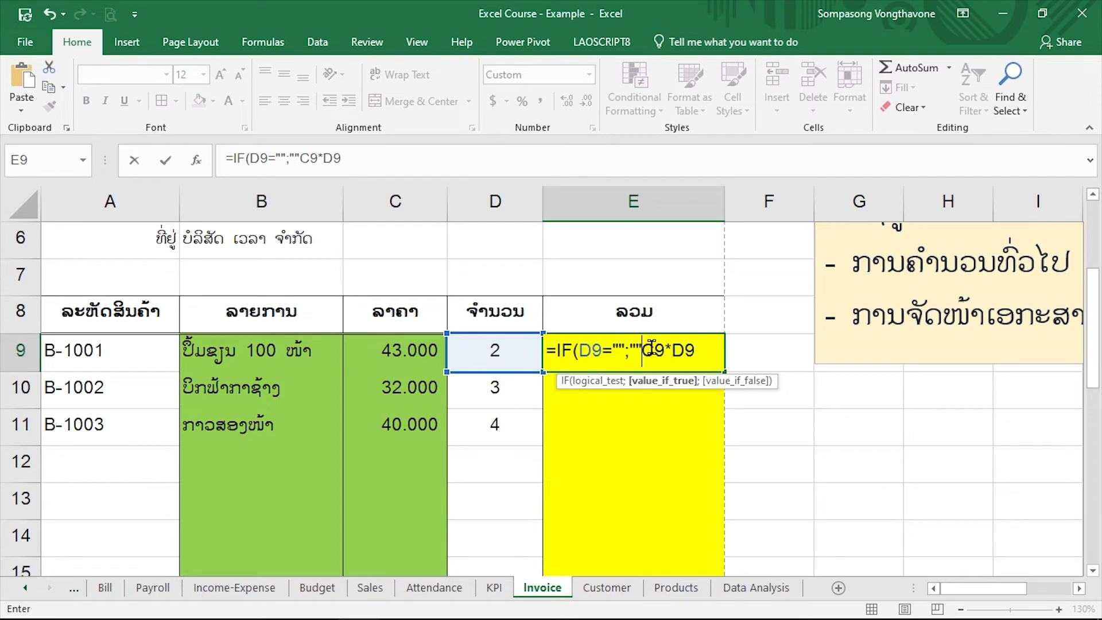
text(;)
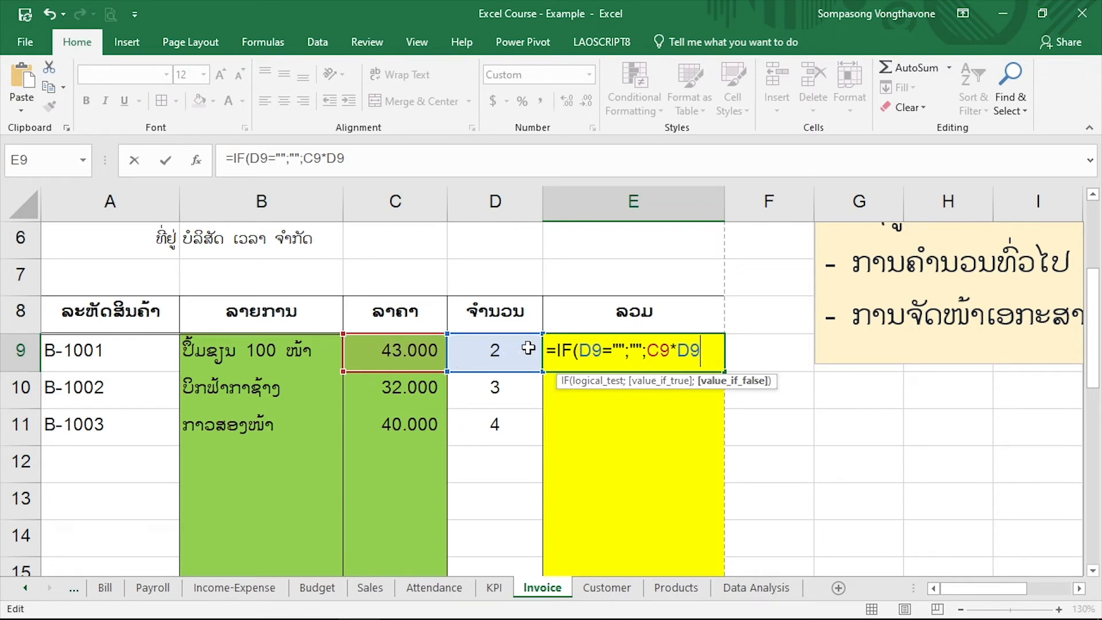
Return "" when the test is true and C9*D9 otherwise, completing E9 as =IF(D9="";"";C9*D9)
text())
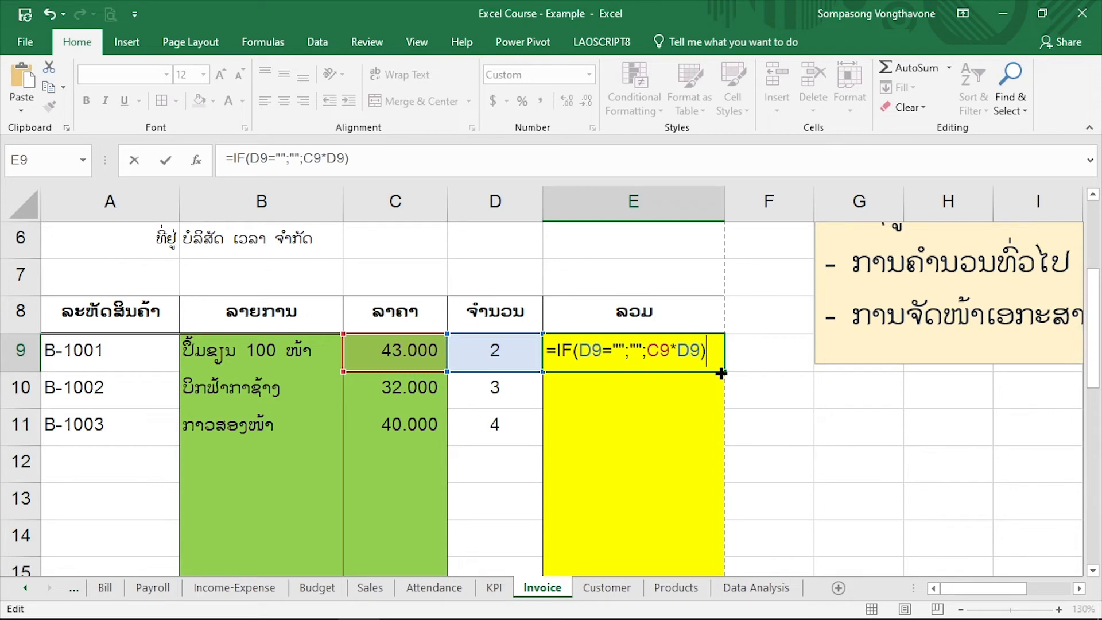
key(Return)
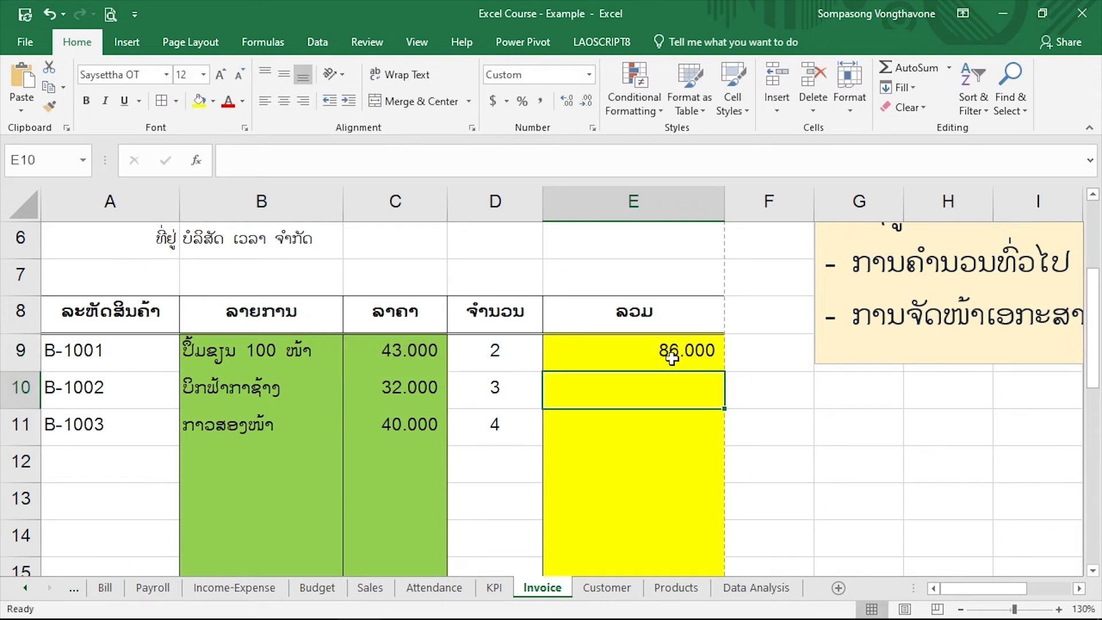
Fill the IF formula from E9 down through E20
click(720, 368)
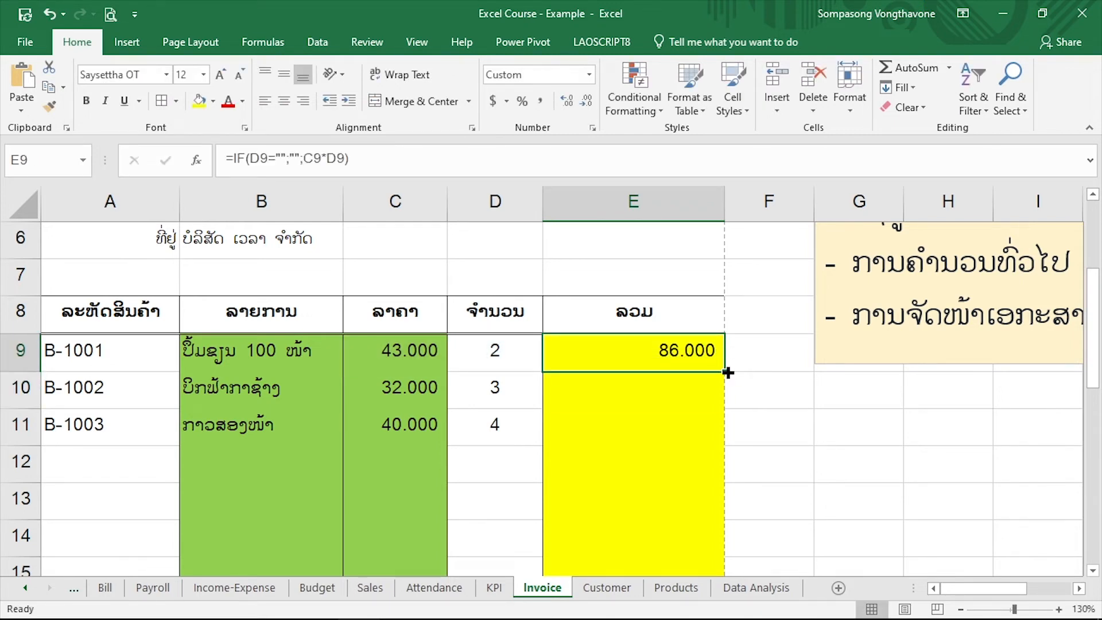
drag(728, 373, 696, 438)
scroll(761, 410, up, 3)
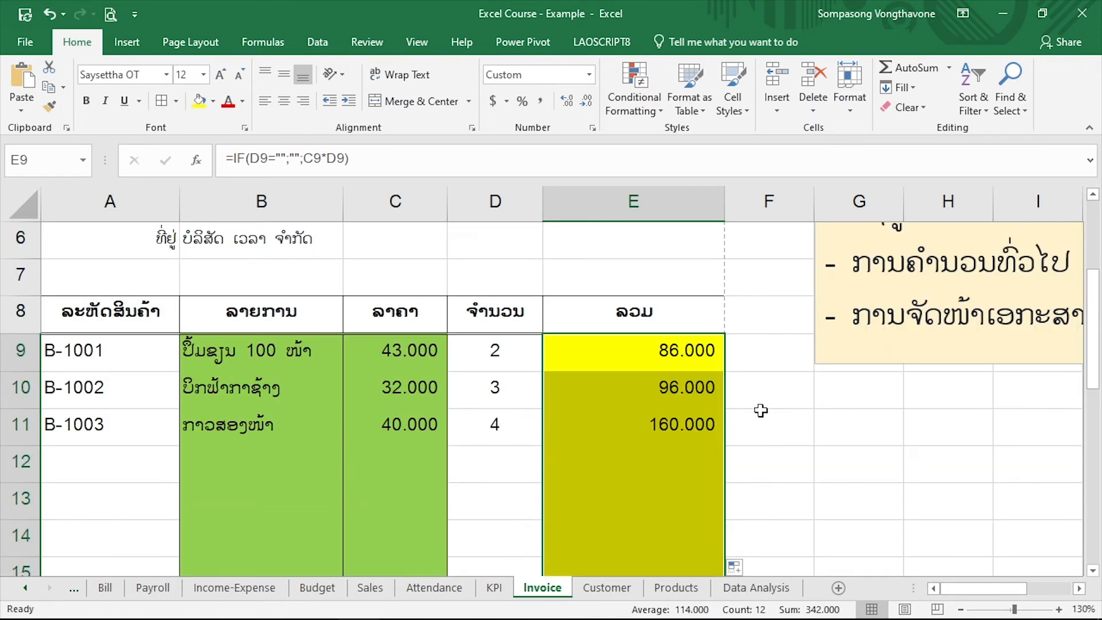
Check the filled total formulas in column E for both the empty and the completed item rows against their quantities
click(670, 410)
click(648, 466)
scroll(648, 466, down, 1)
click(631, 404)
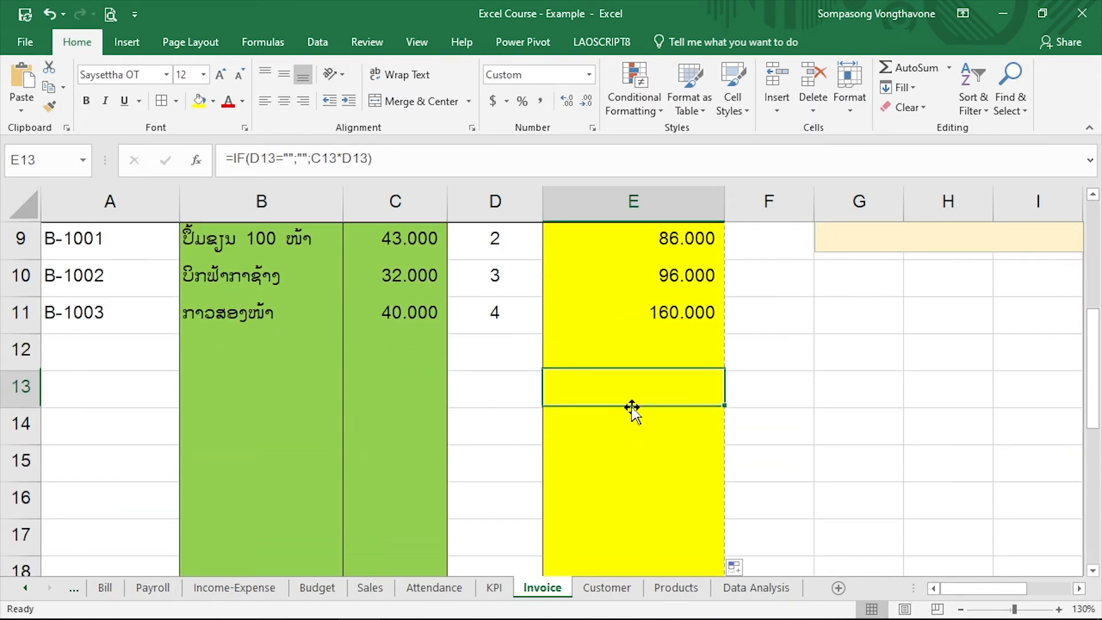
click(634, 460)
click(635, 491)
click(628, 353)
click(631, 309)
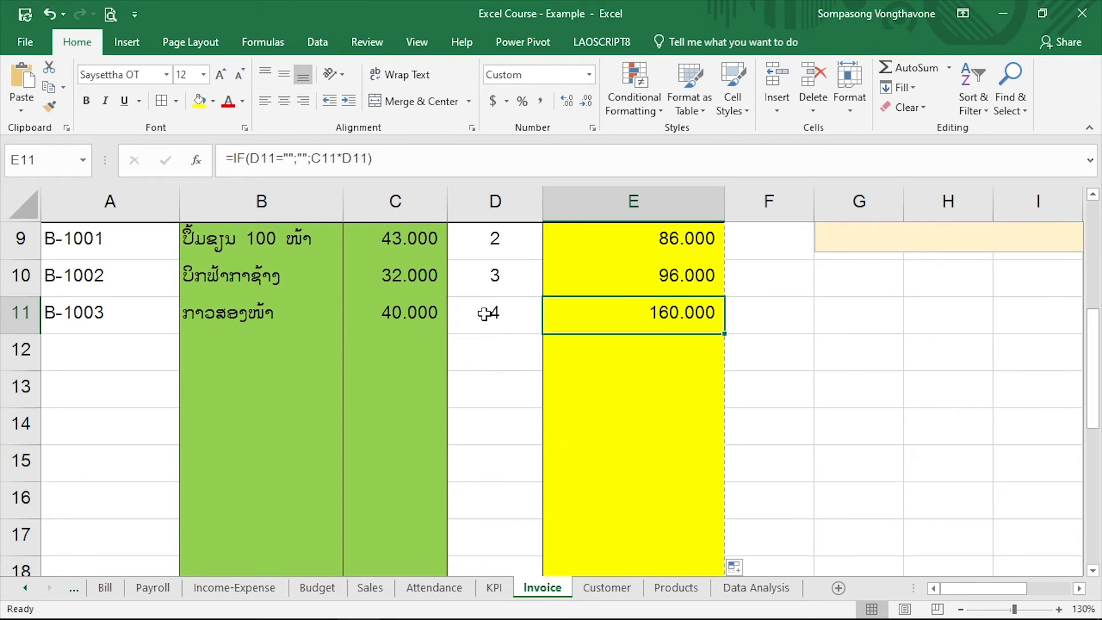
scroll(488, 315, up, 2)
click(504, 386)
scroll(509, 516, down, 1)
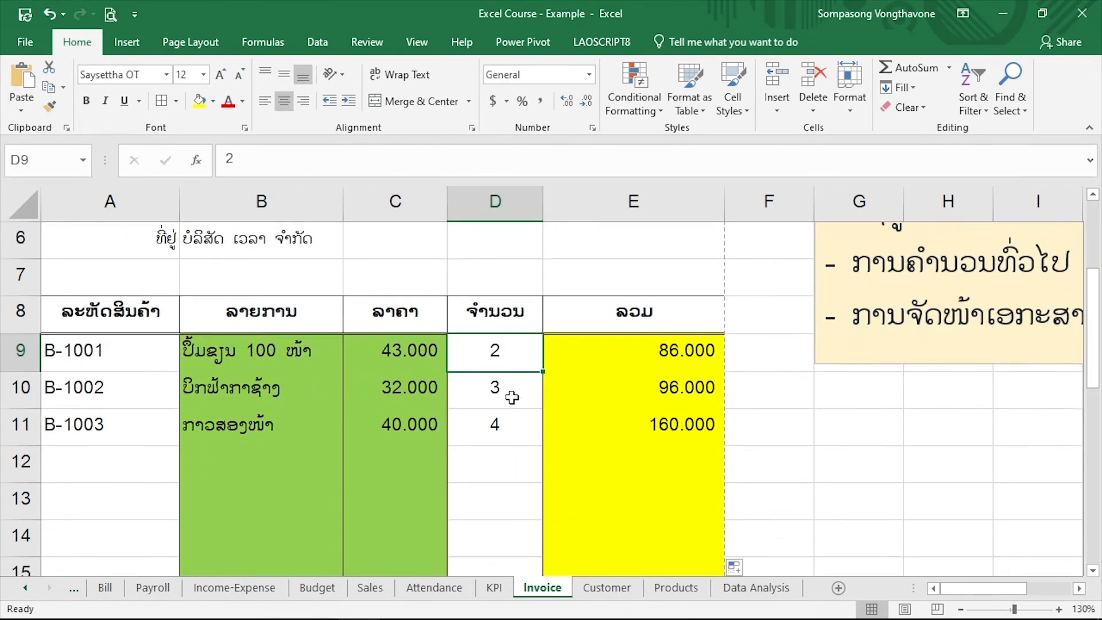
Test the total formula in E9 by clearing the quantity in D9 and entering 5 instead
key(Delete)
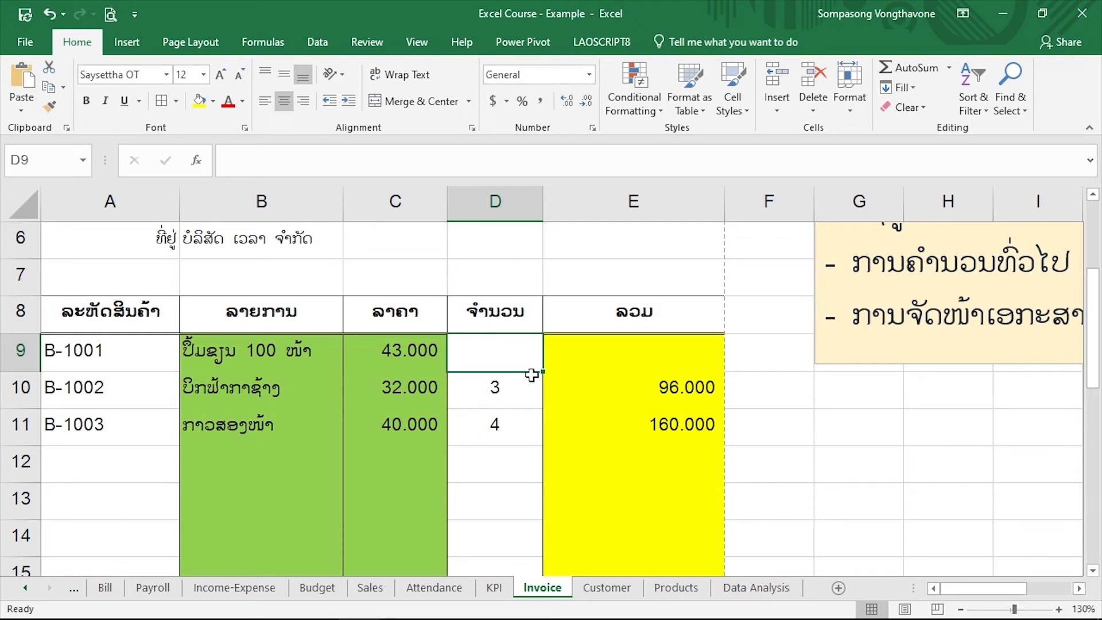
click(579, 362)
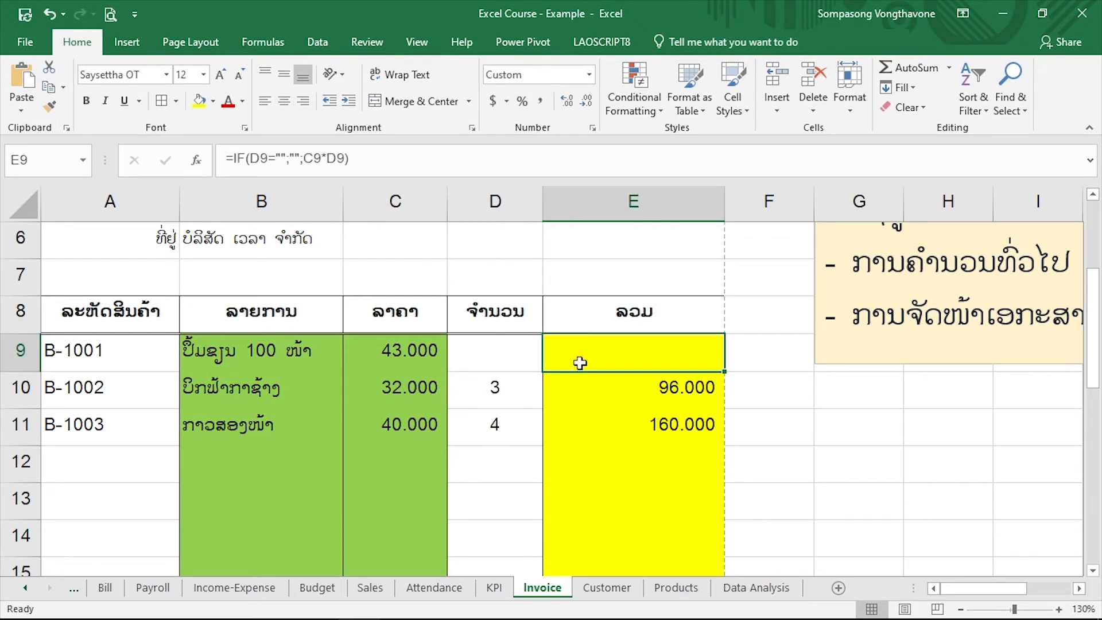
click(527, 352)
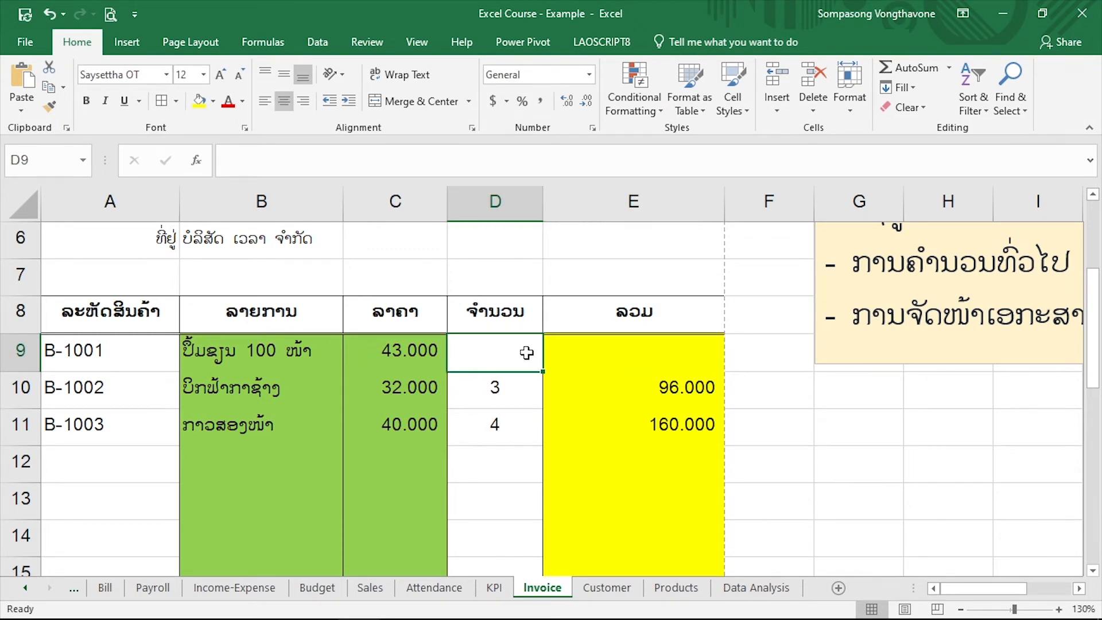
text(5)
key(Return)
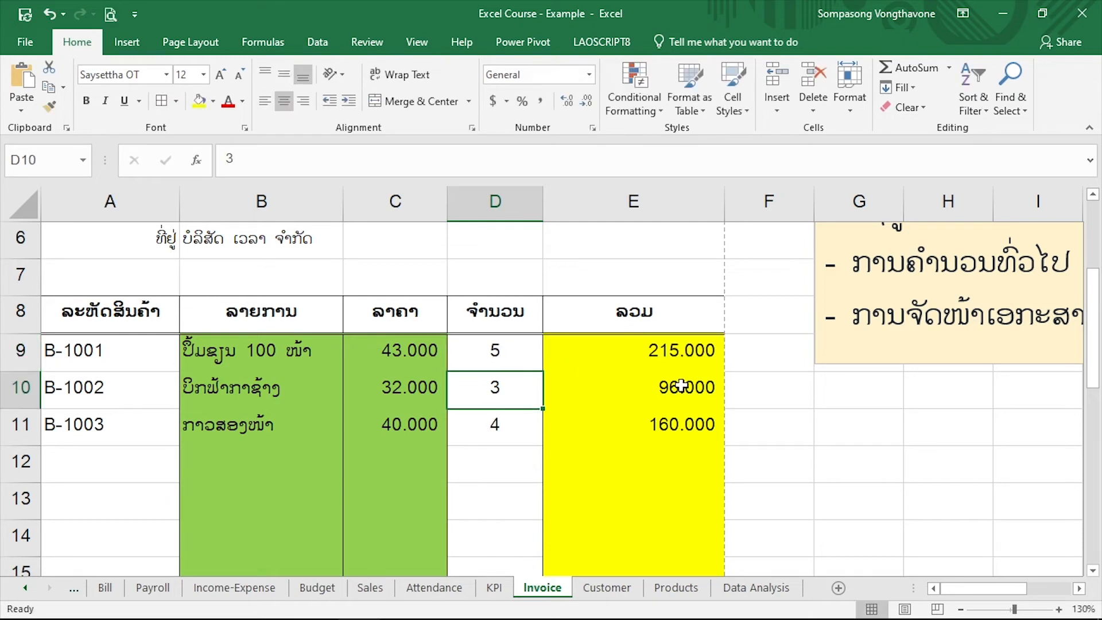
click(693, 347)
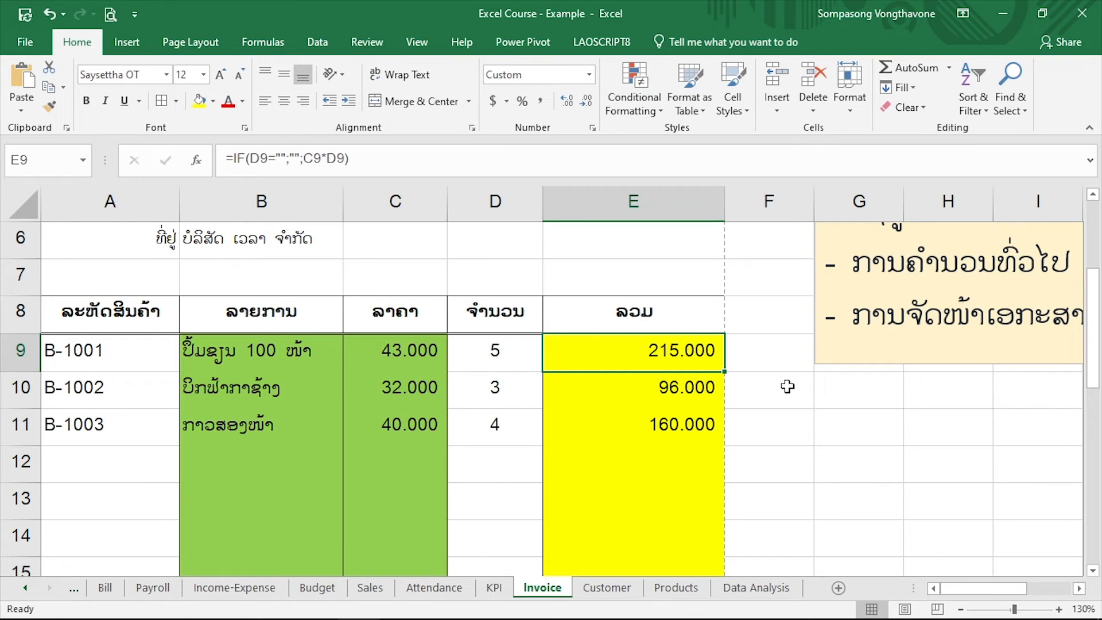
Sum the line totals E9:E20 in the grand total cell E21 with the SUM function
scroll(631, 354, down, 4)
click(632, 354)
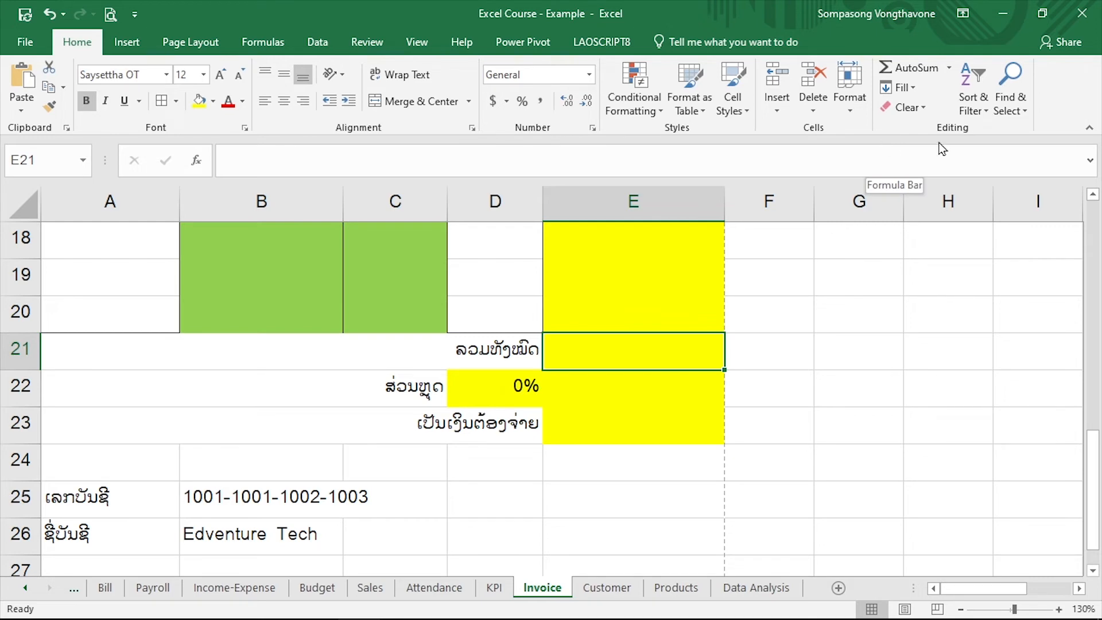
click(915, 70)
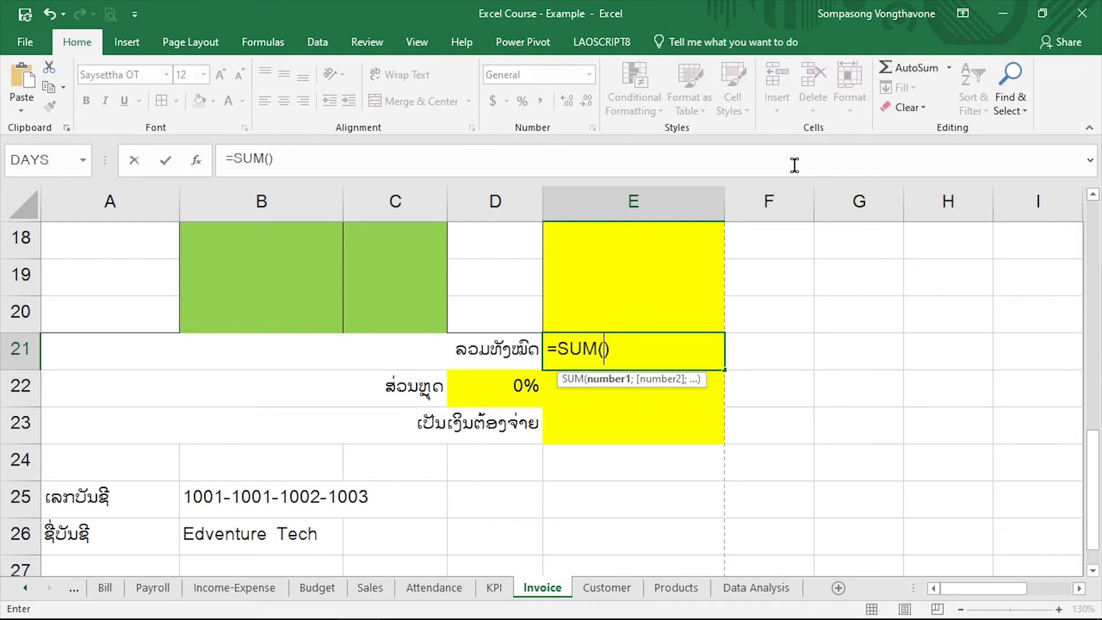
scroll(635, 329, up, 4)
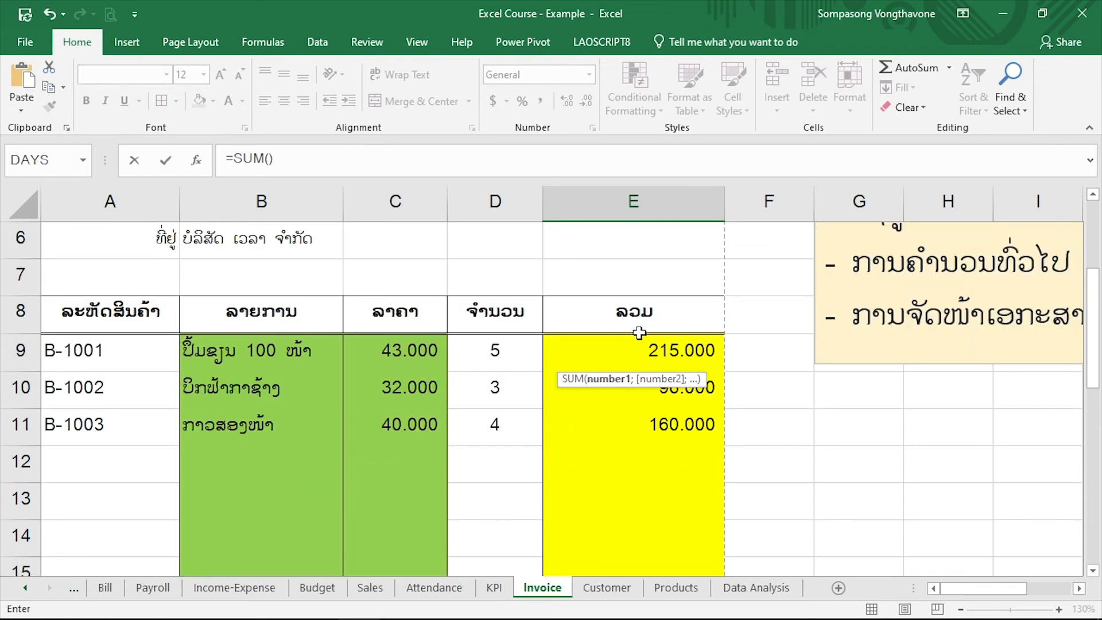
drag(638, 343, 626, 608)
drag(629, 527, 634, 528)
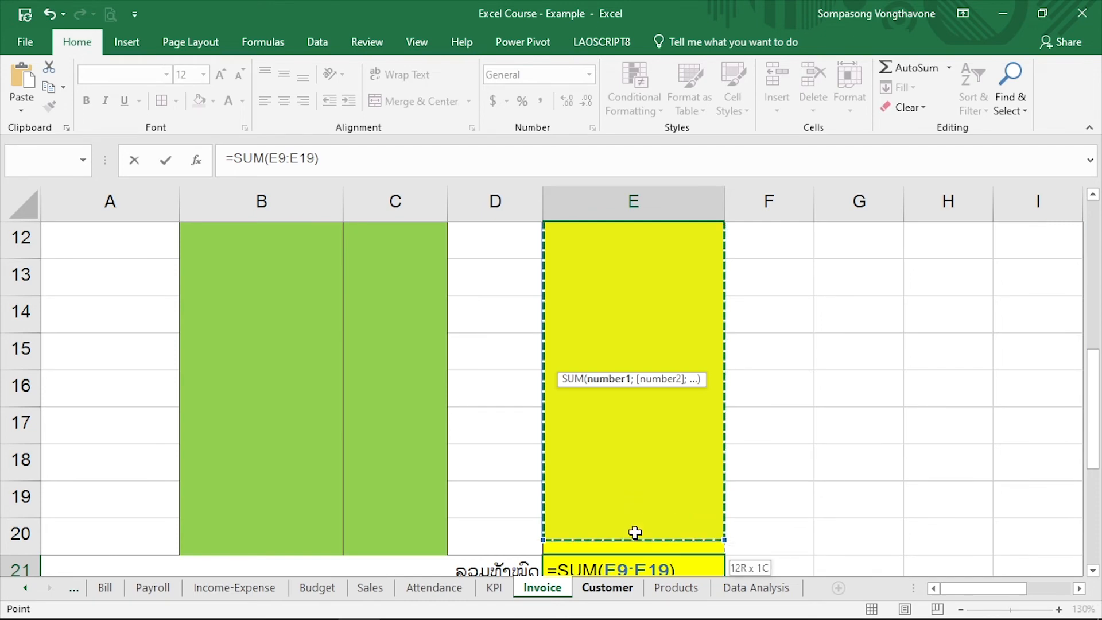
scroll(699, 459, down, 2)
key(Return)
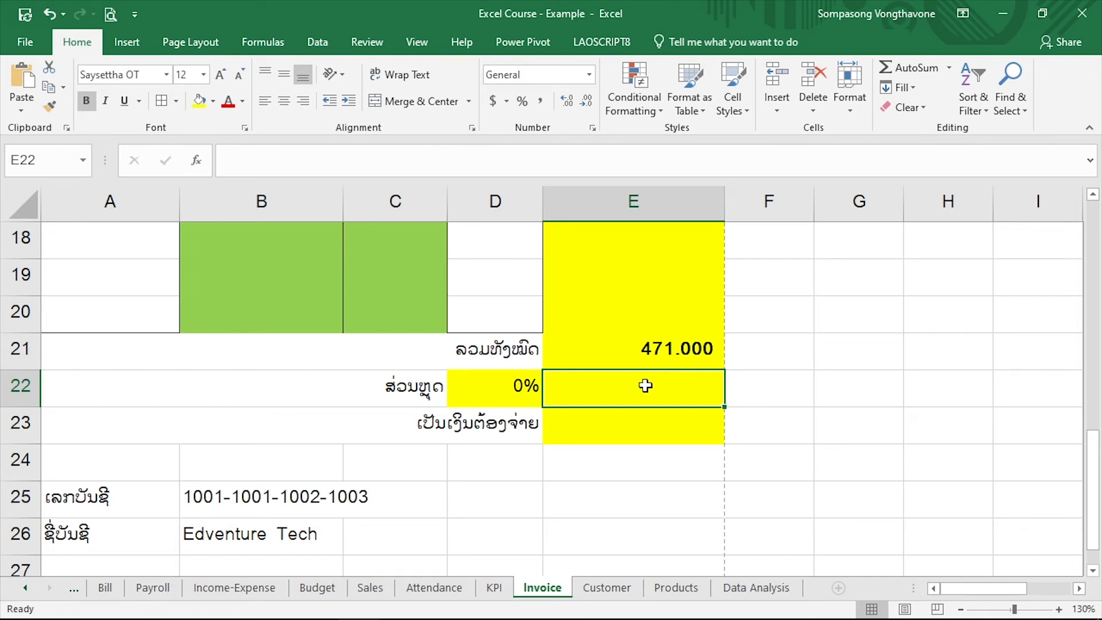
Calculate the discount amount in E22 with the formula =E21*D22 and review the result
text(=)
click(678, 347)
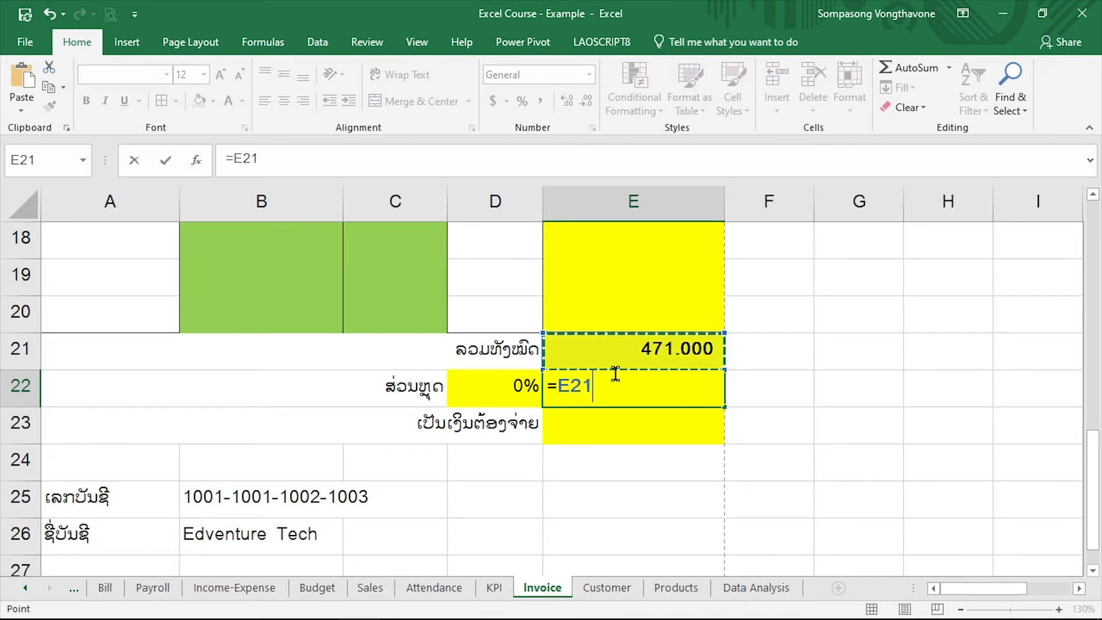
text(*)
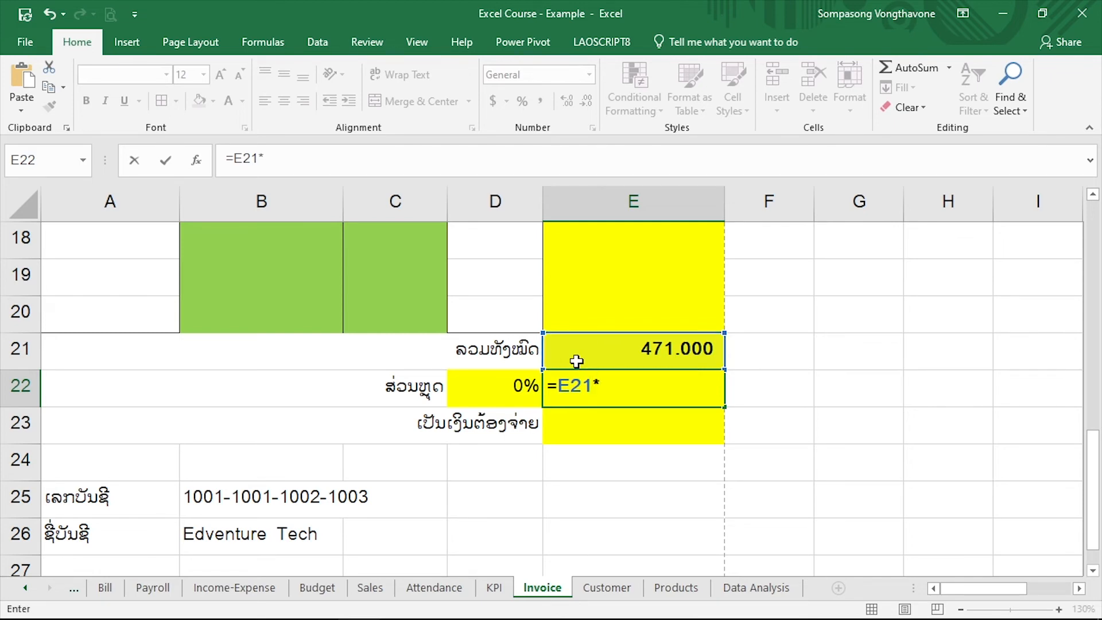
click(516, 386)
key(Return)
click(651, 392)
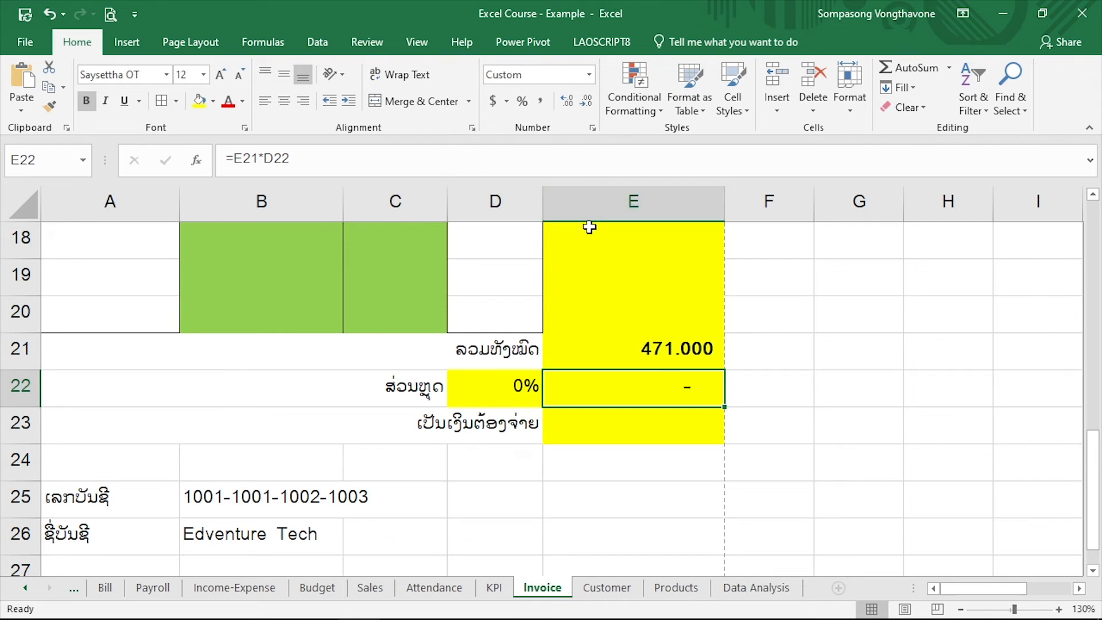
Calculate the amount due in E23 with =E21-E22 and check it against the discount amount
click(613, 424)
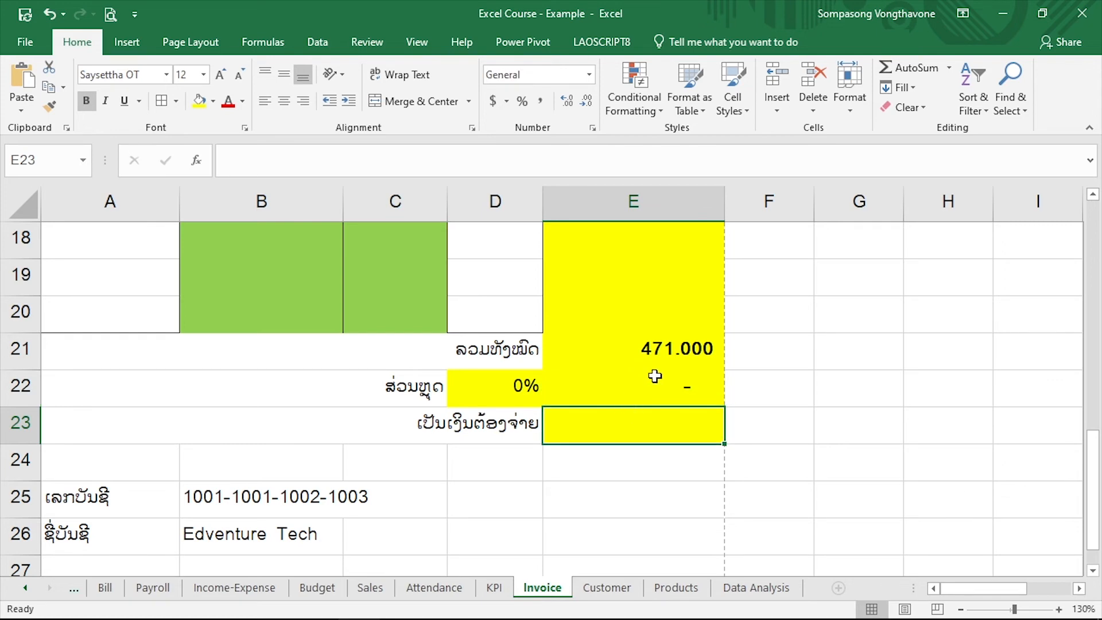
text(=)
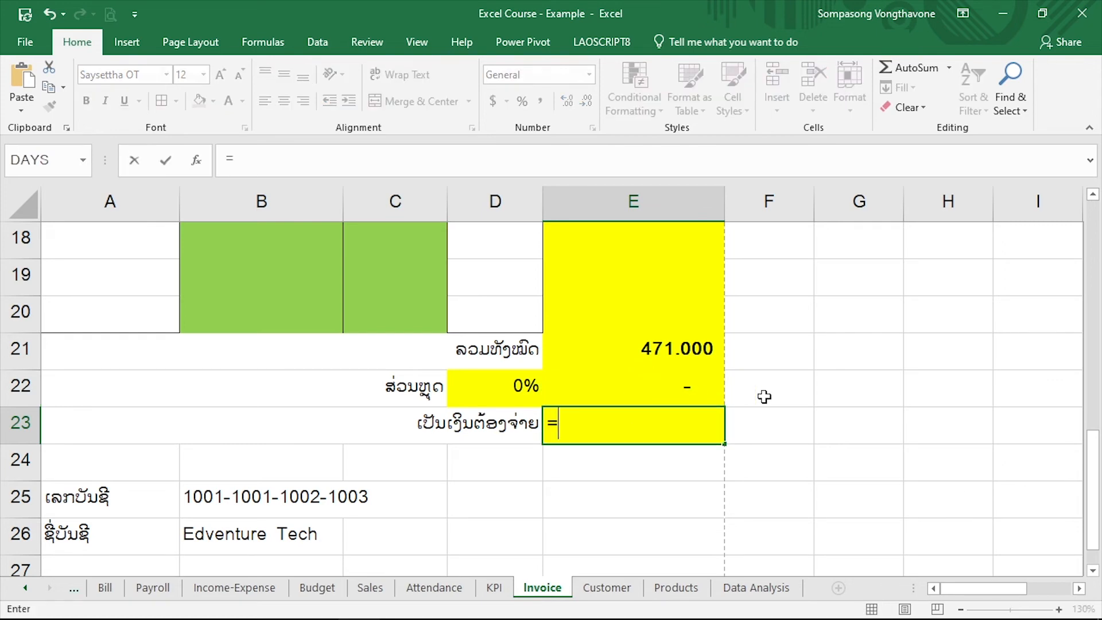
click(681, 348)
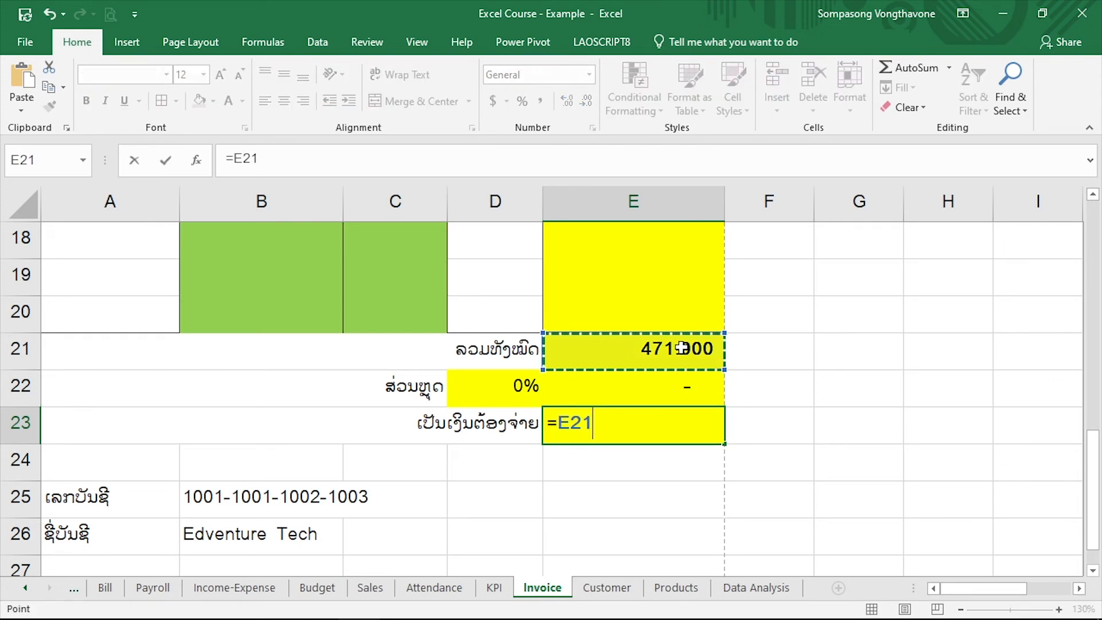
text(-)
click(691, 390)
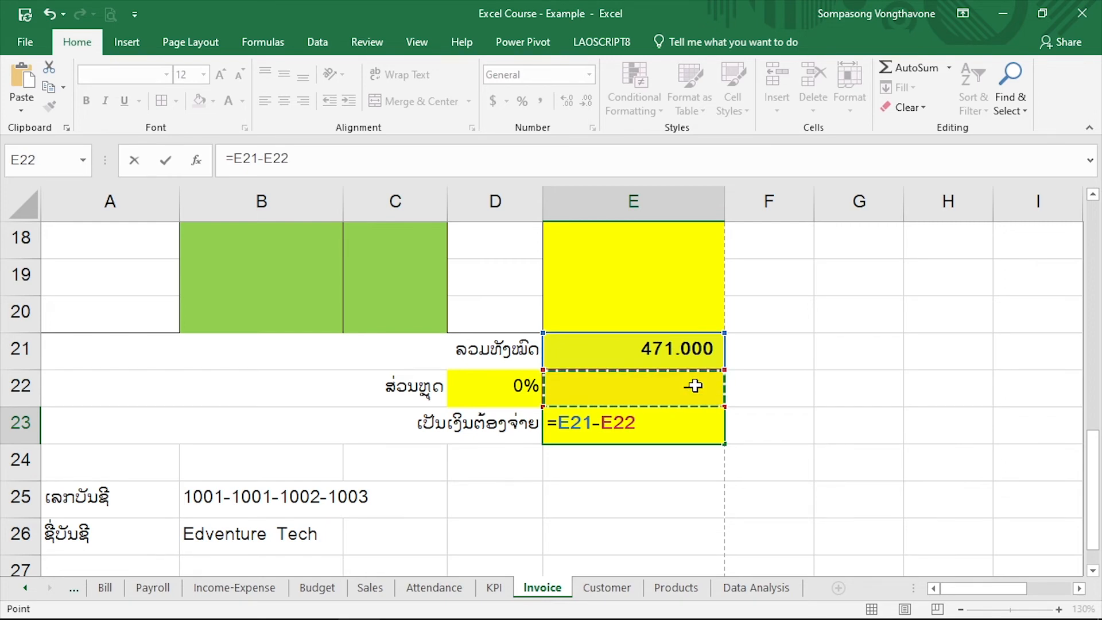
key(Return)
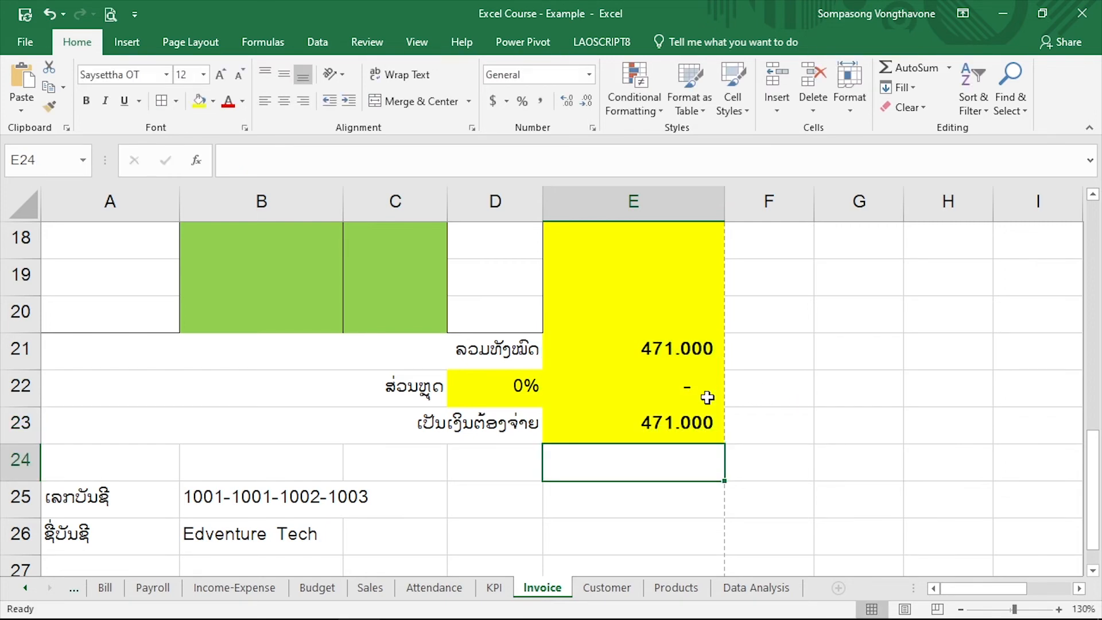
click(690, 387)
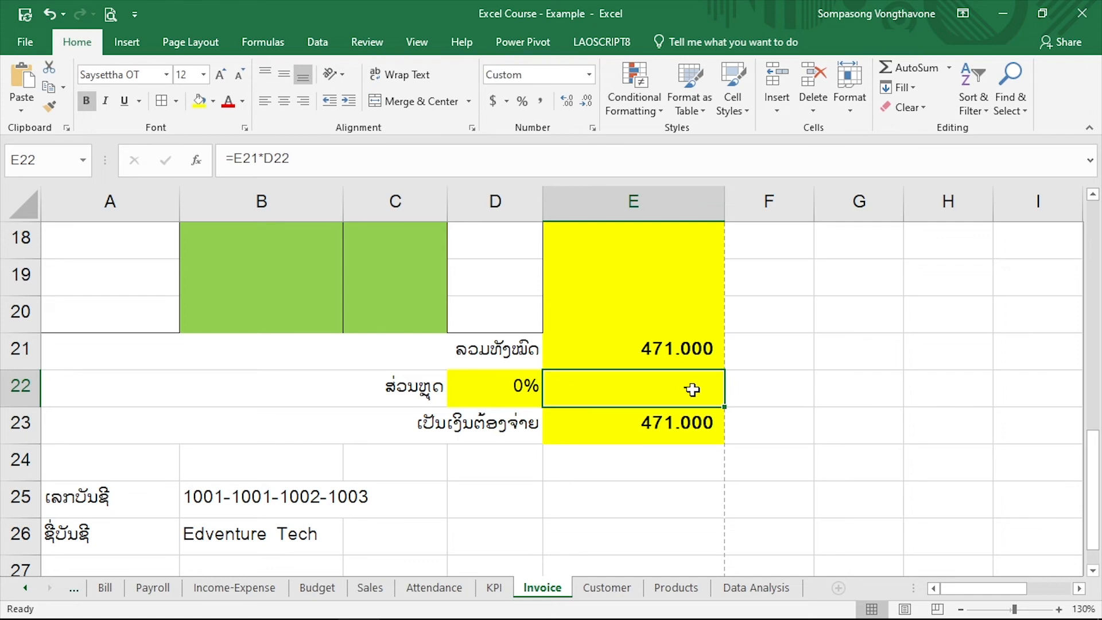
click(684, 425)
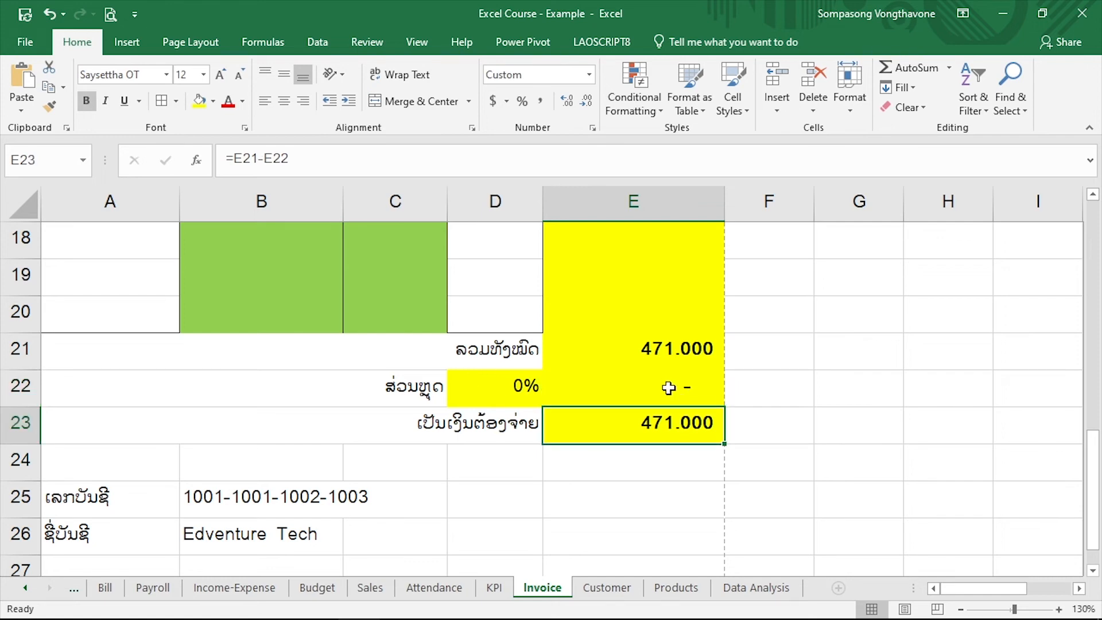
Copy the second customer's code from cell A3 of the Customer sheet
click(597, 586)
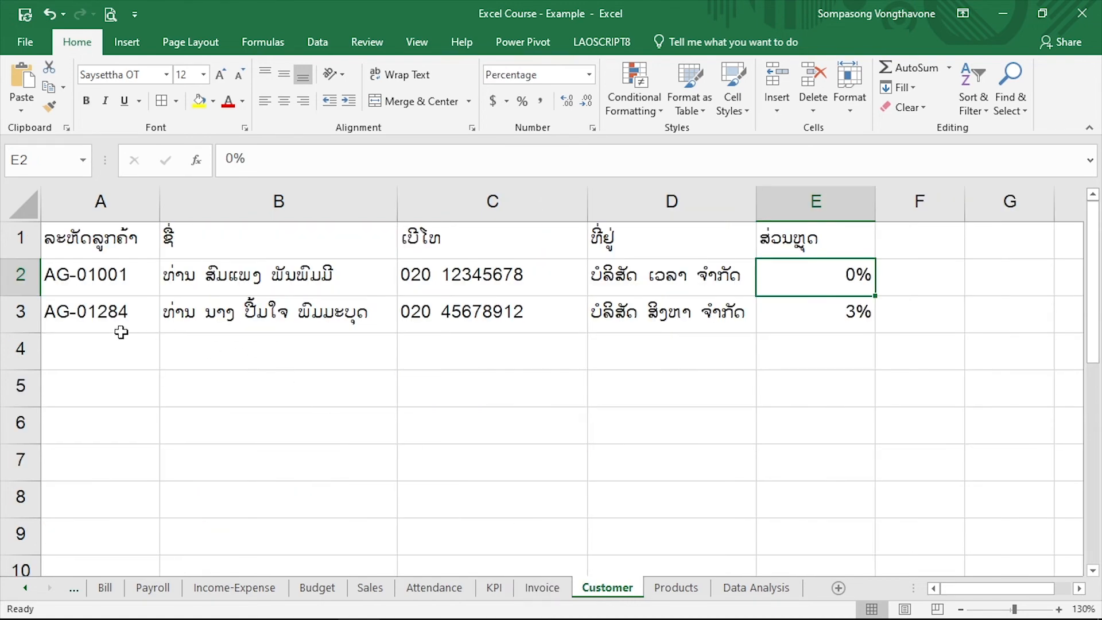
double_click(133, 314)
drag(127, 313, 45, 313)
key(ctrl+c)
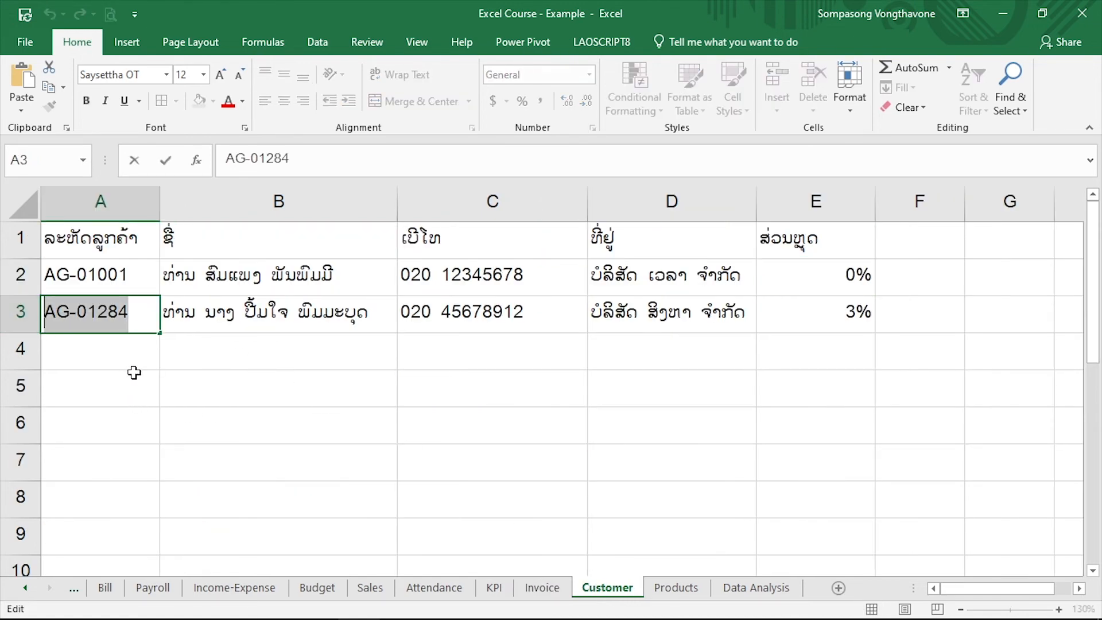
key(Escape)
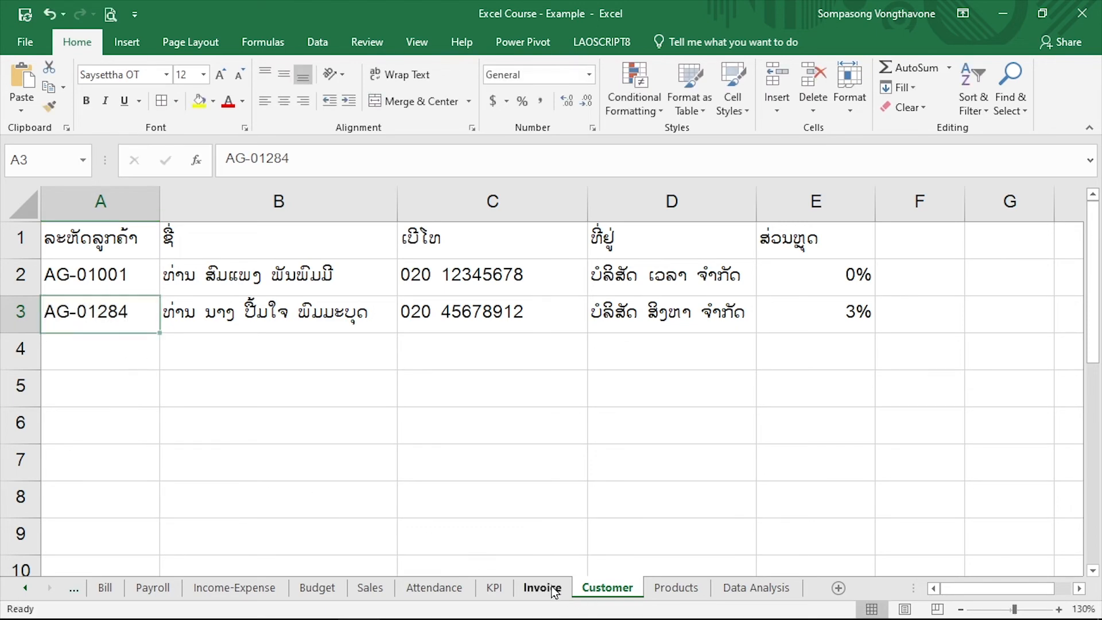
Replace the customer code in B3 of the Invoice sheet with the copied code
click(541, 587)
scroll(403, 390, up, 6)
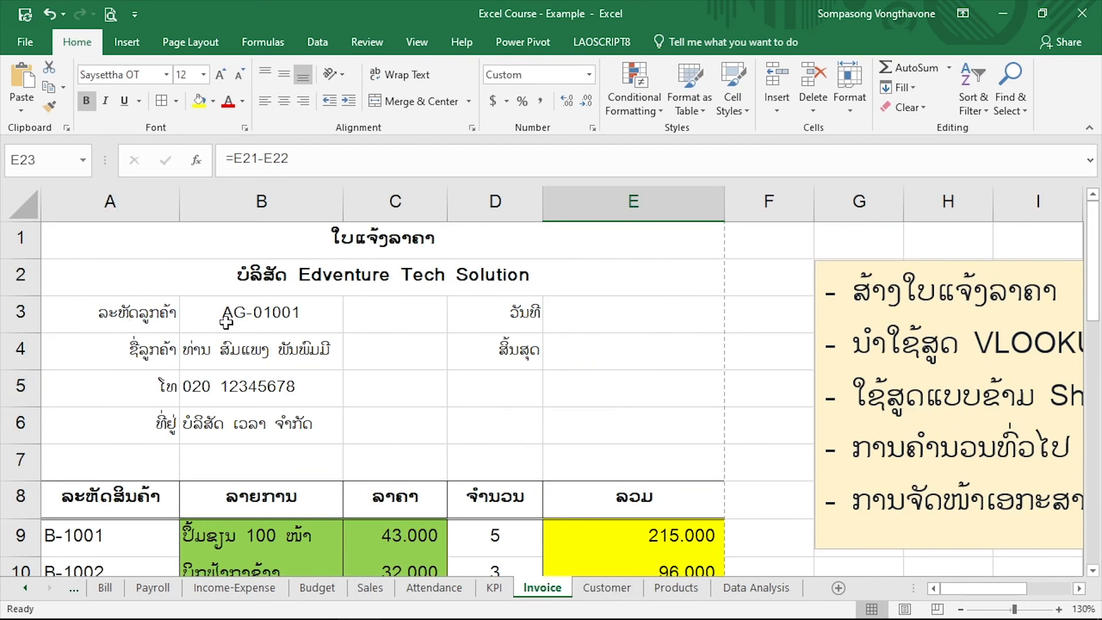
double_click(224, 315)
drag(321, 305, 171, 305)
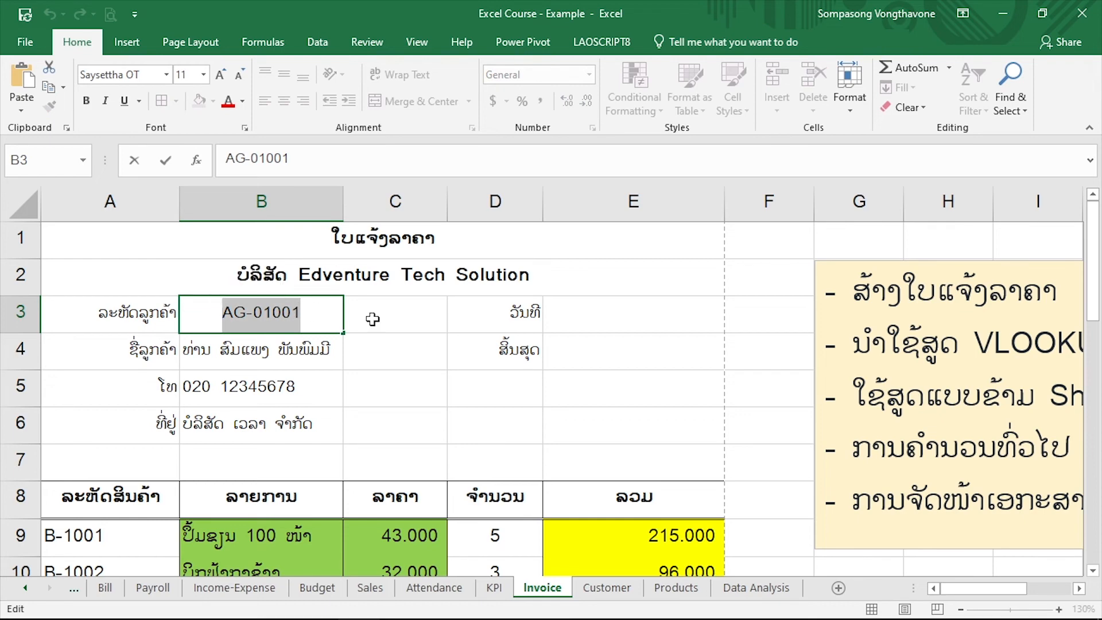
key(ctrl+v)
key(Return)
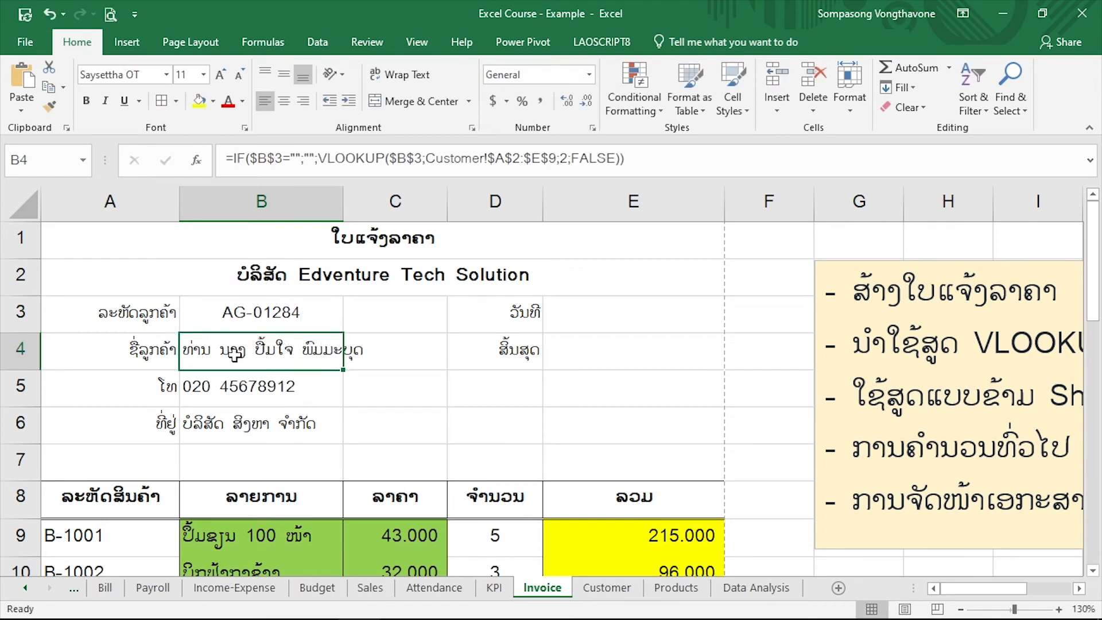
Check the looked-up phone and address in B5:B6, the discount rate and amount in row 22, and the amount due in E23
click(294, 386)
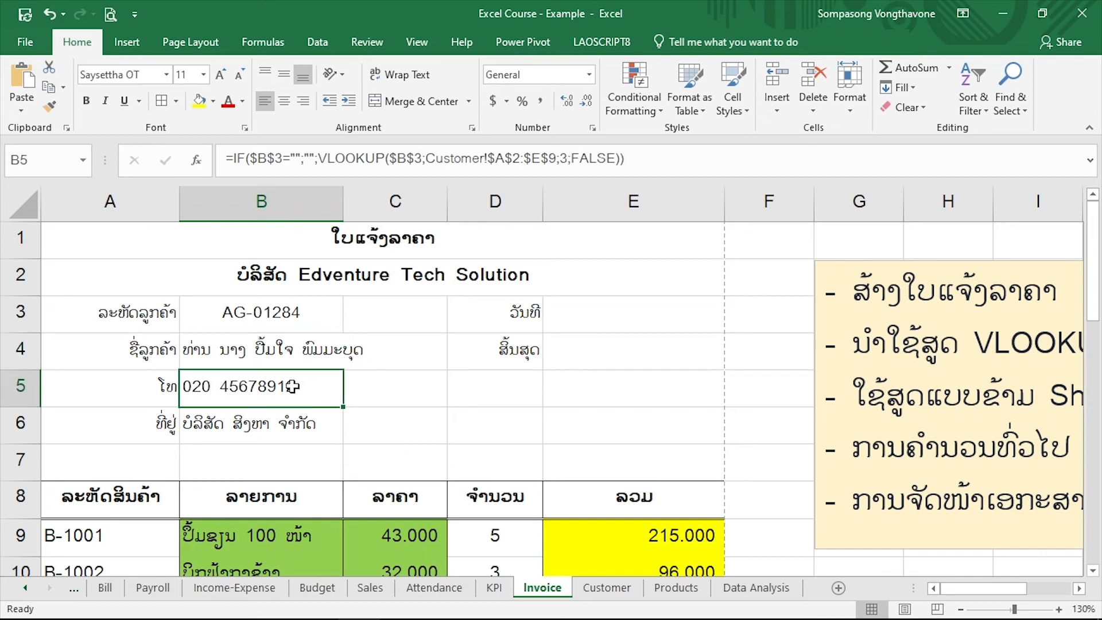
click(291, 422)
scroll(395, 366, down, 5)
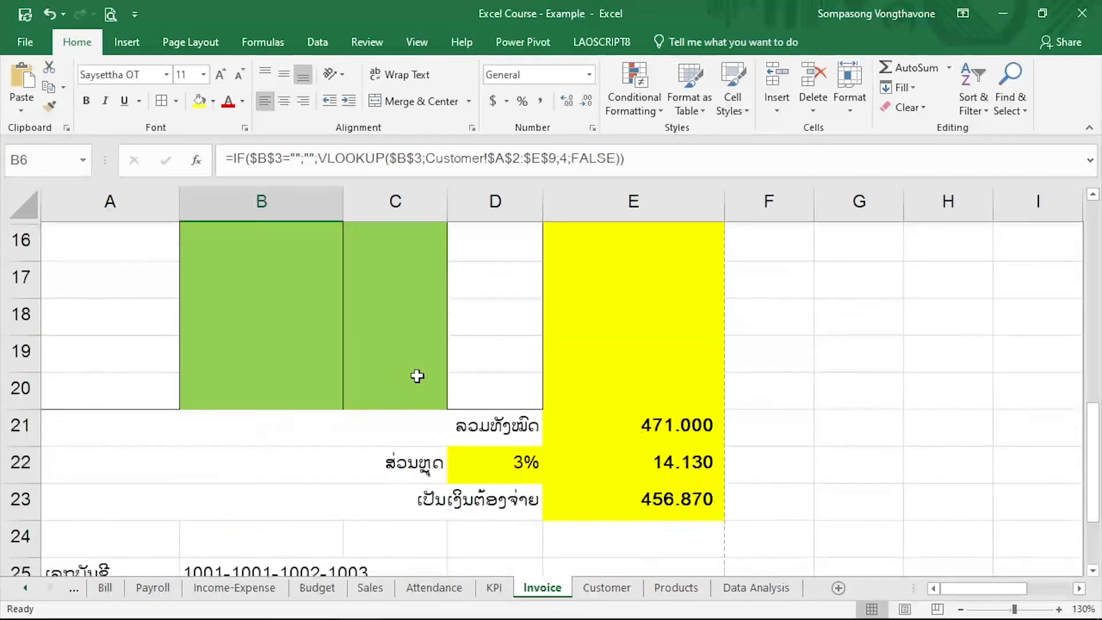
click(503, 460)
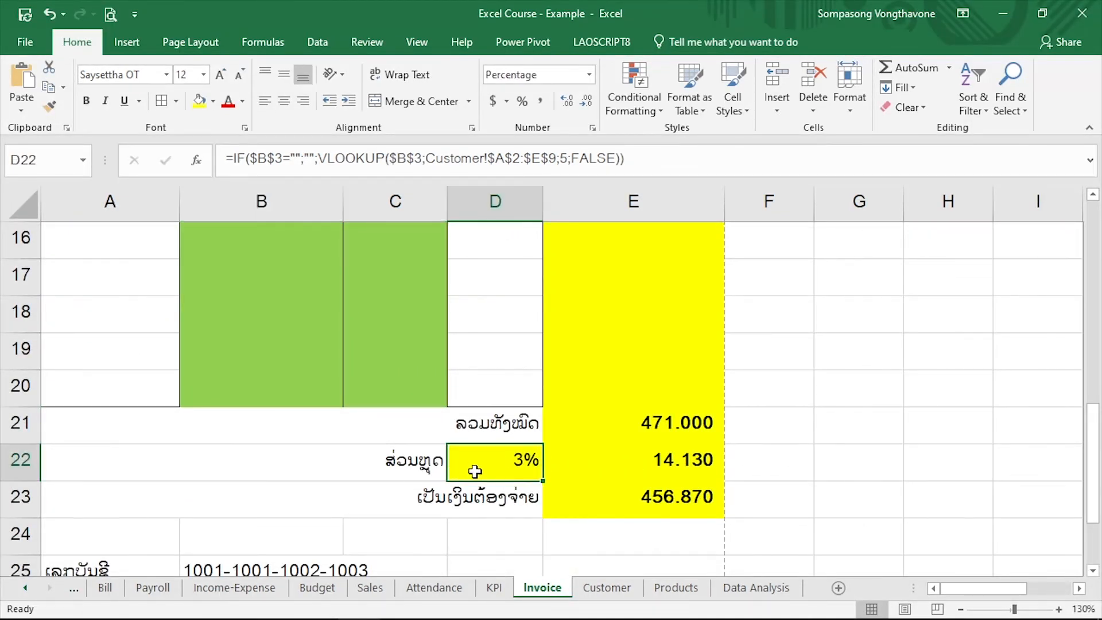
click(606, 459)
click(633, 496)
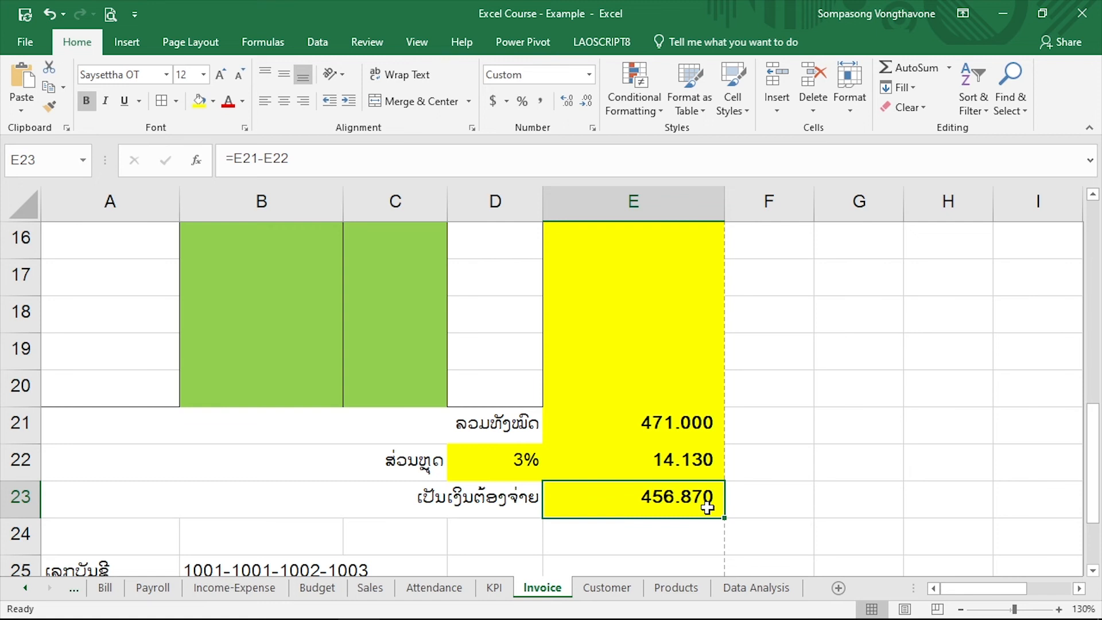
Look through the descriptions of the CEILING and FLOOR functions while starting a formula in G23
click(881, 497)
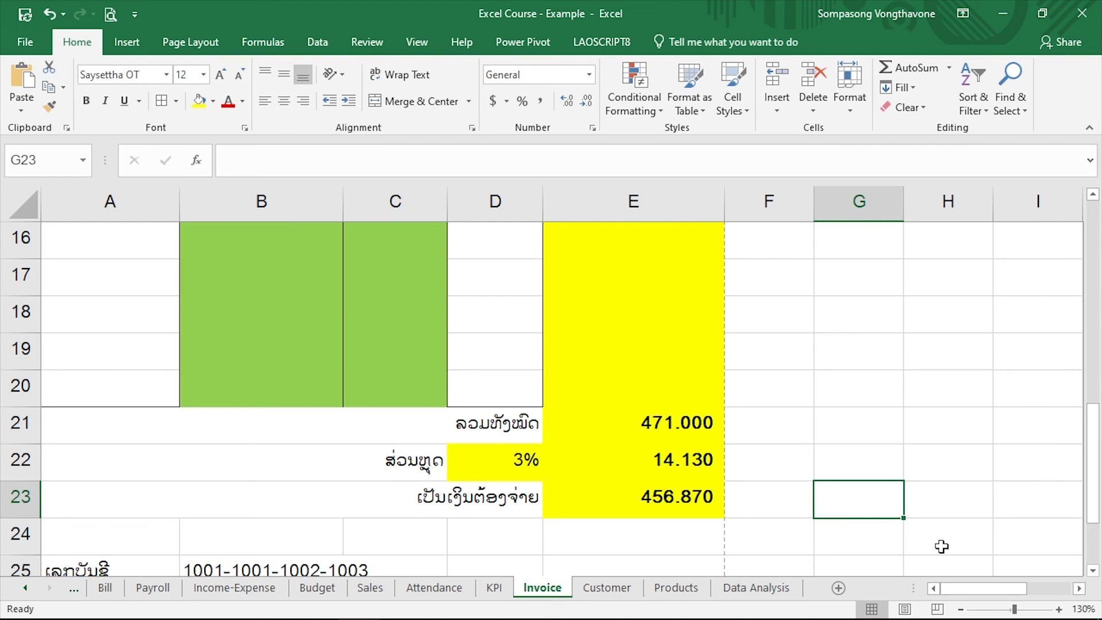
text(=)
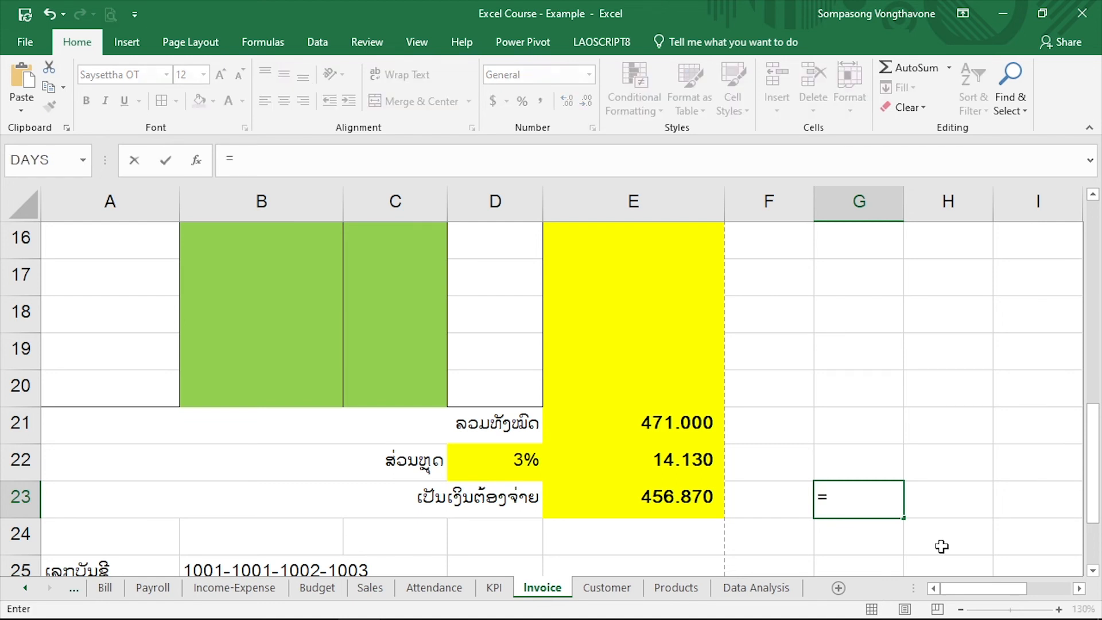
text(ce)
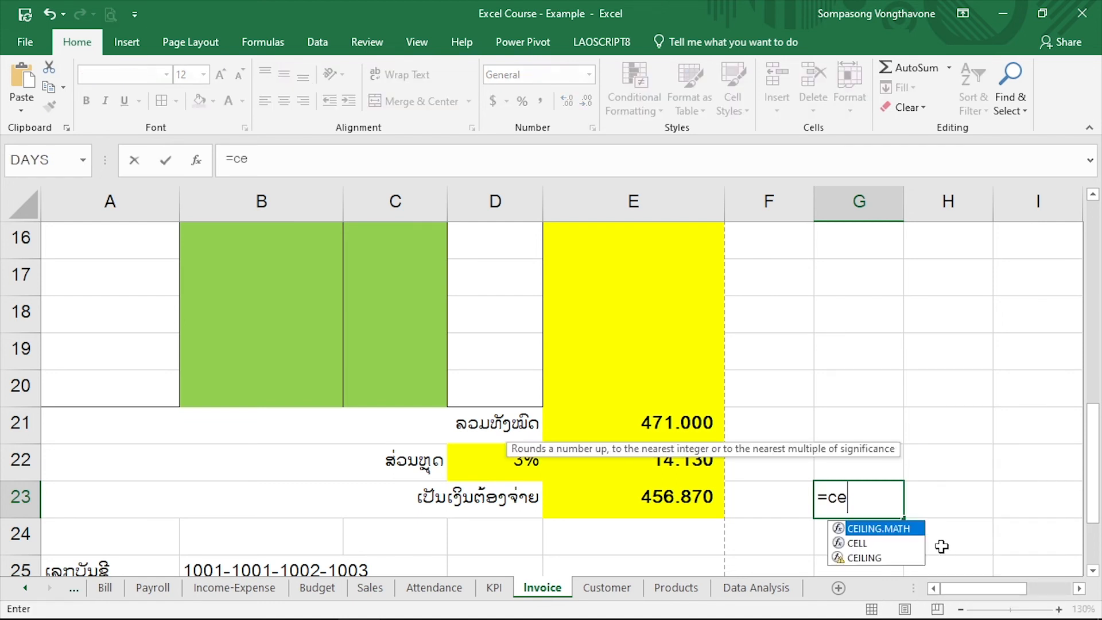
key(Down)
key(Down)
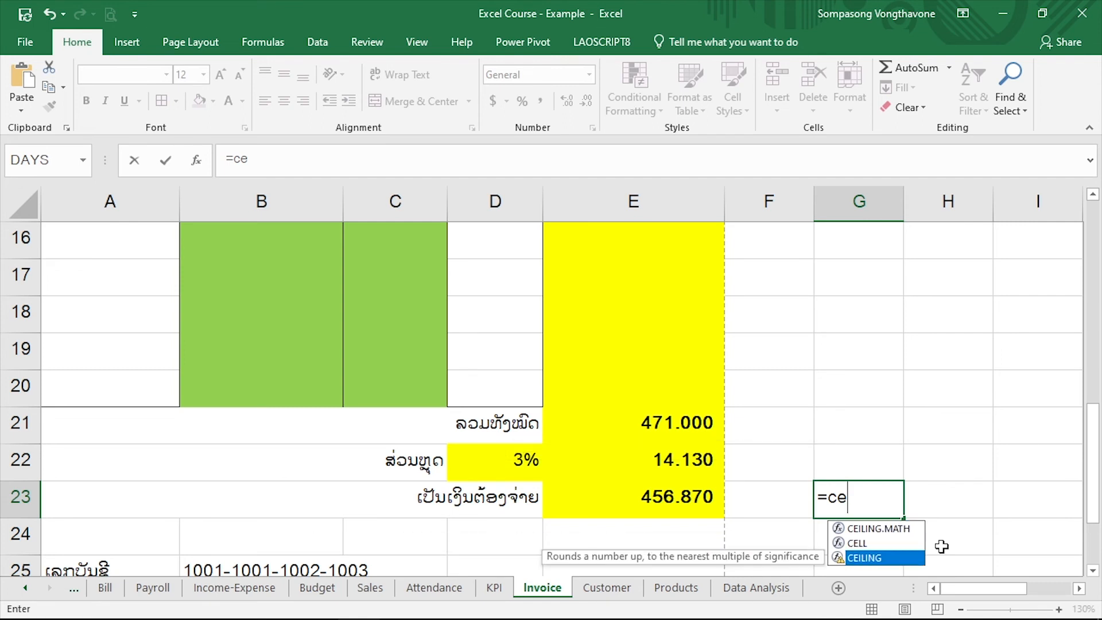
key(BackSpace)
key(BackSpace)
text(fl)
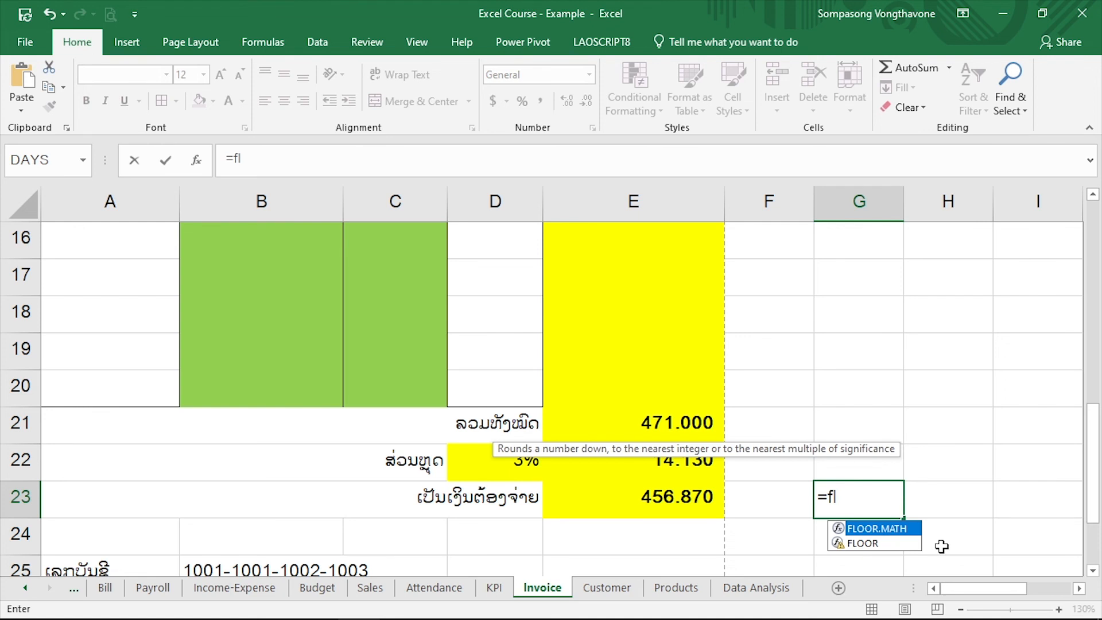
key(Down)
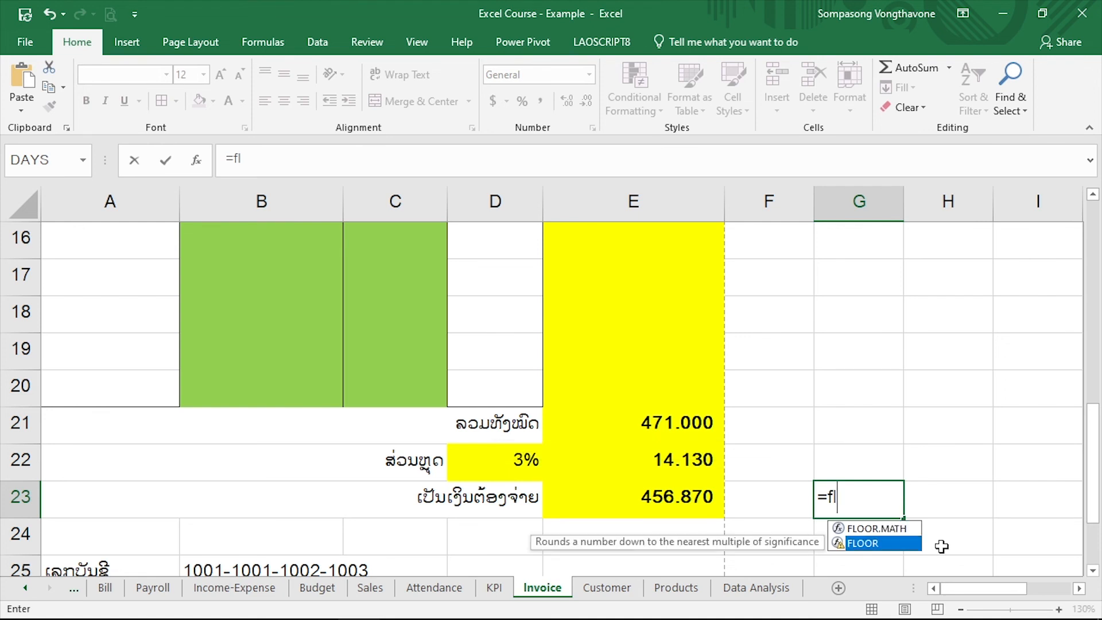
key(BackSpace)
key(BackSpace)
Round the amount due up to the nearest thousand in G23 with =CEILING(E23;1000)
text(cei)
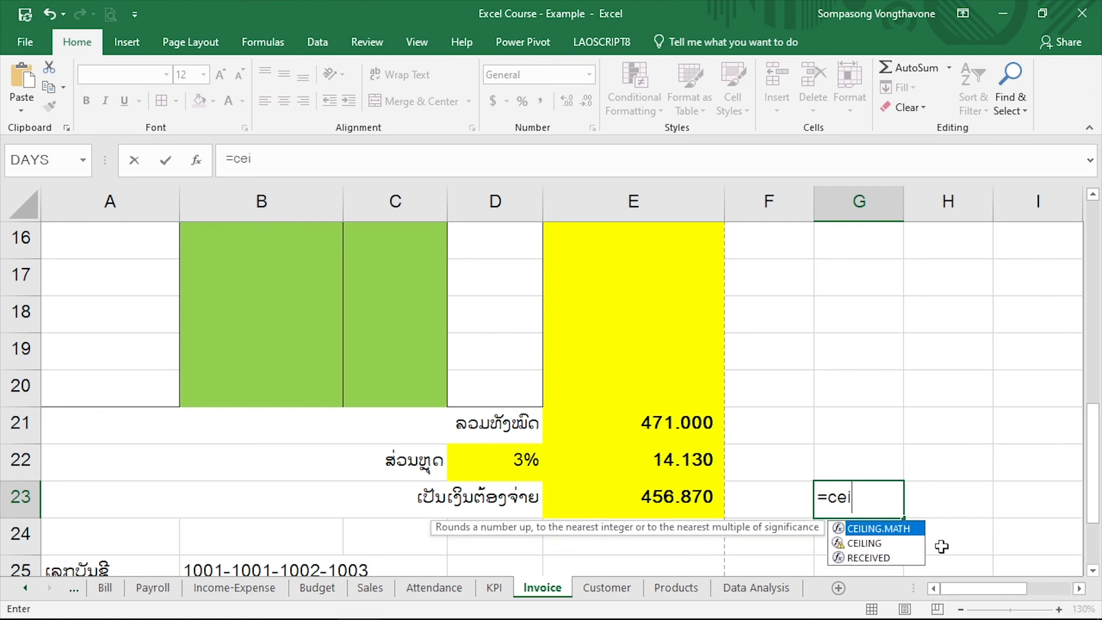
key(Down)
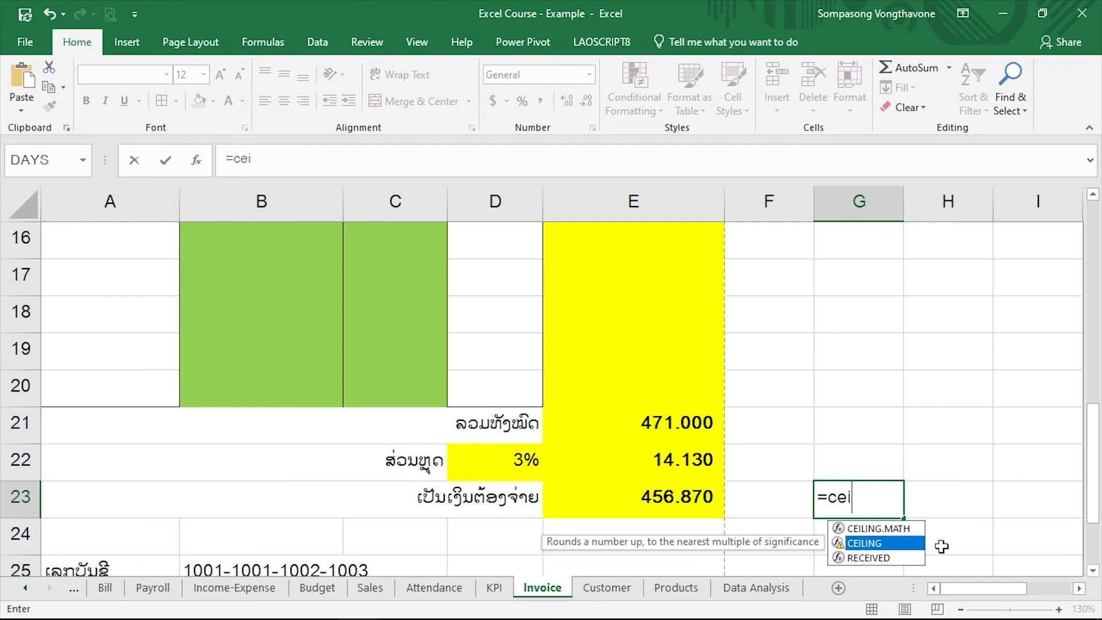
key(Tab)
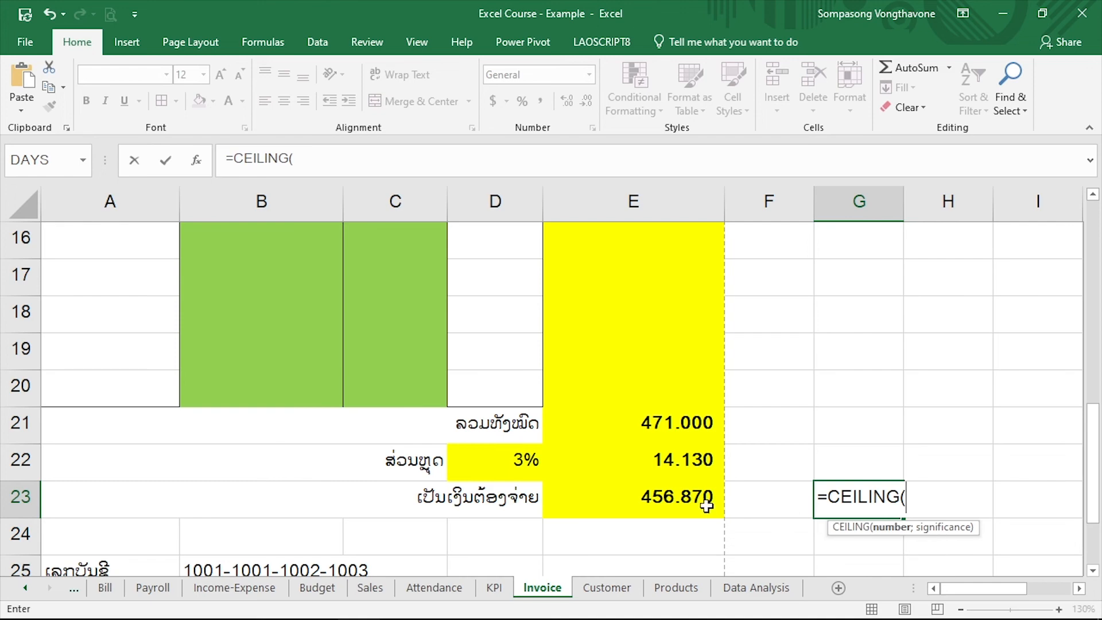
click(657, 494)
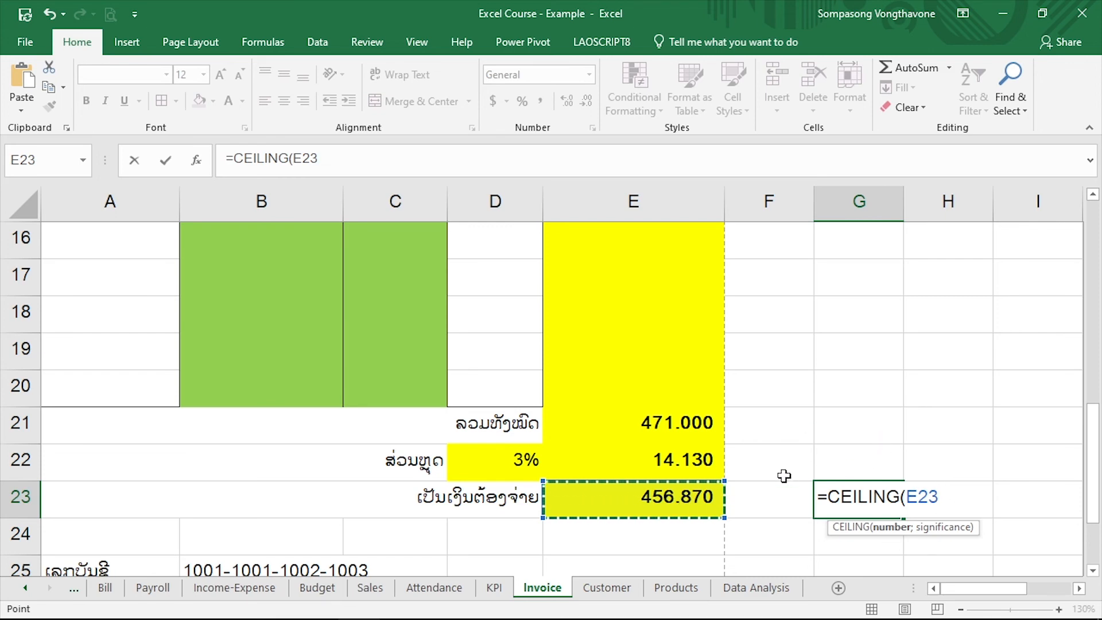
text(;1000)
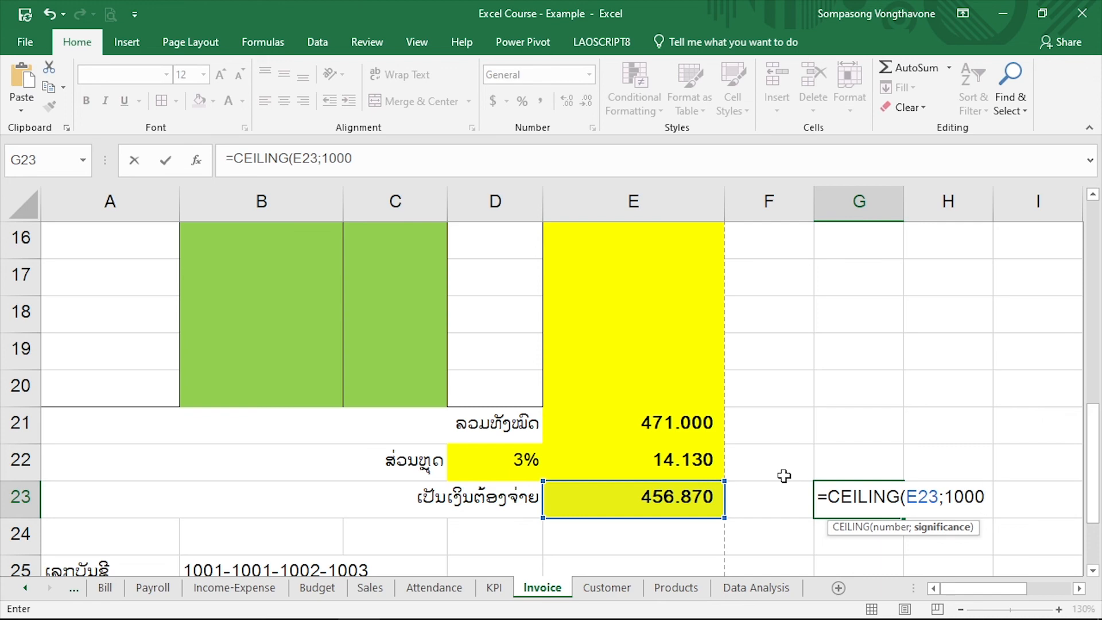
text())
key(Return)
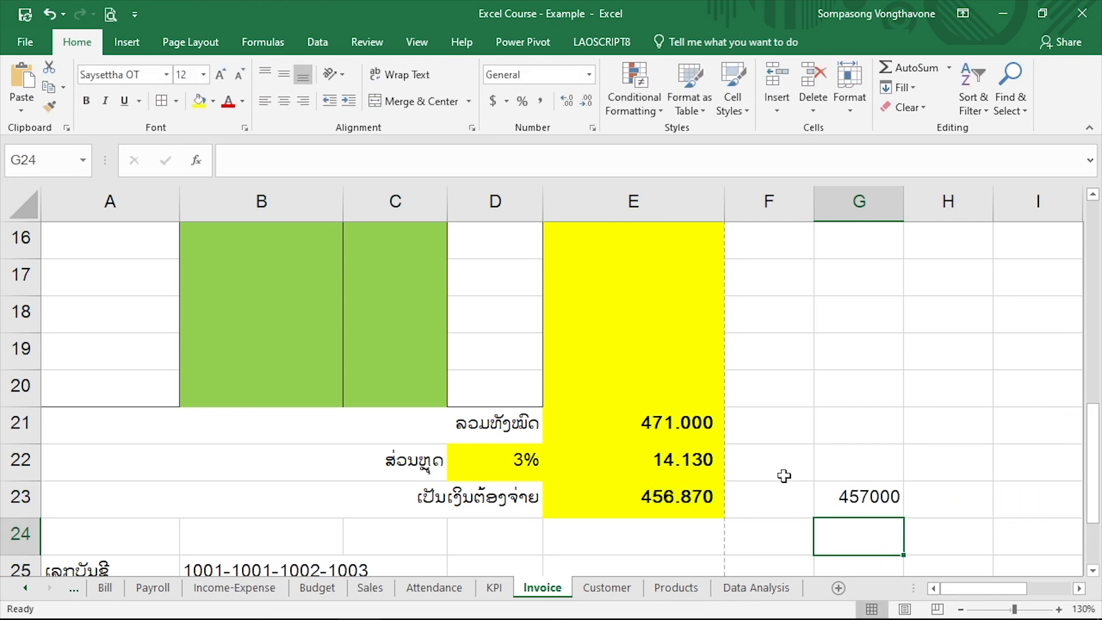
Compare the amount due in E23 with the rounded value in G23 and review the arguments of its CEILING formula
click(680, 498)
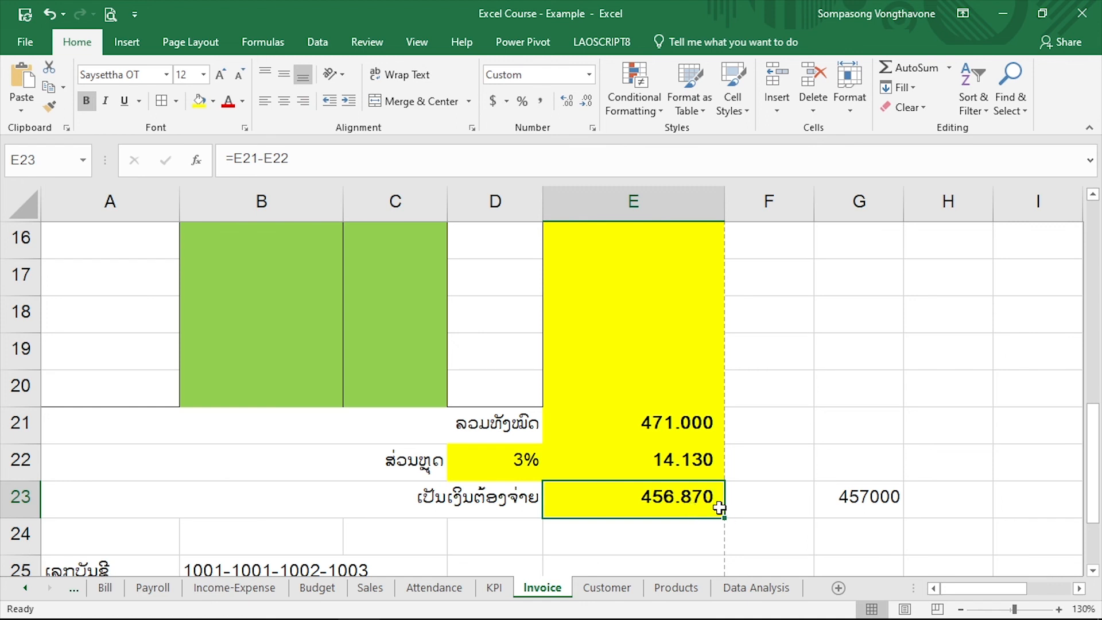
click(901, 508)
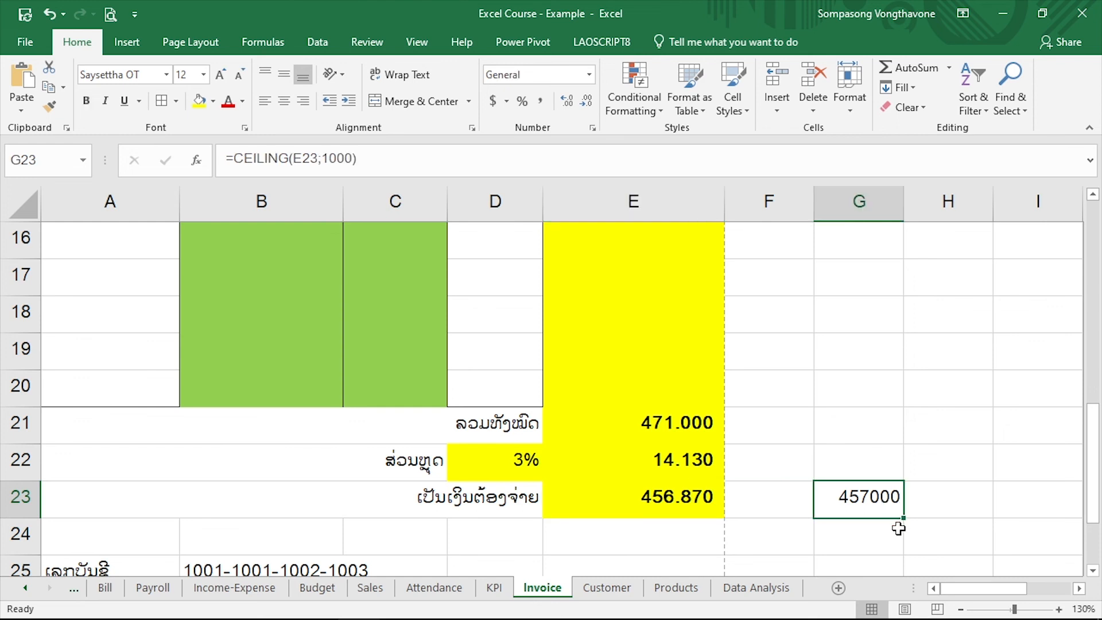
double_click(867, 497)
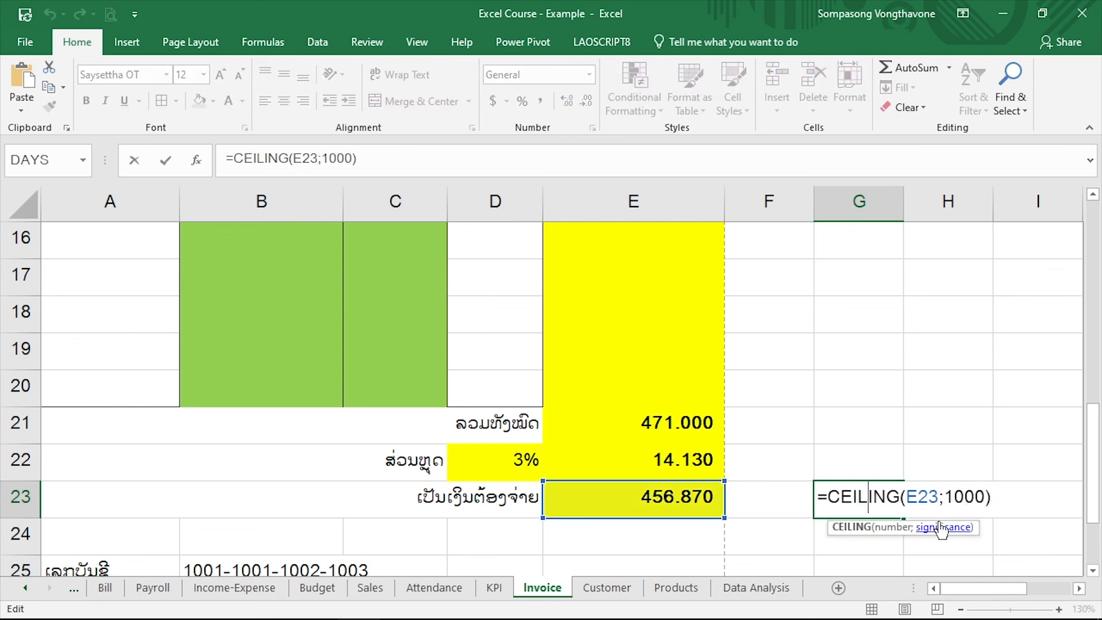
key(Escape)
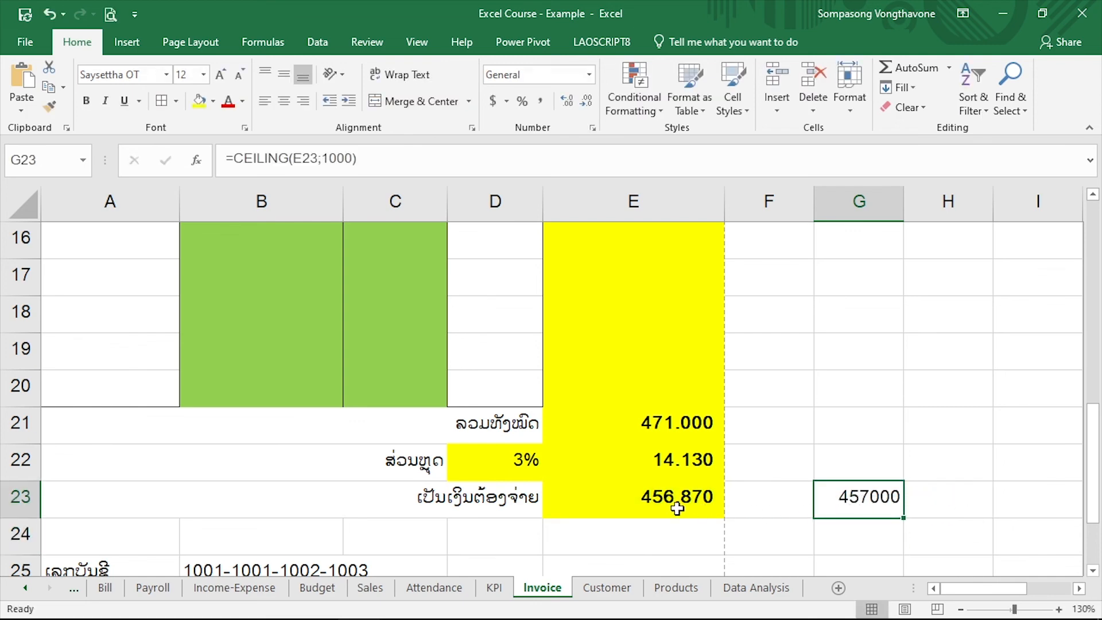
Wrap the subtraction in E23 in CEILING with a significance of 1000, giving =CEILING(E21-E22;1000)
click(645, 498)
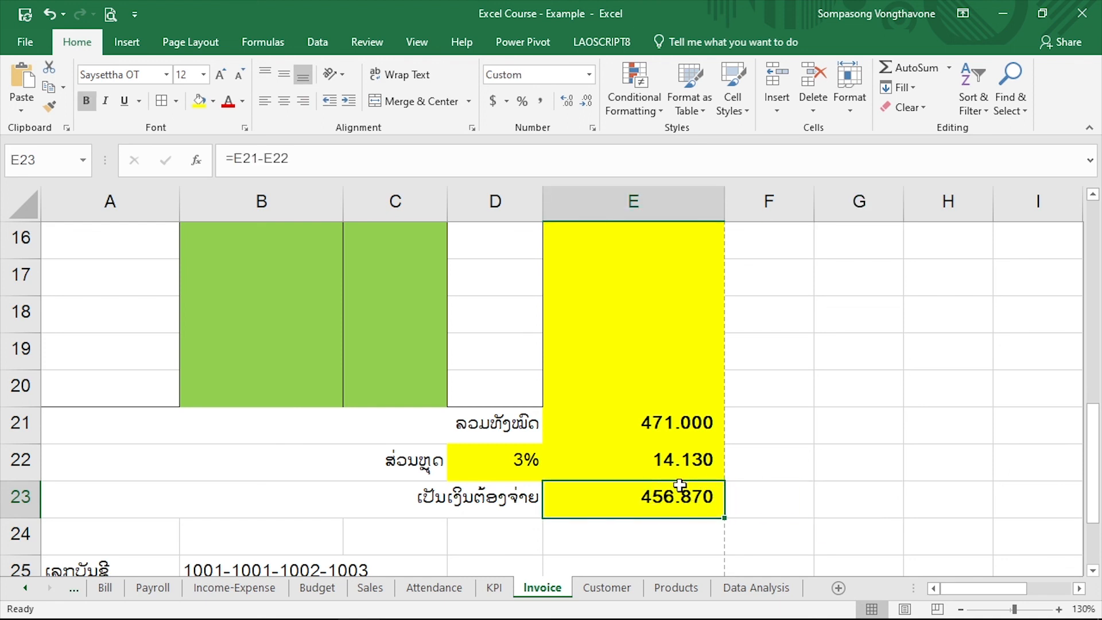
double_click(664, 502)
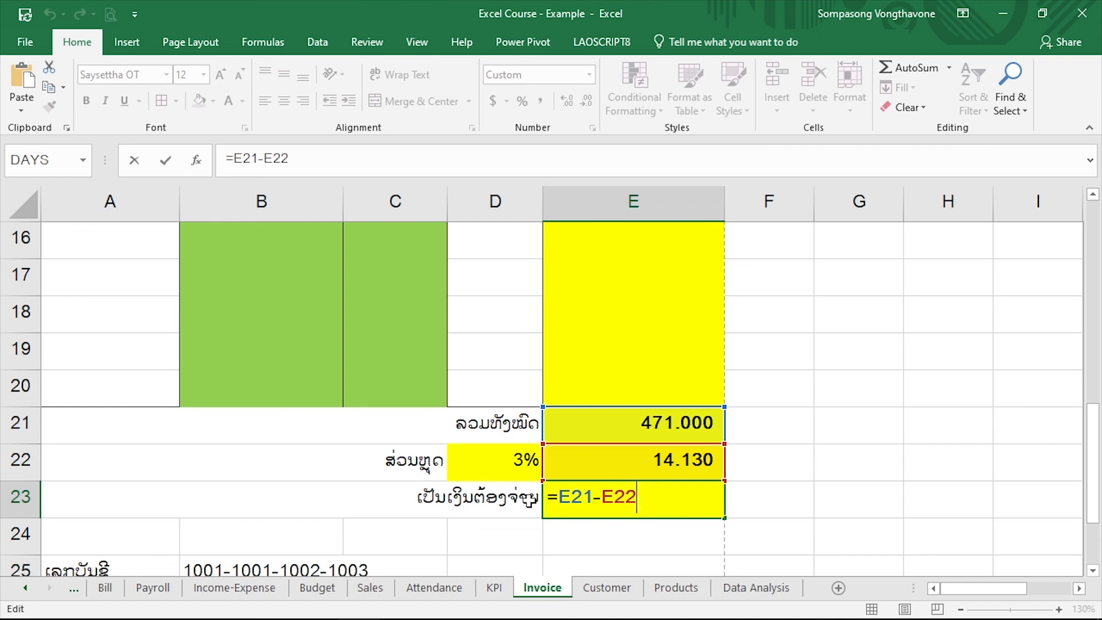
click(559, 497)
text(cei)
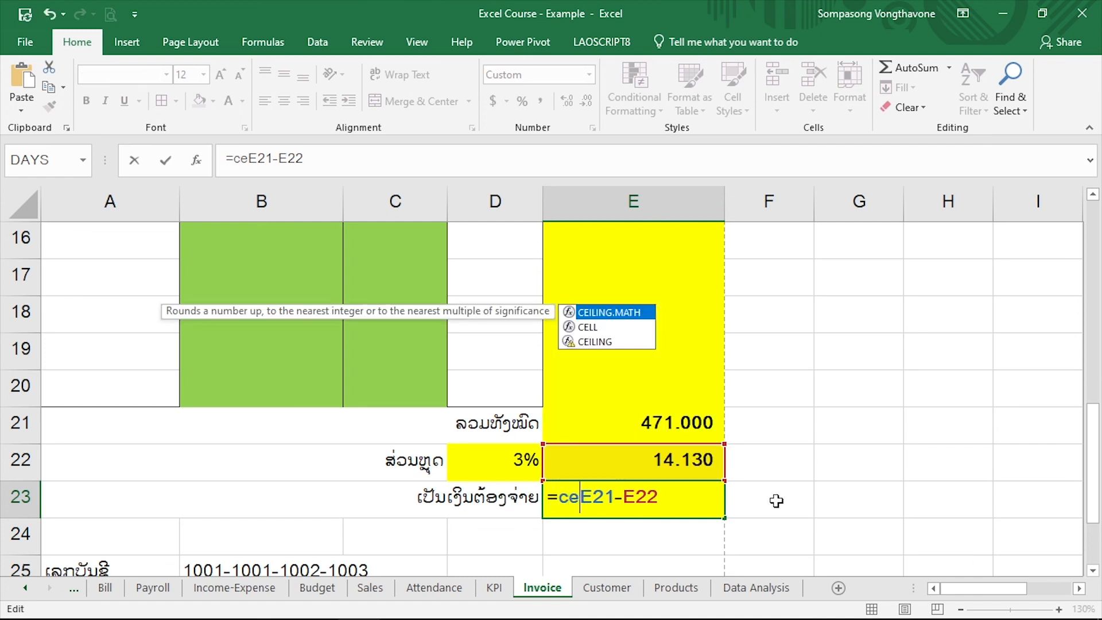
key(Down)
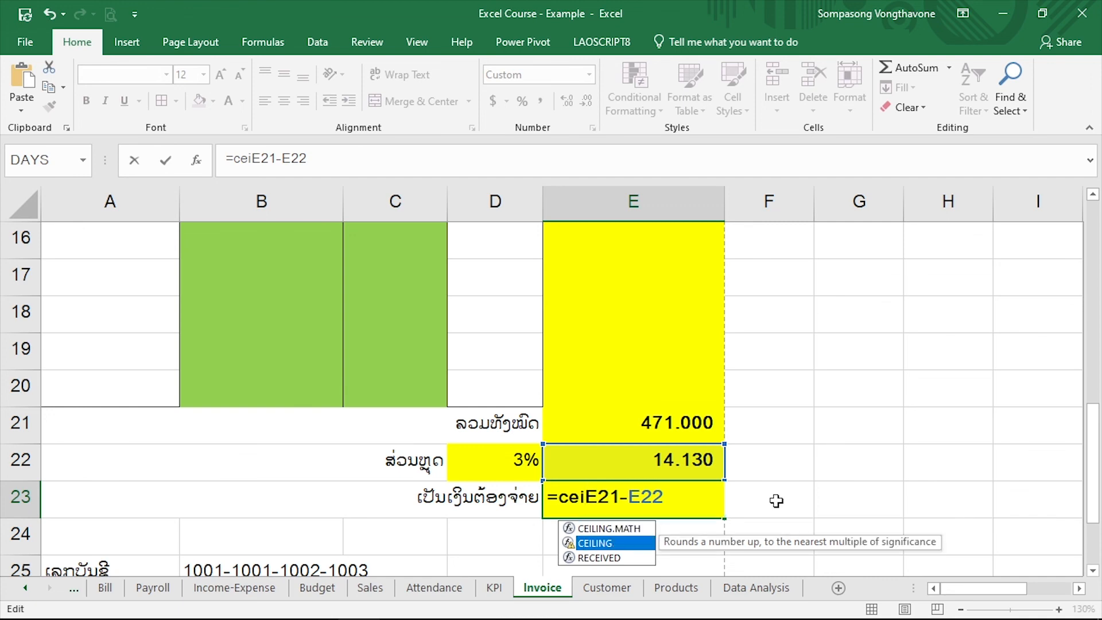
key(Tab)
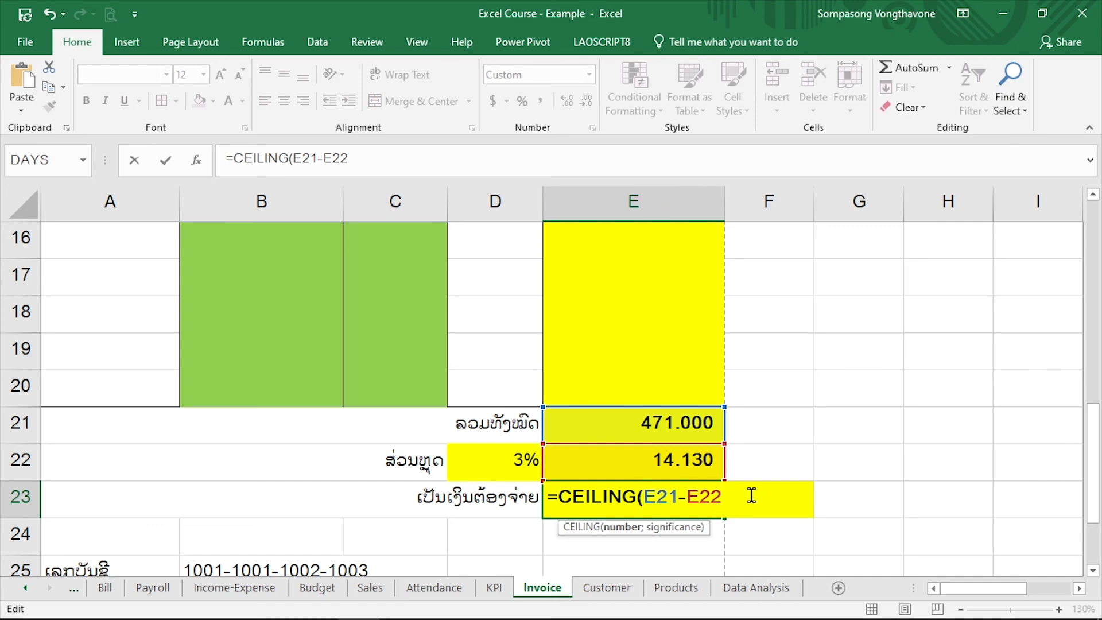
text(;1000)
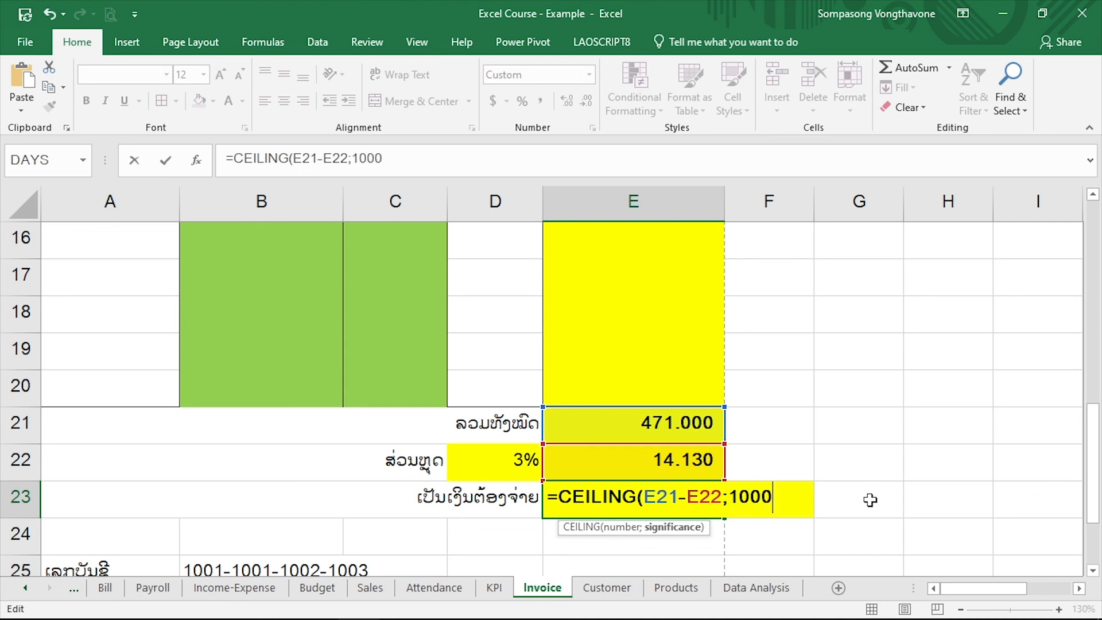
text())
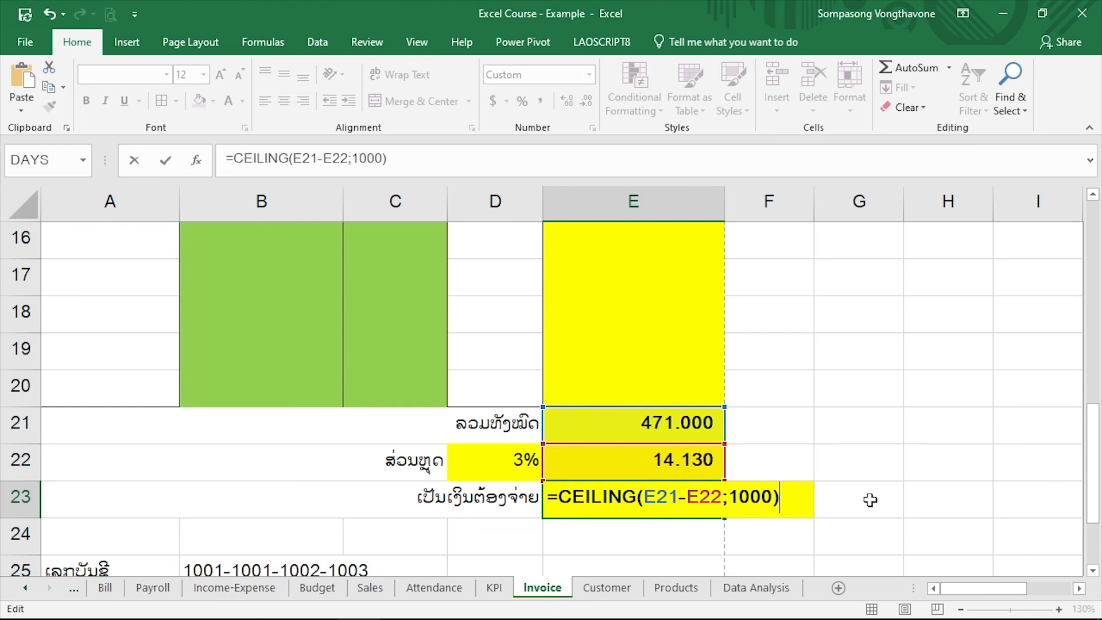
key(Return)
key(Up)
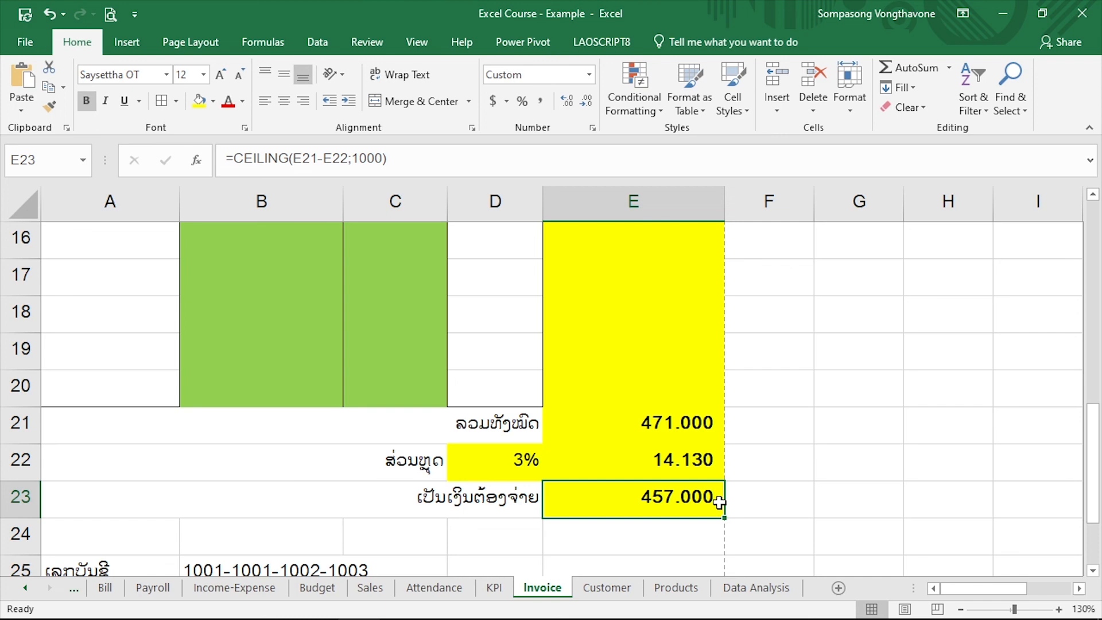
scroll(582, 417, up, 5)
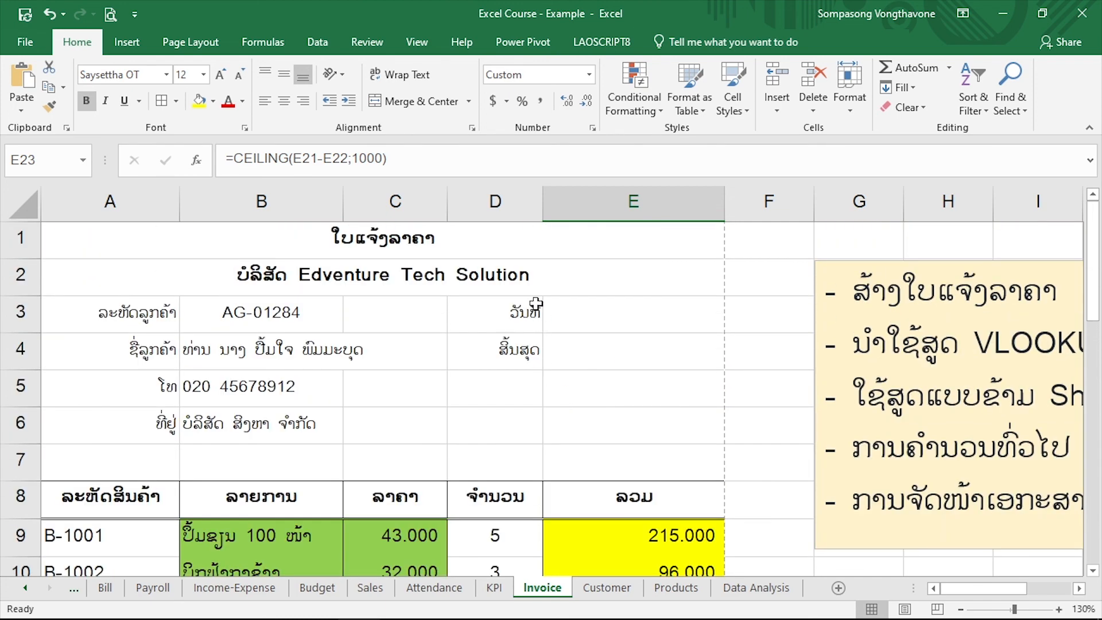